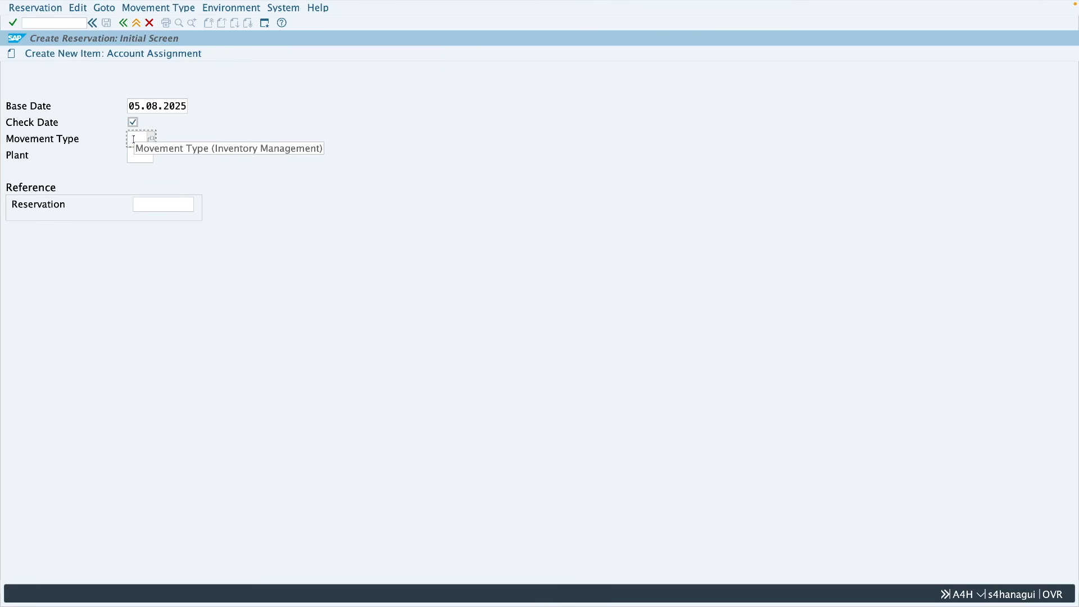
Step: Enter 201 as the reservation's movement type
{"action": "left_click", "coordinate": [136, 154]}
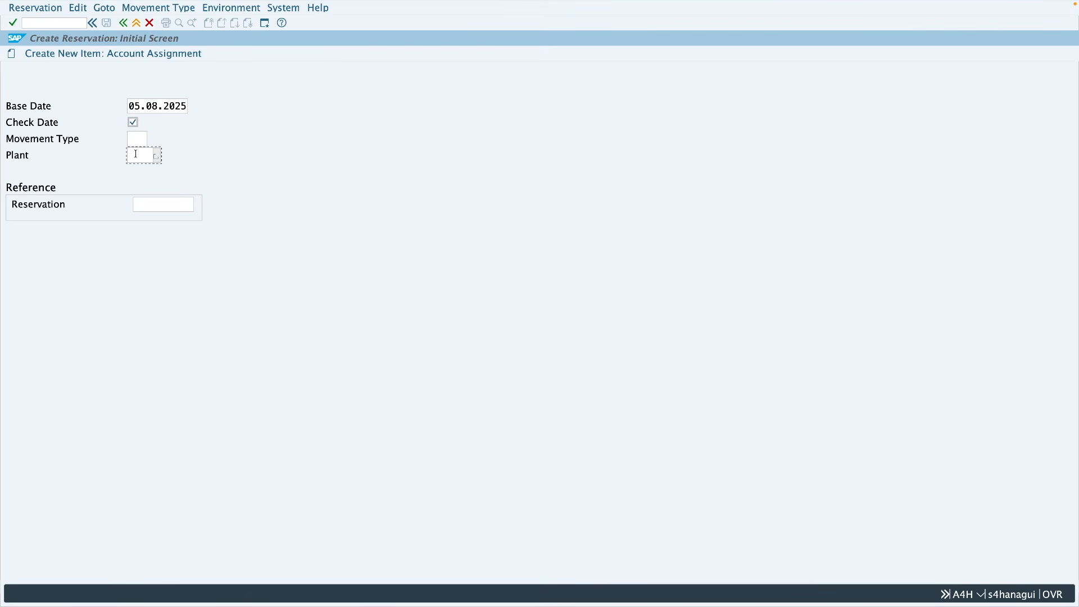
{"action": "left_click", "coordinate": [148, 200]}
{"action": "left_click", "coordinate": [140, 143]}
{"action": "type", "text": "201"}
Step: Choose the predefined movement type for consumption for a cost center
{"action": "left_click", "coordinate": [184, 8]}
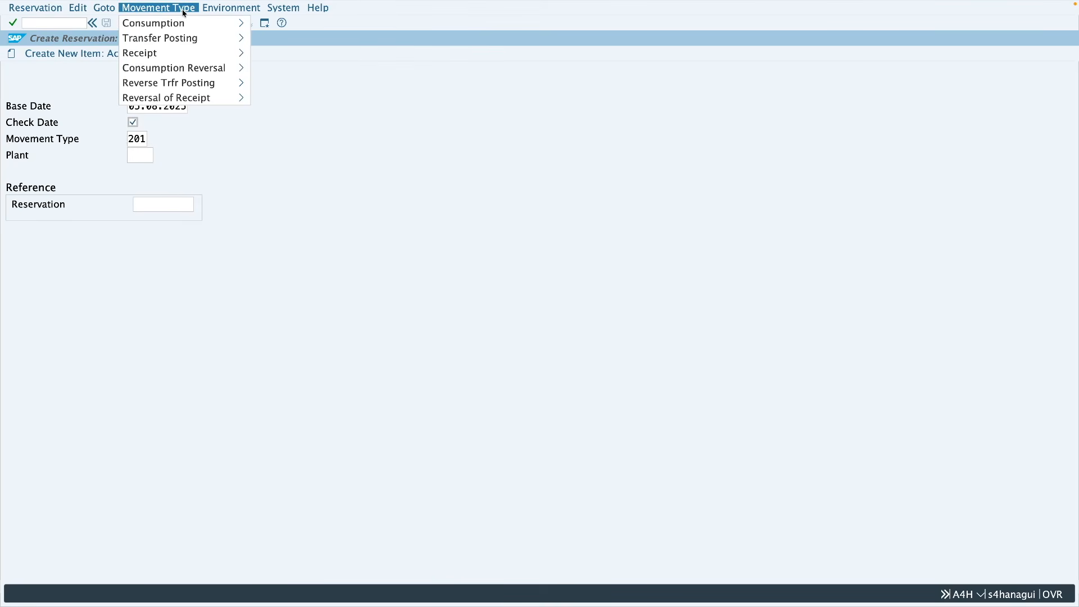
{"action": "mouse_move", "coordinate": [177, 40]}
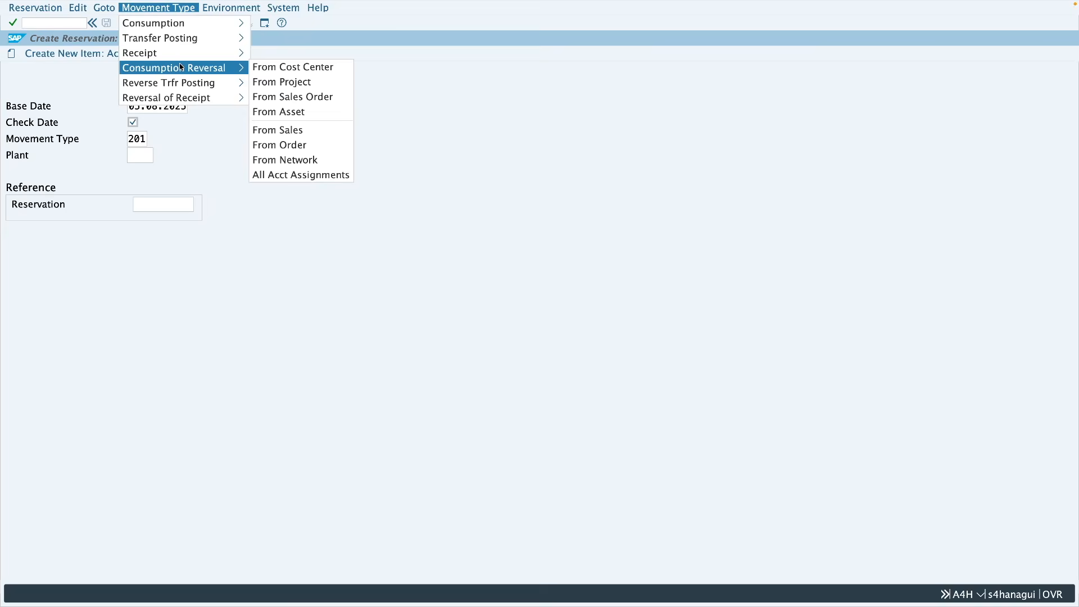
{"action": "mouse_move", "coordinate": [180, 83]}
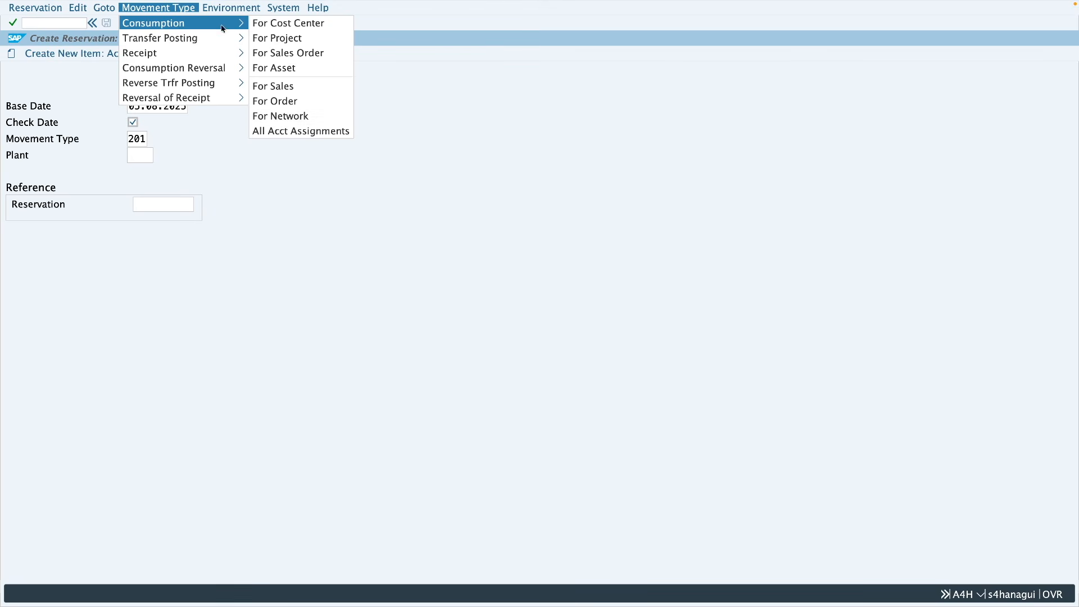
{"action": "left_click", "coordinate": [281, 23]}
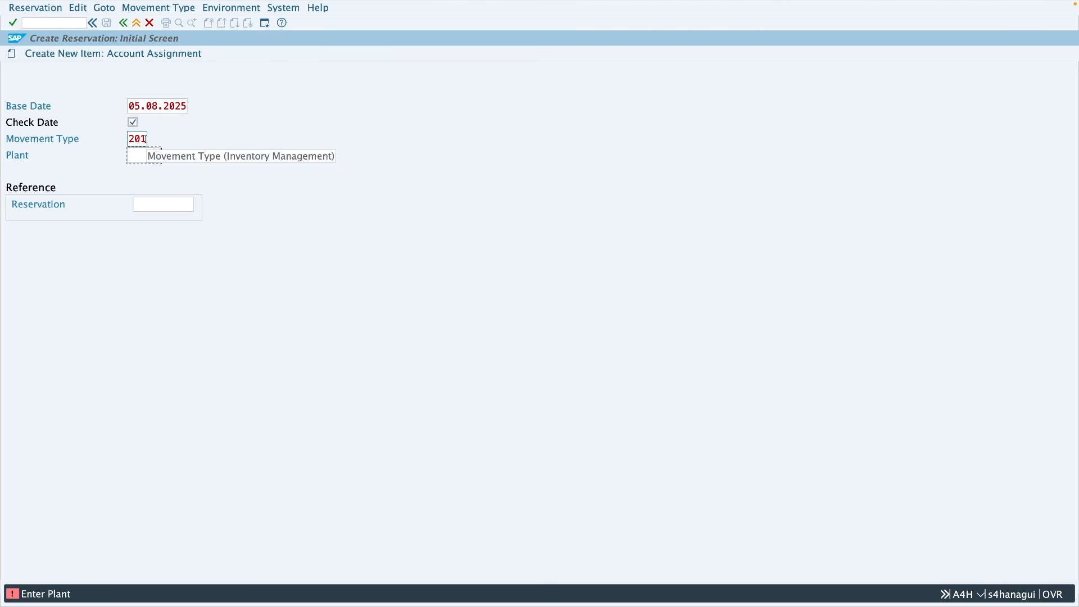
Step: Change the movement type to consumption for a project (221)
{"action": "left_click", "coordinate": [158, 7]}
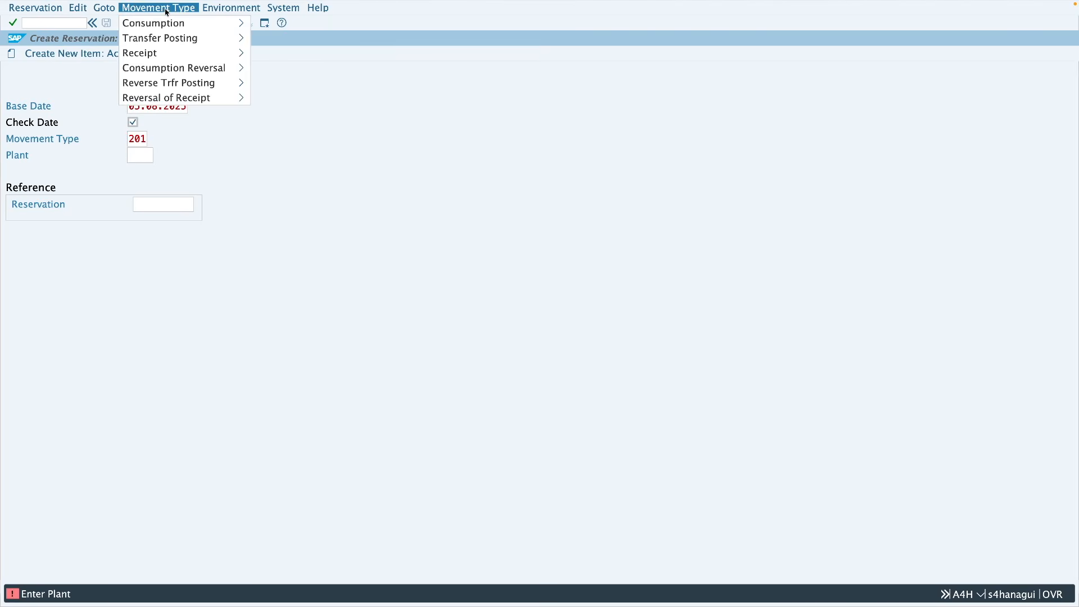
{"action": "mouse_move", "coordinate": [219, 25]}
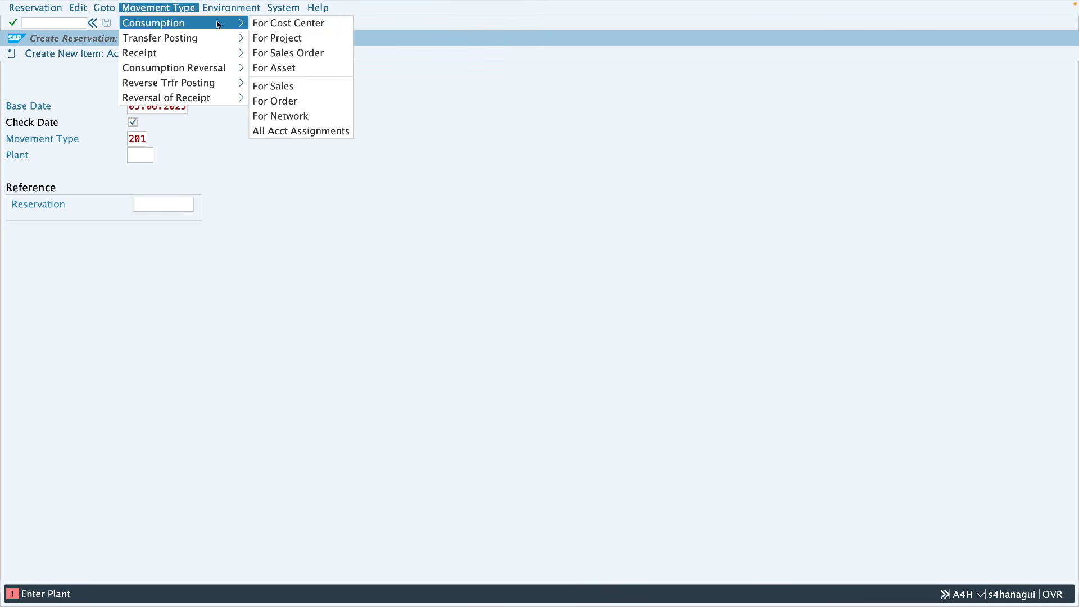
{"action": "left_click", "coordinate": [283, 43]}
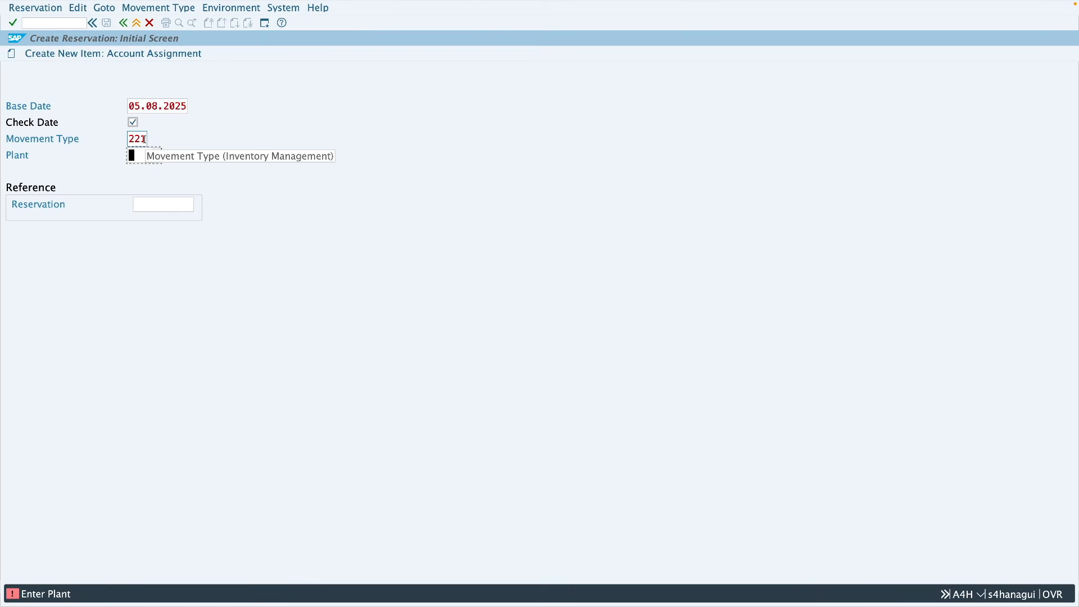
Step: Change the movement type to transfer posting from plant to plant (301)
{"action": "left_click", "coordinate": [178, 8]}
{"action": "mouse_move", "coordinate": [174, 40]}
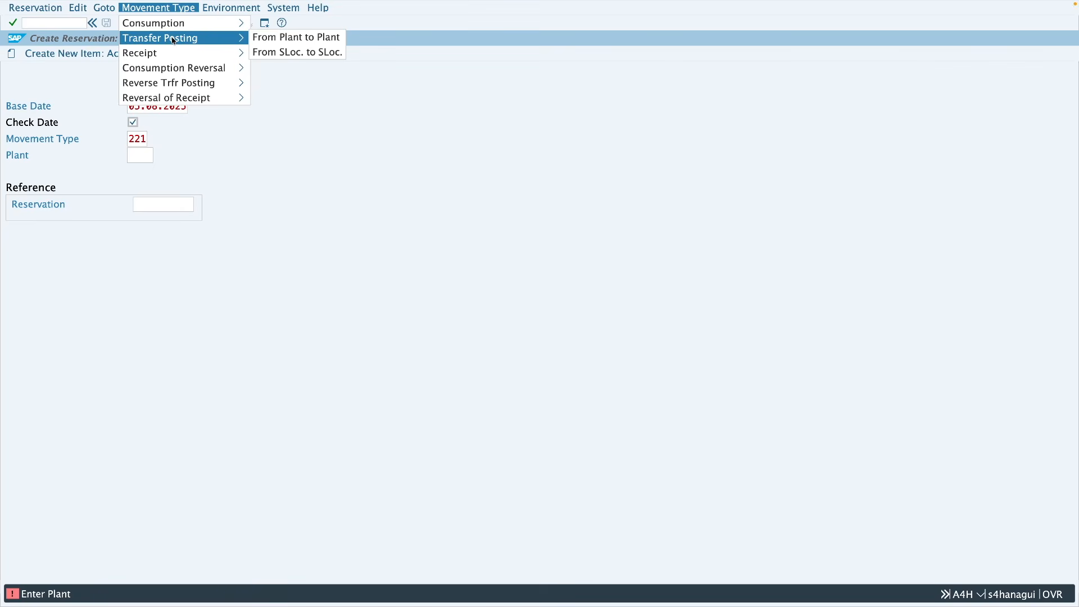
{"action": "left_click", "coordinate": [292, 39]}
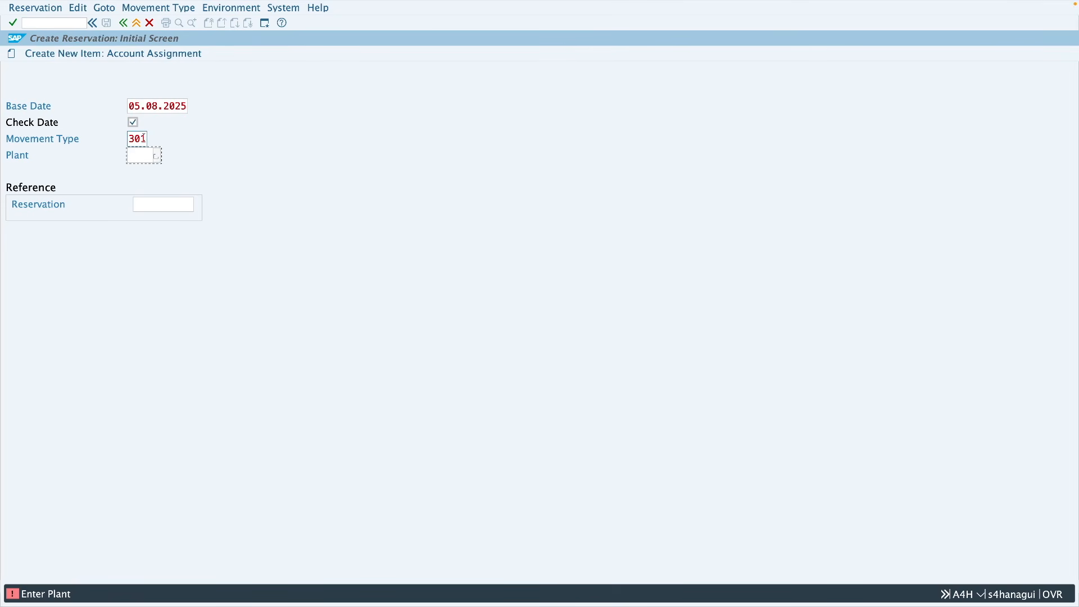
Step: Change the movement type to receipt from vendor without PO to unrestricted stock (501)
{"action": "left_click", "coordinate": [171, 8]}
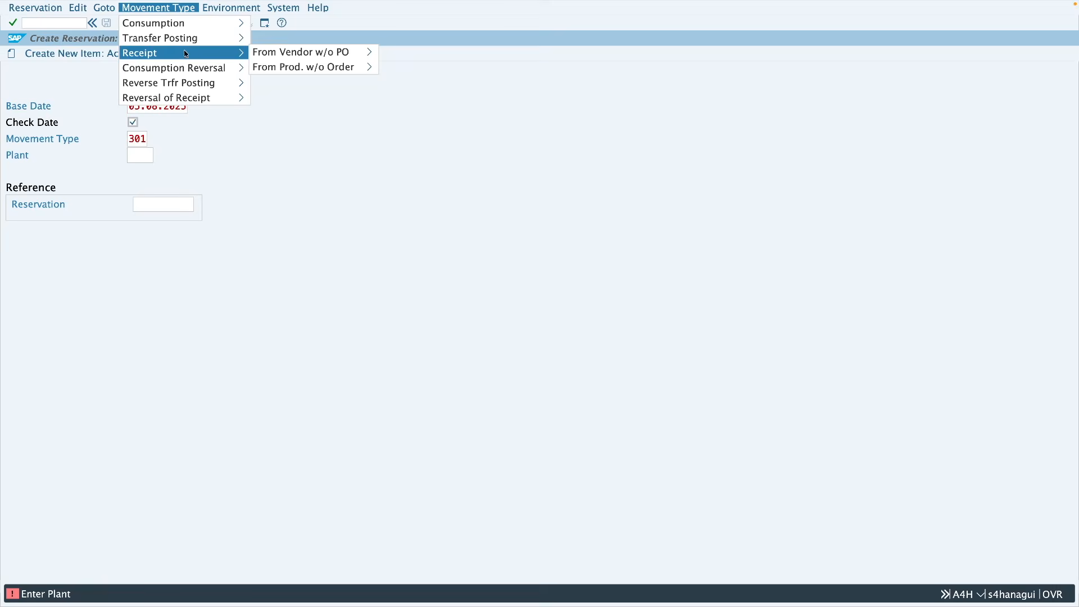
{"action": "mouse_move", "coordinate": [295, 50]}
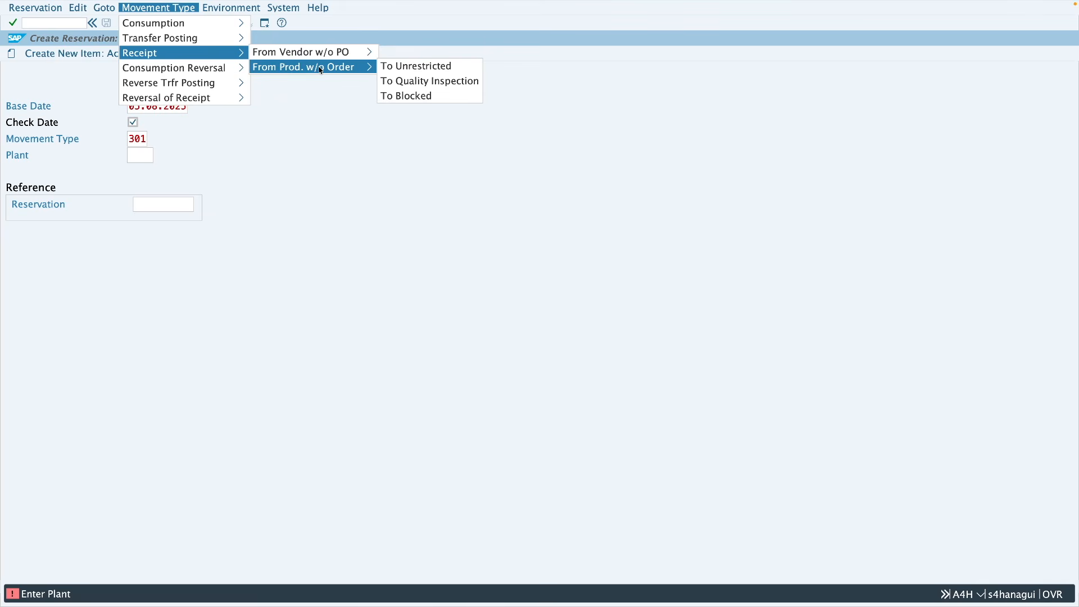
{"action": "mouse_move", "coordinate": [338, 54]}
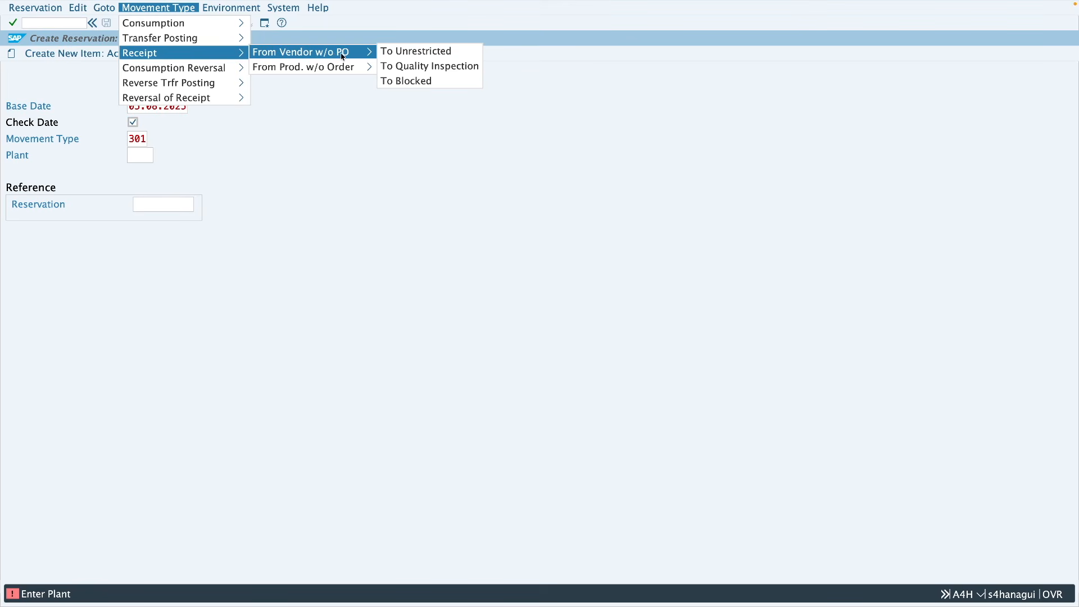
{"action": "left_click", "coordinate": [413, 56]}
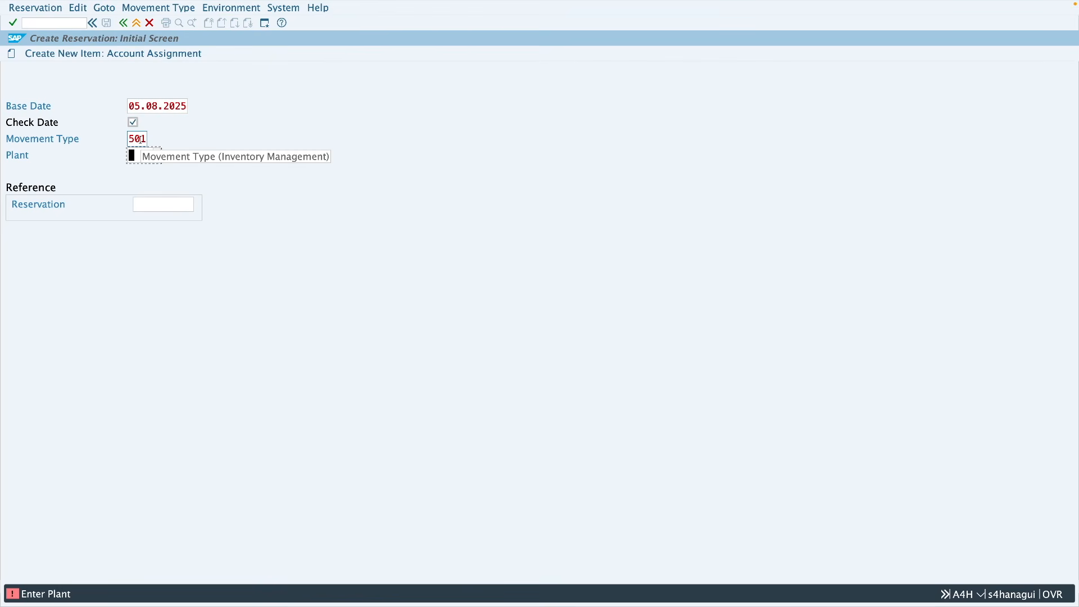
{"action": "left_click", "coordinate": [143, 139]}
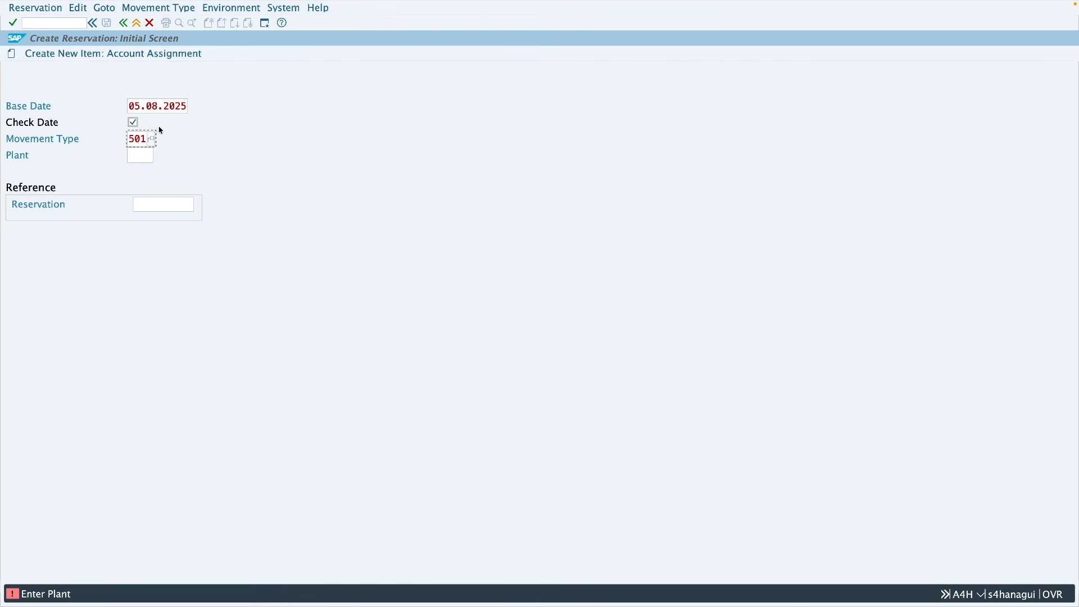
Step: Change the movement type to consumption reversal from cost center (202)
{"action": "left_click", "coordinate": [167, 12]}
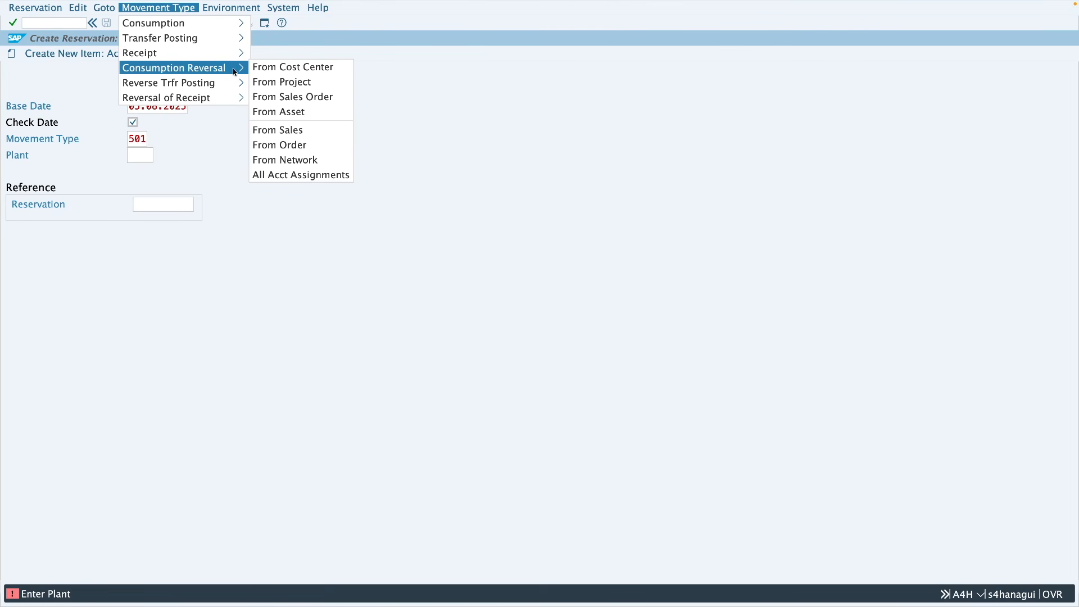
{"action": "left_click", "coordinate": [272, 68]}
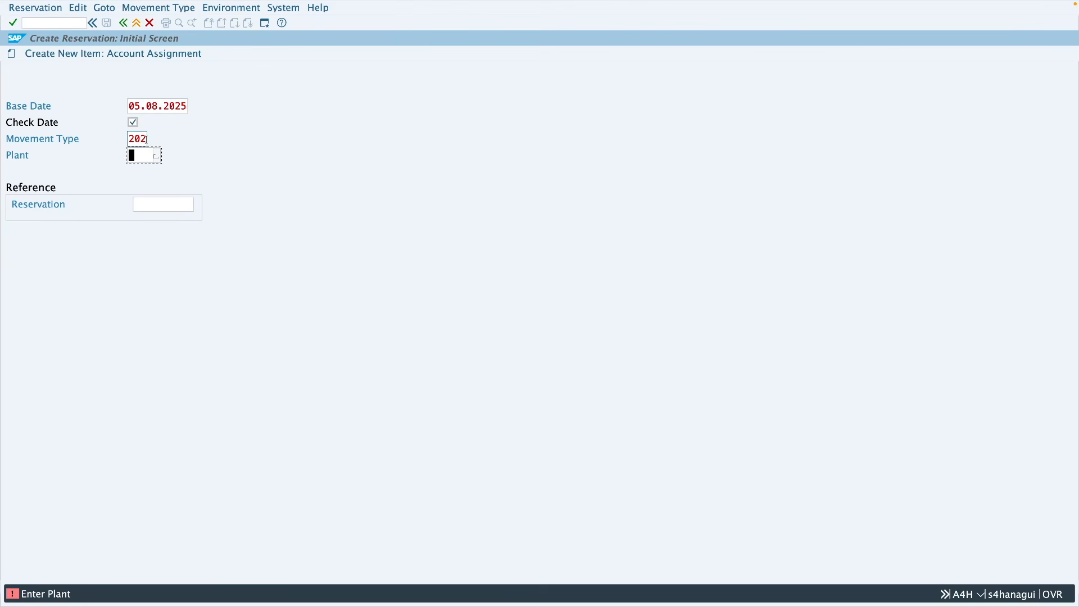
{"action": "left_click", "coordinate": [149, 8]}
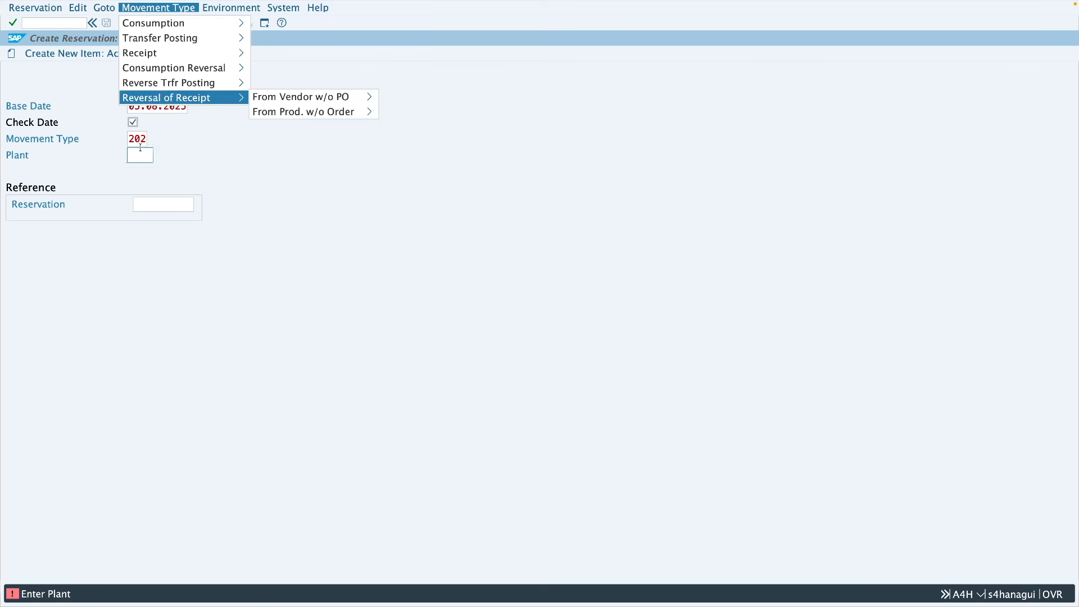
Step: Set the movement type to 201 and the plant to Z286, and continue to the new items entry
{"action": "left_click", "coordinate": [145, 140]}
{"action": "type", "text": "1"}
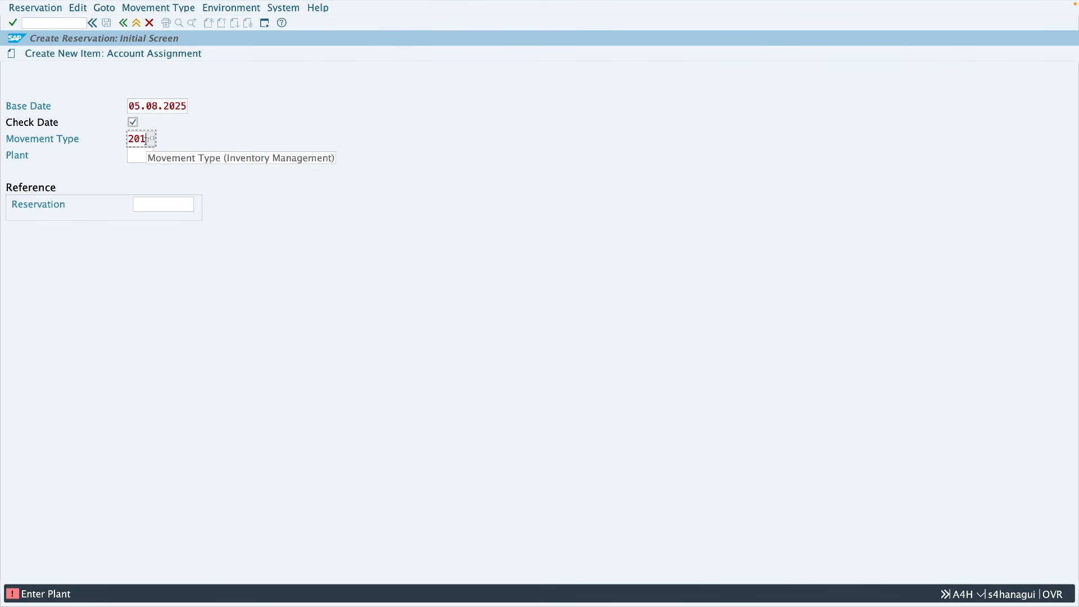
{"action": "left_click", "coordinate": [138, 156]}
{"action": "type", "text": "z286"}
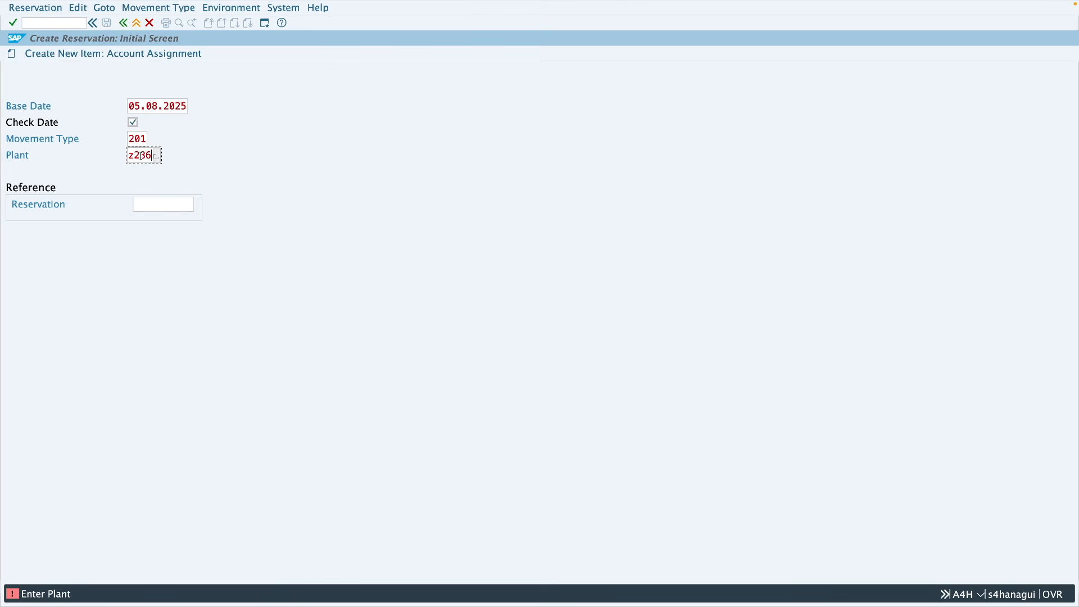
{"action": "key", "text": "Return"}
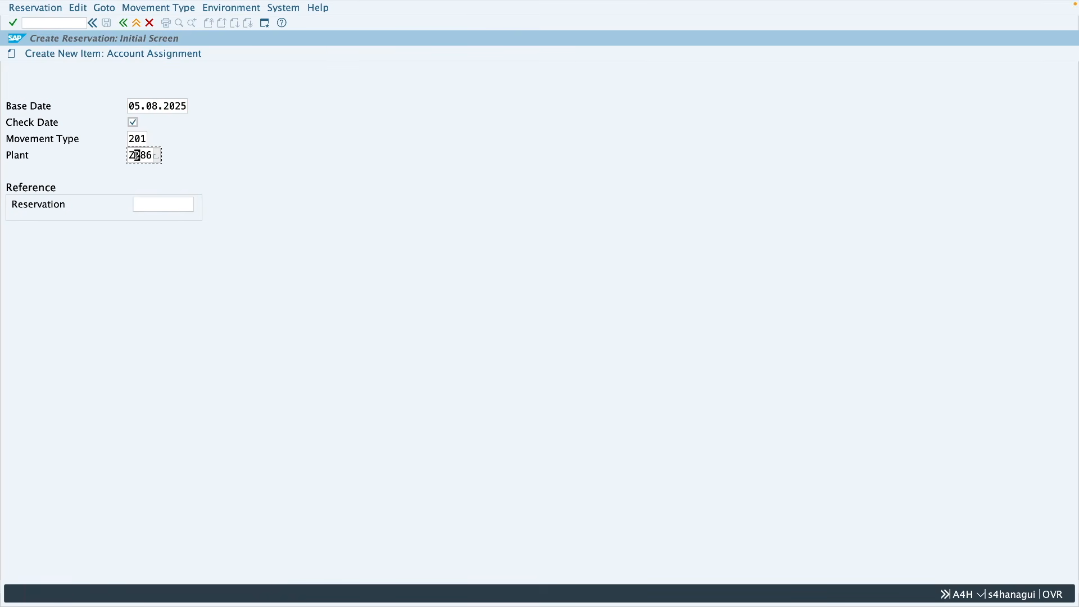
{"action": "key", "text": "Return"}
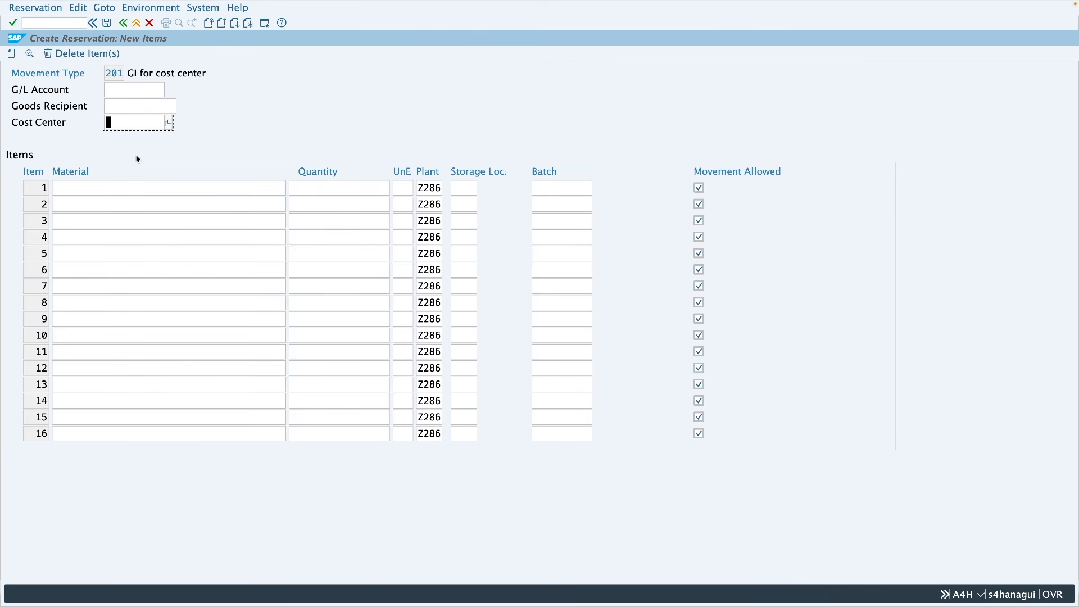
Step: Examine the reservation's header fields: movement type, G/L account, goods recipient and cost center
{"action": "left_click", "coordinate": [126, 90]}
{"action": "left_click", "coordinate": [125, 108]}
{"action": "left_click", "coordinate": [124, 122]}
{"action": "left_click", "coordinate": [109, 77]}
{"action": "left_click", "coordinate": [114, 123]}
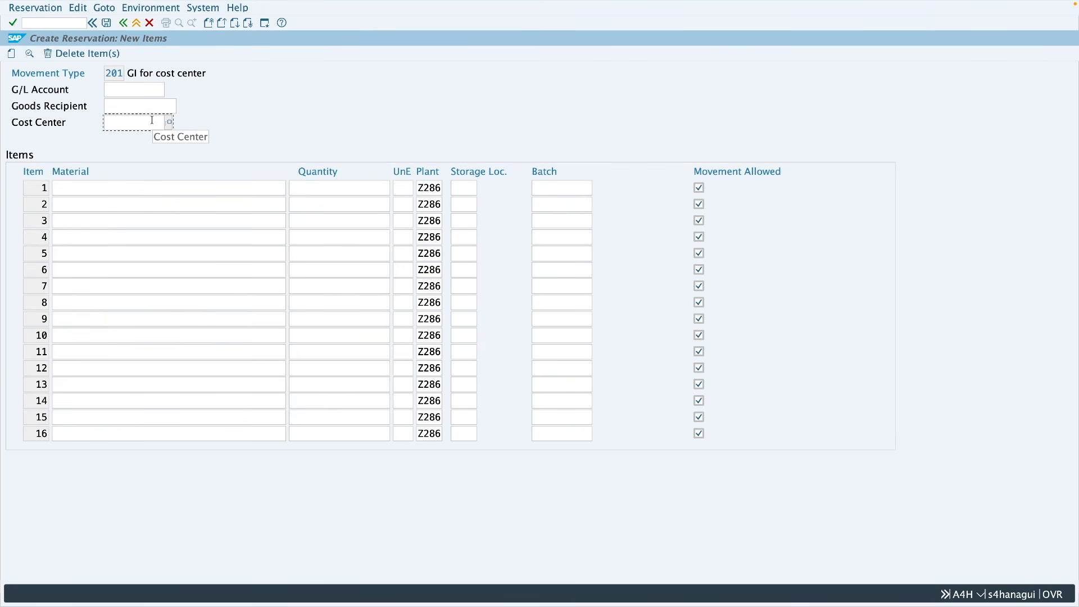
{"action": "left_click_drag", "start_coordinate": [123, 73], "coordinate": [108, 74]}
{"action": "key", "text": "Tab"}
{"action": "key", "text": "Tab"}
{"action": "key", "text": "Tab"}
Step: Examine the material, quantity, unit, plant, storage location and batch fields of item 1
{"action": "left_click", "coordinate": [79, 186]}
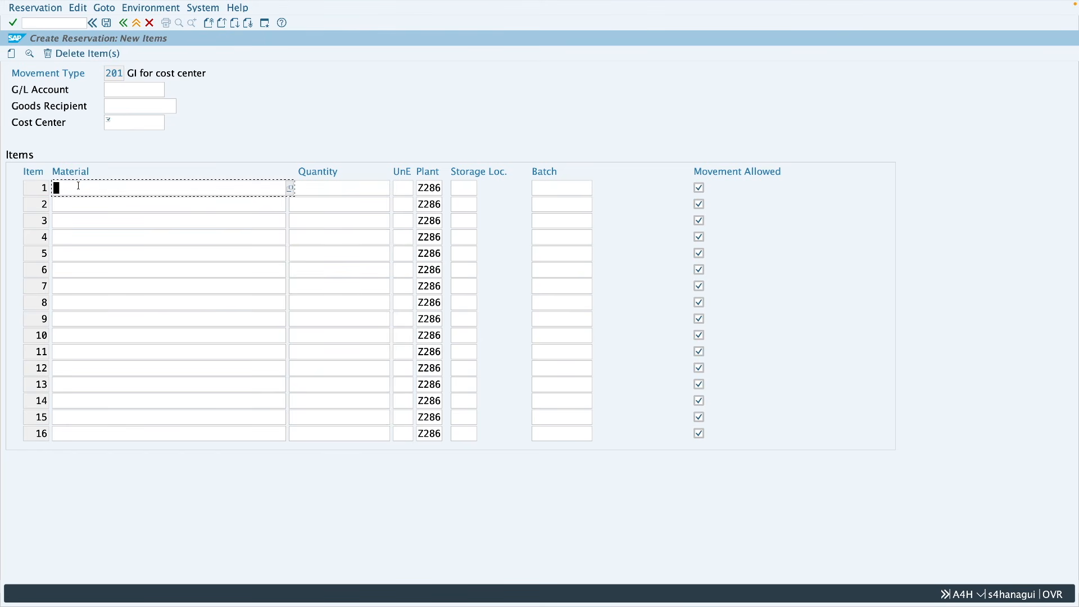
{"action": "left_click", "coordinate": [322, 188]}
{"action": "left_click", "coordinate": [400, 189]}
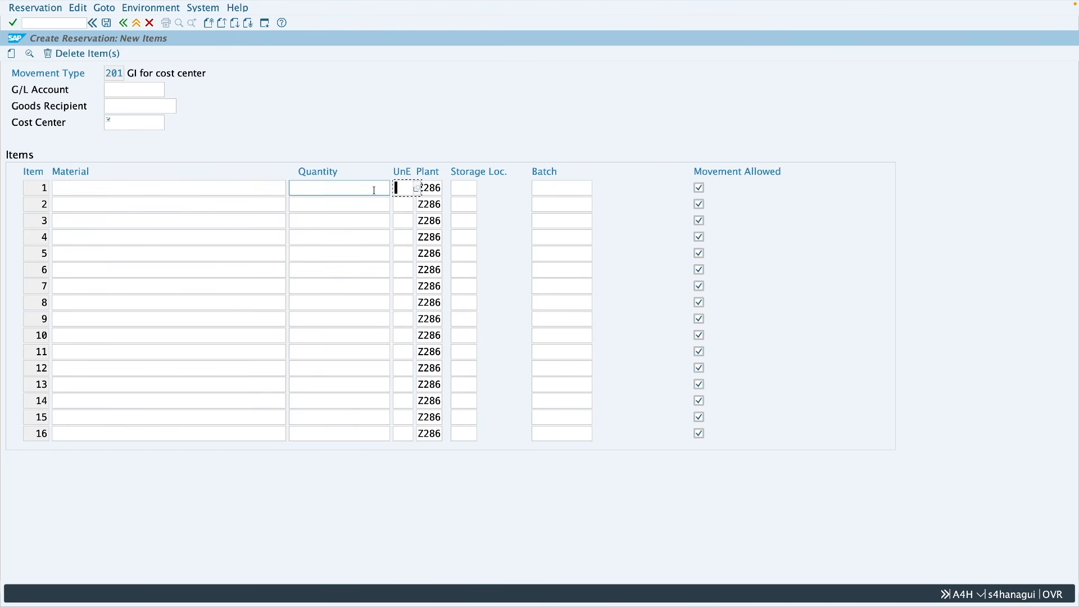
{"action": "left_click", "coordinate": [439, 190]}
{"action": "left_click", "coordinate": [465, 190]}
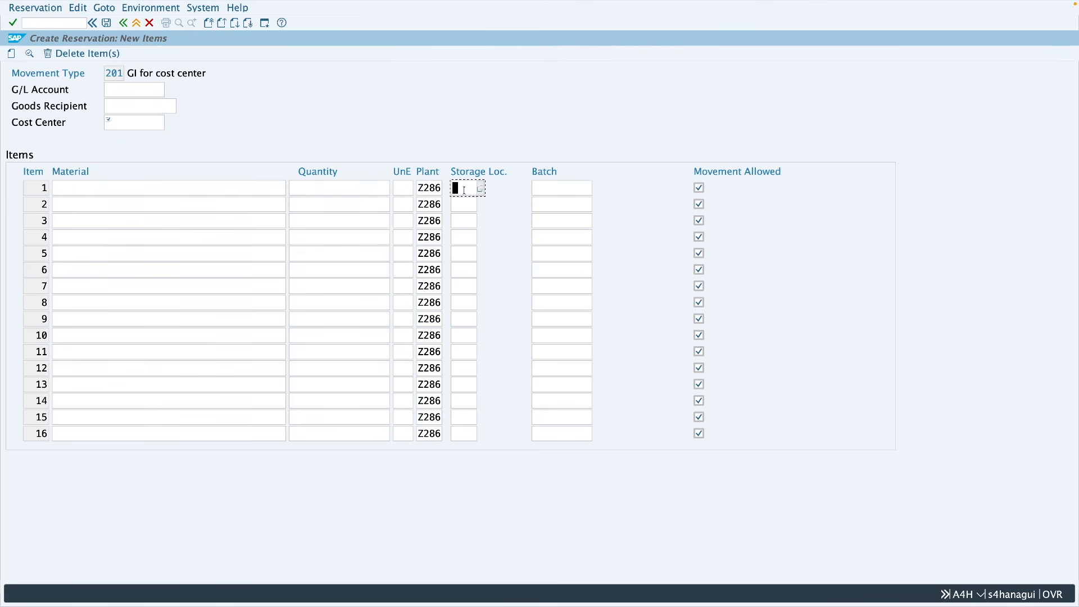
{"action": "left_click", "coordinate": [559, 189]}
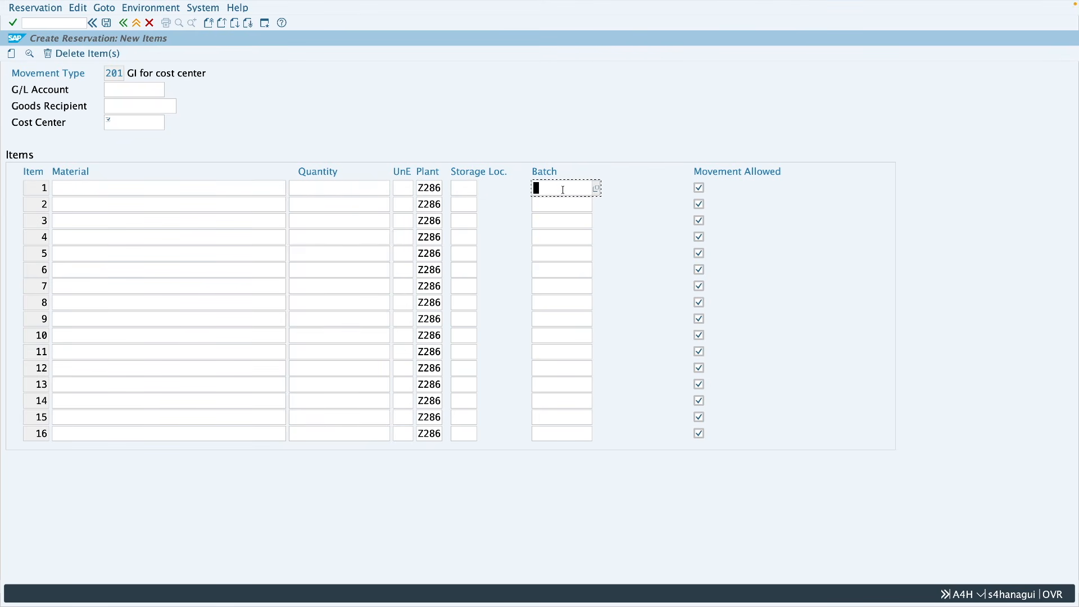
{"action": "left_click", "coordinate": [239, 188]}
{"action": "left_click", "coordinate": [337, 186]}
{"action": "left_click", "coordinate": [463, 188]}
{"action": "left_click", "coordinate": [554, 187]}
{"action": "left_click", "coordinate": [466, 188]}
{"action": "left_click", "coordinate": [556, 189]}
{"action": "key", "text": "shift+Tab"}
{"action": "left_click", "coordinate": [543, 185]}
Step: Enter cost center 4300 and add material 20600 with quantity 10 as item 1
{"action": "left_click", "coordinate": [137, 125]}
{"action": "type", "text": "4300"}
{"action": "left_click", "coordinate": [134, 186]}
{"action": "type", "text": "20600"}
{"action": "left_click", "coordinate": [351, 187]}
{"action": "type", "text": "10"}
{"action": "key", "text": "Return"}
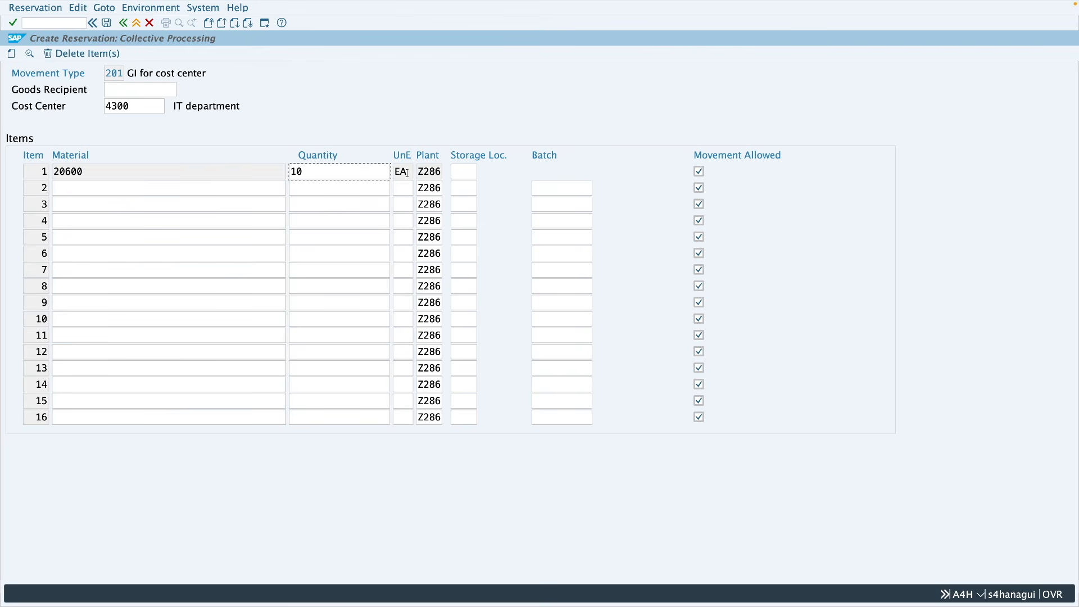
{"action": "left_click_drag", "start_coordinate": [410, 172], "coordinate": [396, 172]}
Step: Add material 20599 with quantity 15 as item 2
{"action": "left_click", "coordinate": [192, 184]}
{"action": "type", "text": "20599"}
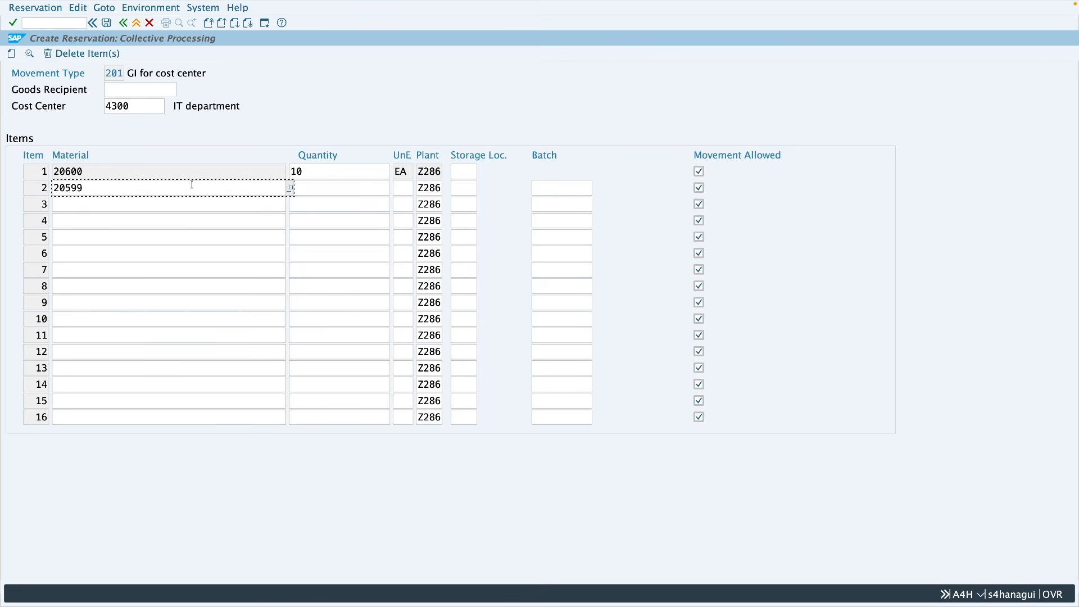
{"action": "left_click", "coordinate": [334, 188]}
{"action": "type", "text": "15"}
{"action": "key", "text": "Return"}
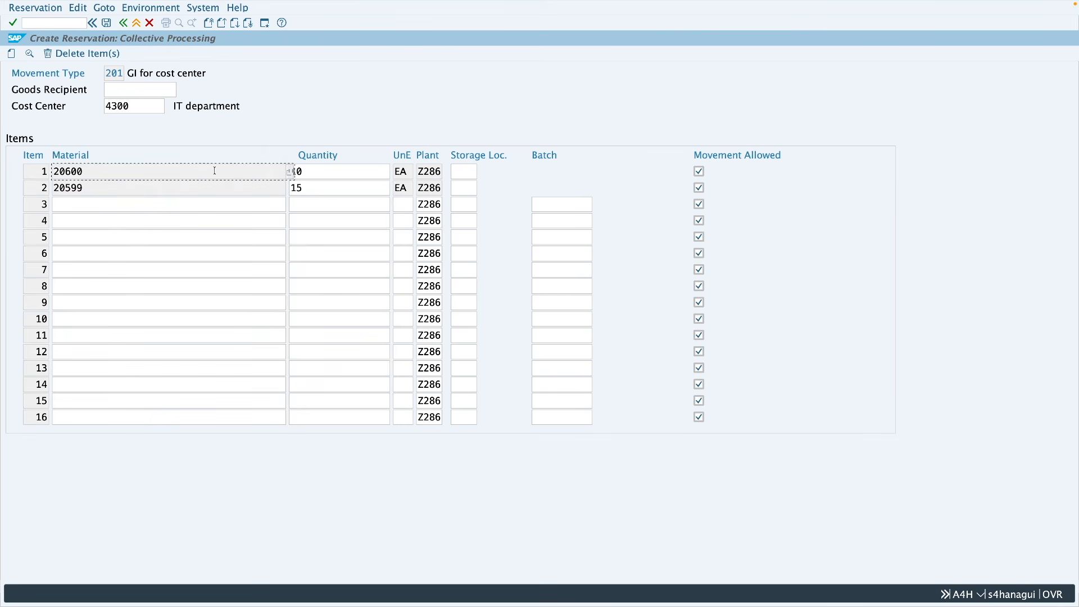
Step: Open the details of item 1 and examine its movement type, plant, material, storage location and requirement date
{"action": "left_click", "coordinate": [213, 190]}
{"action": "left_click", "coordinate": [109, 171]}
{"action": "left_click", "coordinate": [29, 54]}
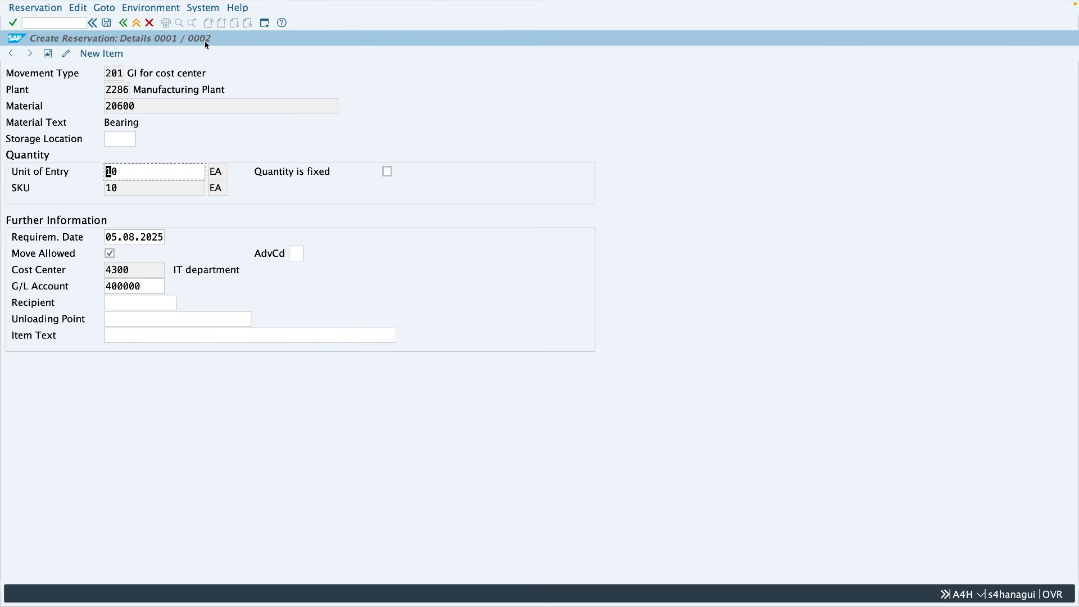
{"action": "double_click", "coordinate": [115, 73]}
{"action": "double_click", "coordinate": [125, 91]}
{"action": "double_click", "coordinate": [115, 107]}
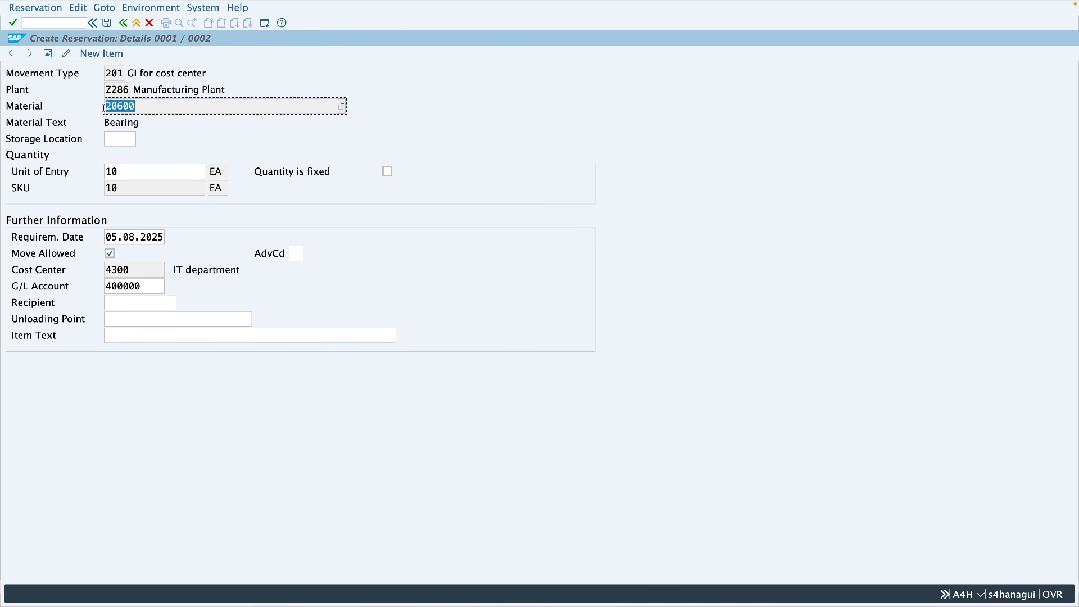
{"action": "left_click", "coordinate": [116, 138]}
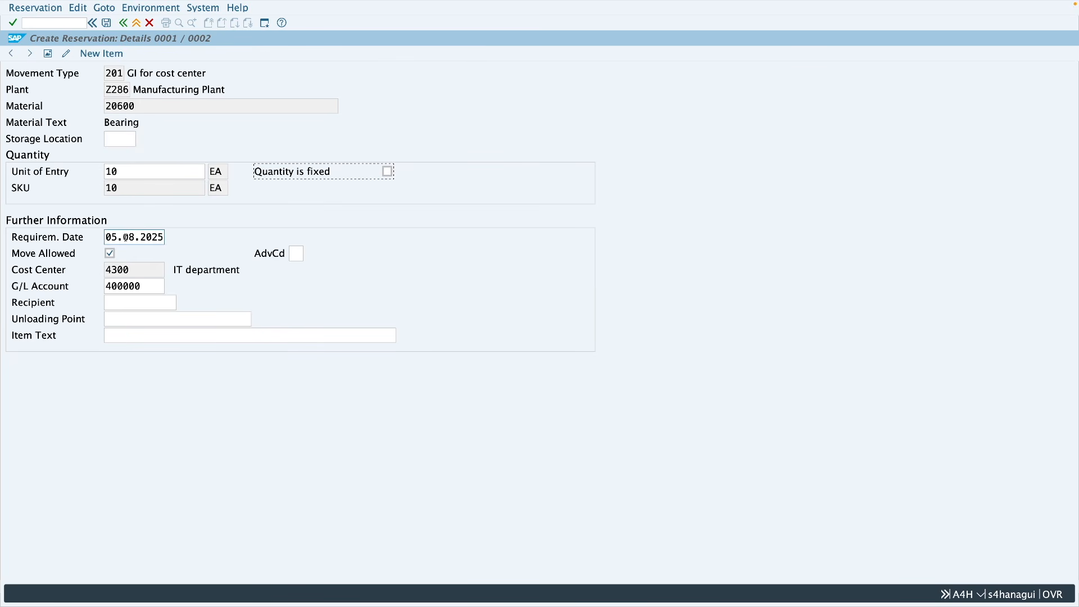
{"action": "left_click_drag", "start_coordinate": [110, 237], "coordinate": [161, 238]}
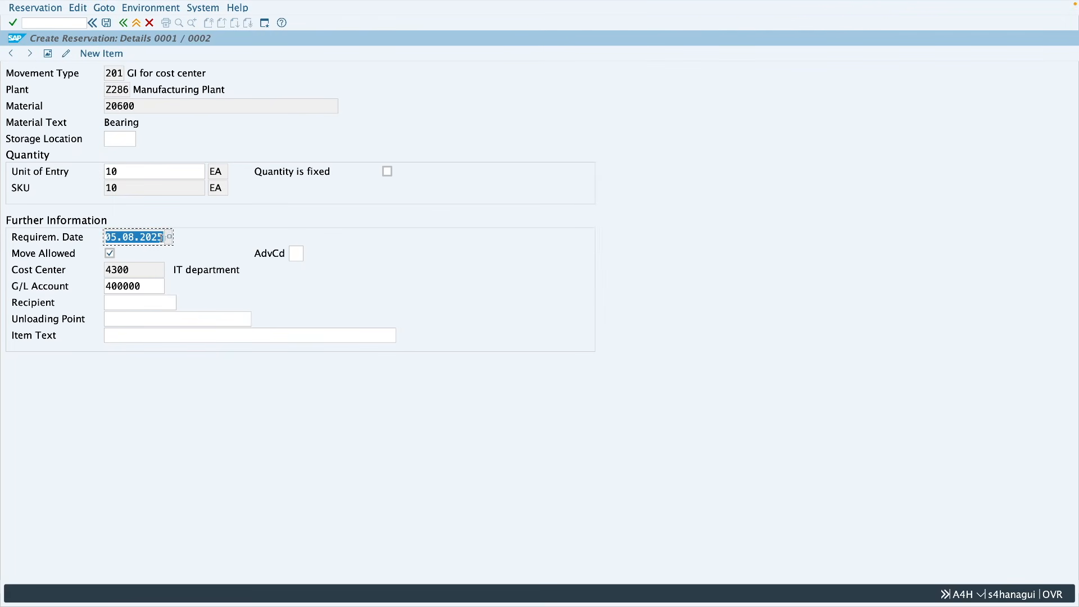
{"action": "left_click", "coordinate": [161, 238]}
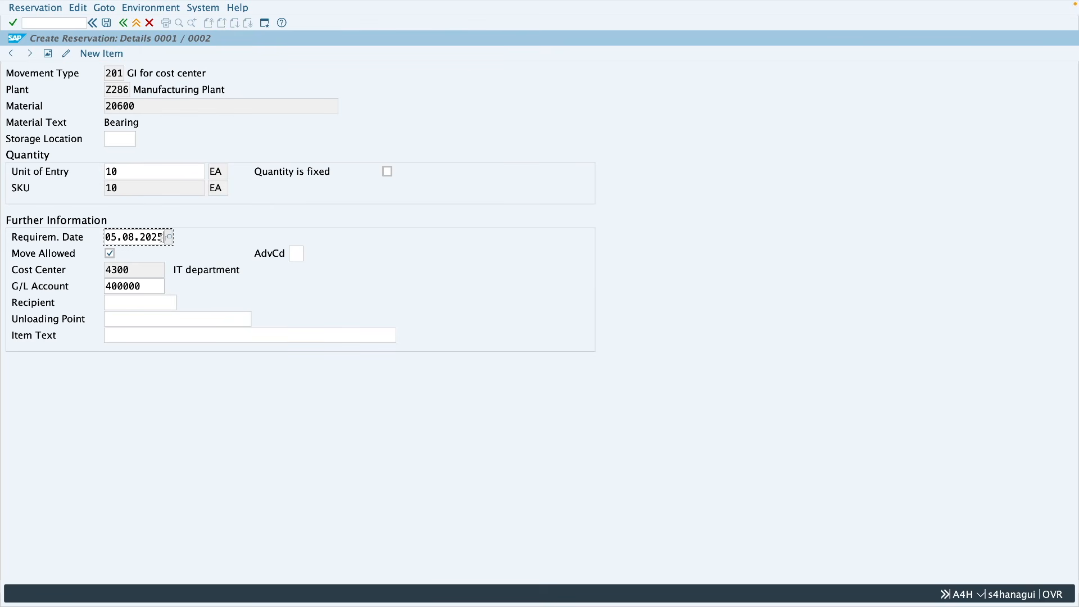
Step: Examine the cost center and G/L account fields in the further information of item 1
{"action": "left_click_drag", "start_coordinate": [134, 270], "coordinate": [105, 271]}
{"action": "left_click", "coordinate": [140, 287]}
{"action": "key", "text": "shift+Left"}
{"action": "key", "text": "shift+Left"}
{"action": "key", "text": "shift+Left"}
{"action": "key", "text": "shift+Left"}
{"action": "key", "text": "shift+Left"}
{"action": "key", "text": "shift+Left"}
{"action": "left_click", "coordinate": [156, 287]}
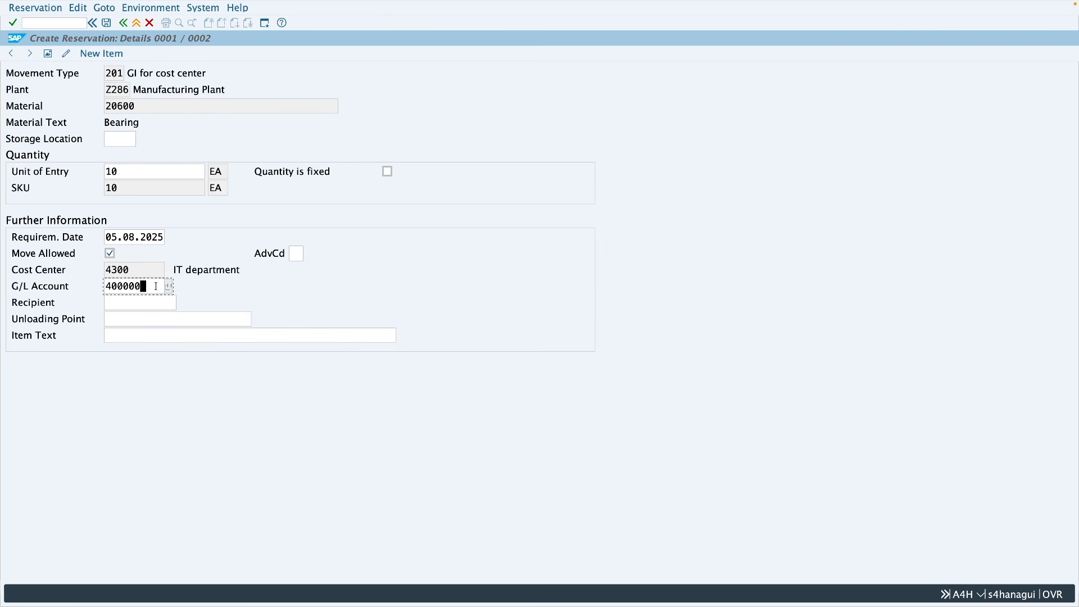
{"action": "left_click_drag", "start_coordinate": [149, 287], "coordinate": [106, 286]}
{"action": "left_click", "coordinate": [144, 287]}
{"action": "left_click_drag", "start_coordinate": [144, 286], "coordinate": [105, 286]}
Step: Examine the optional recipient, unloading point and item text fields of item 1, leaving them empty
{"action": "left_click", "coordinate": [120, 303]}
{"action": "key", "text": "Tab"}
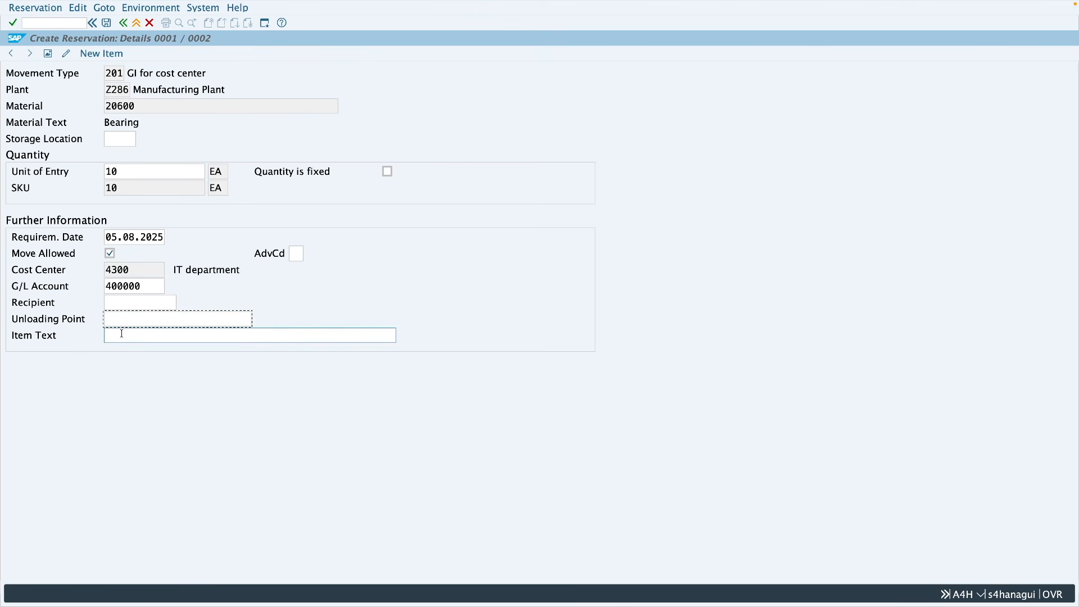
{"action": "left_click", "coordinate": [123, 334]}
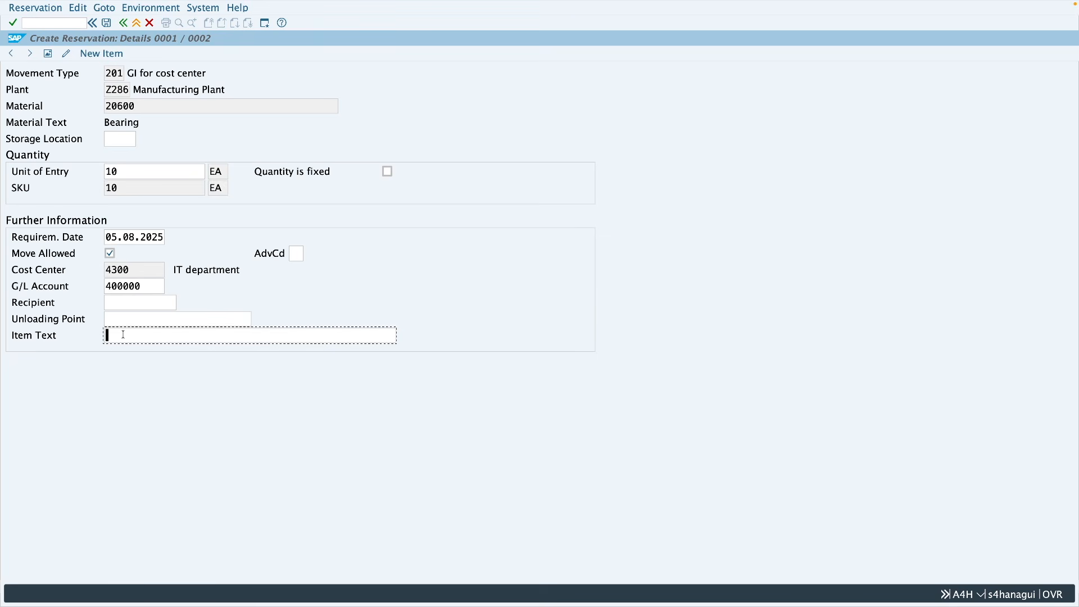
{"action": "left_click", "coordinate": [125, 304]}
{"action": "left_click", "coordinate": [128, 319]}
{"action": "left_click", "coordinate": [156, 336]}
Step: Display the reservation's header data and examine its G/L account and cost center fields
{"action": "left_click", "coordinate": [109, 12]}
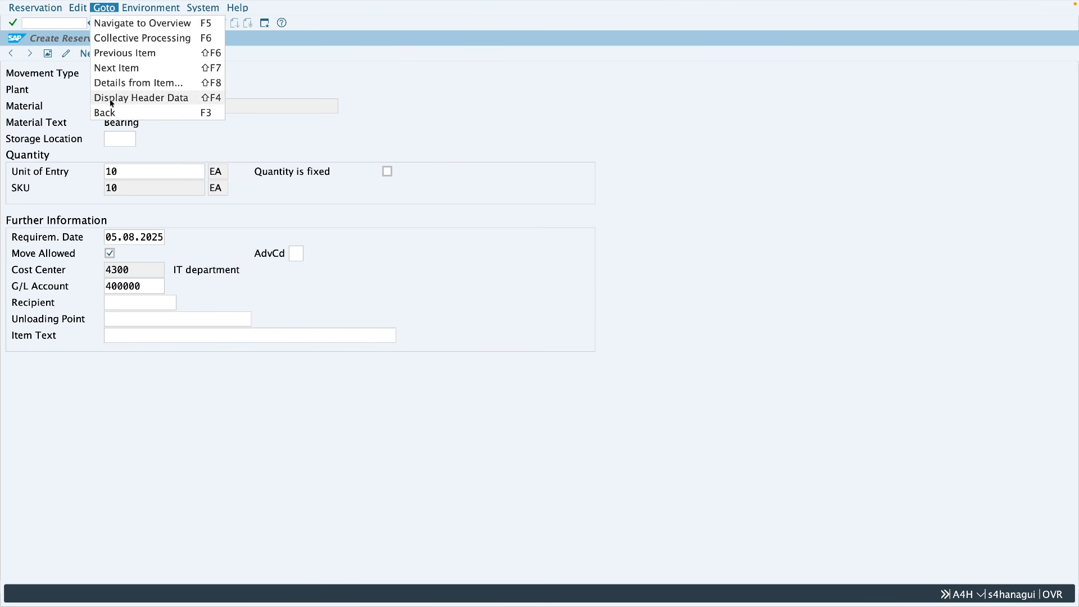
{"action": "left_click", "coordinate": [145, 98]}
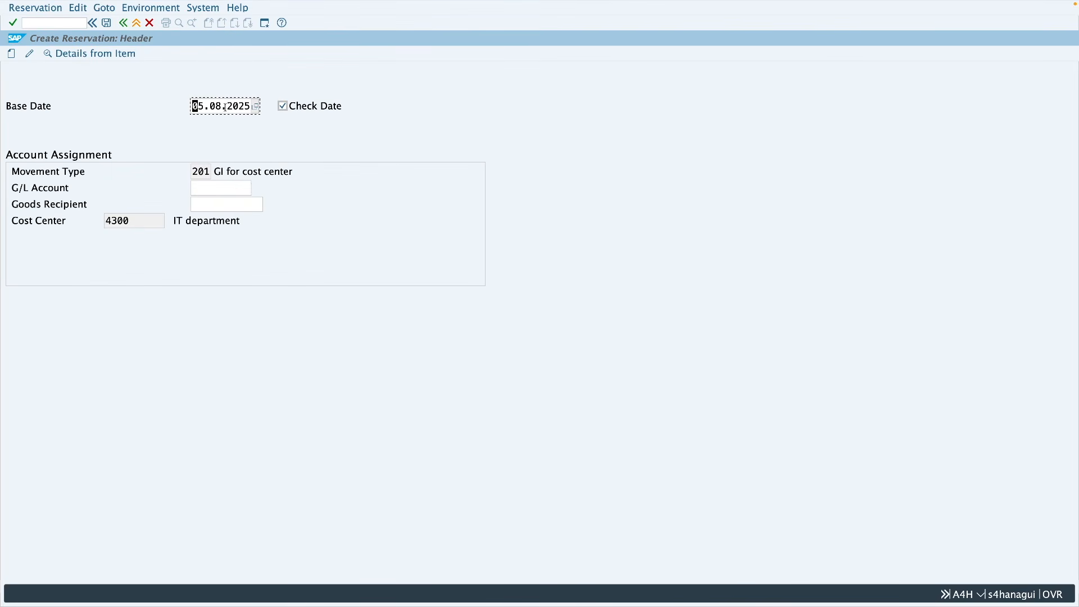
{"action": "left_click", "coordinate": [209, 187]}
{"action": "left_click", "coordinate": [142, 221]}
{"action": "left_click", "coordinate": [168, 188]}
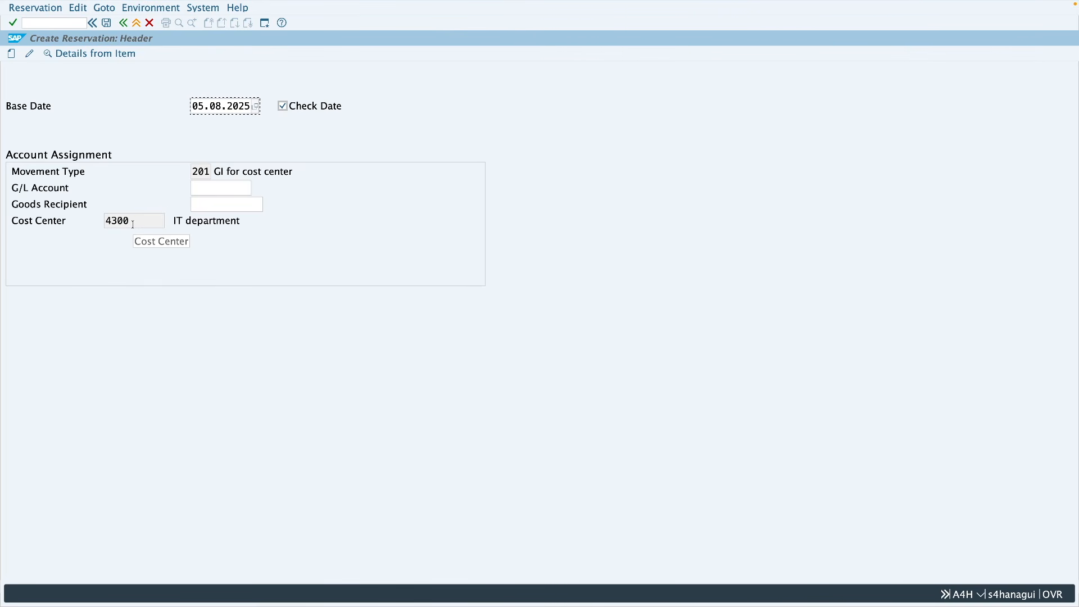
Step: Open the details of item 1, move on to item 2 and examine its G/L account
{"action": "left_click", "coordinate": [117, 62]}
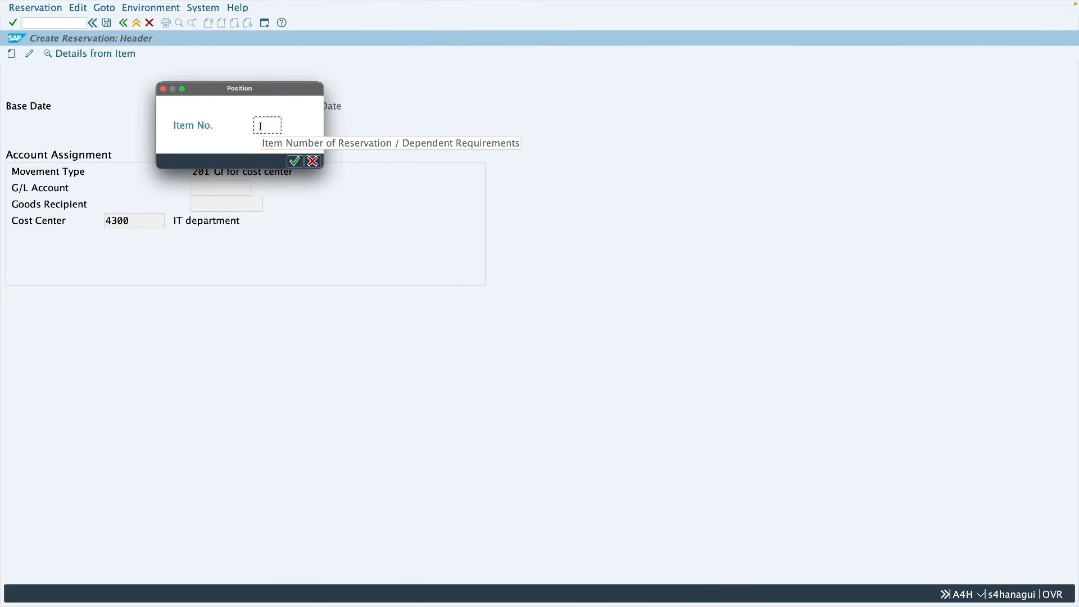
{"action": "type", "text": "1"}
{"action": "key", "text": "Return"}
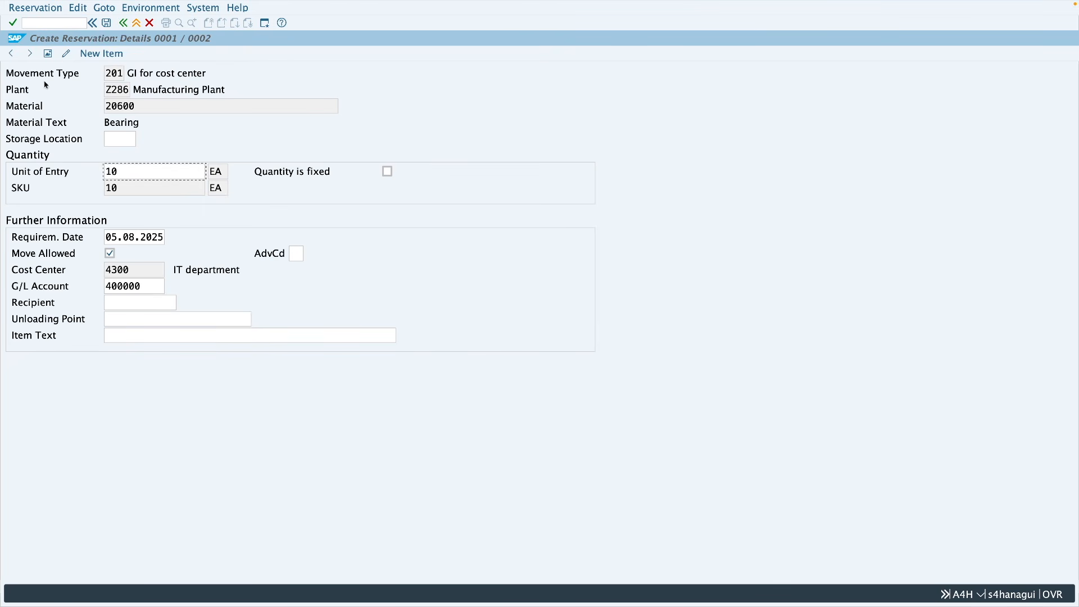
{"action": "left_click", "coordinate": [30, 54]}
{"action": "left_click", "coordinate": [151, 287]}
Step: Return to collective processing, save the reservation and exit to the SAP Easy Access screen
{"action": "left_click", "coordinate": [104, 10]}
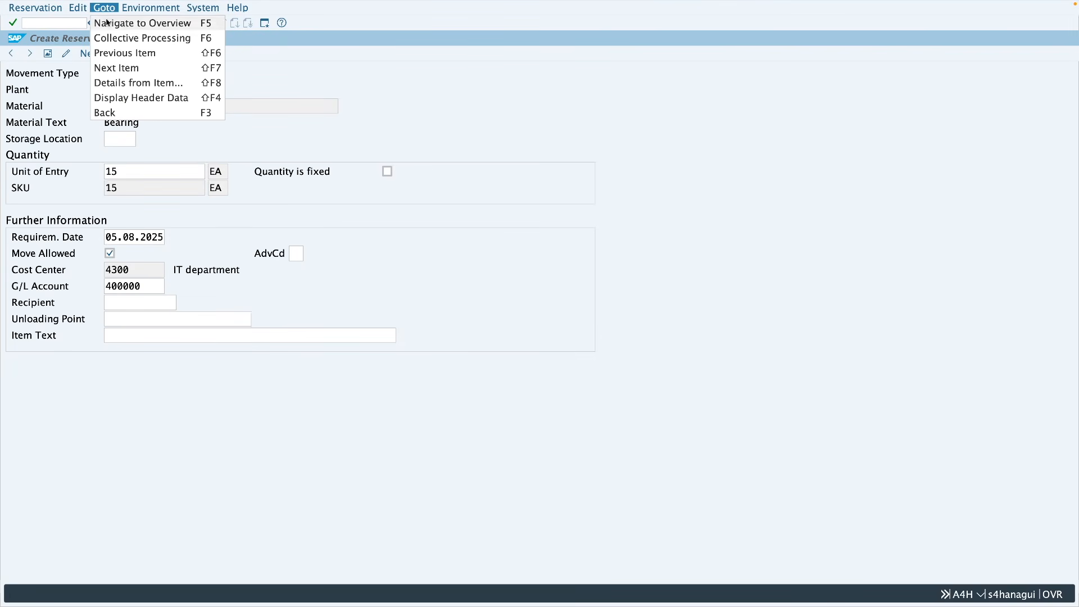
{"action": "left_click", "coordinate": [141, 42]}
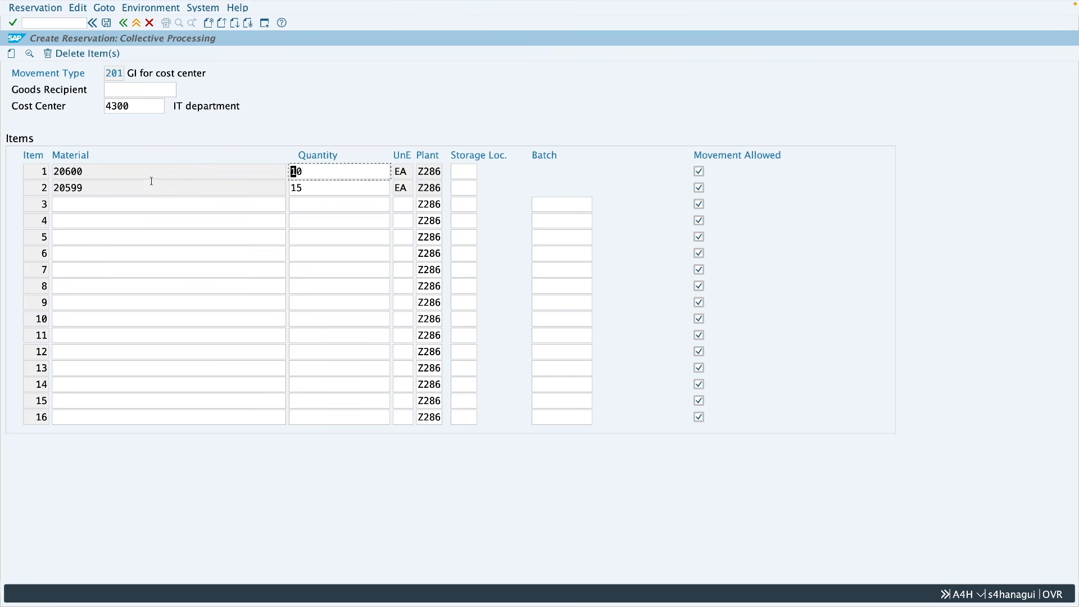
{"action": "left_click", "coordinate": [106, 23]}
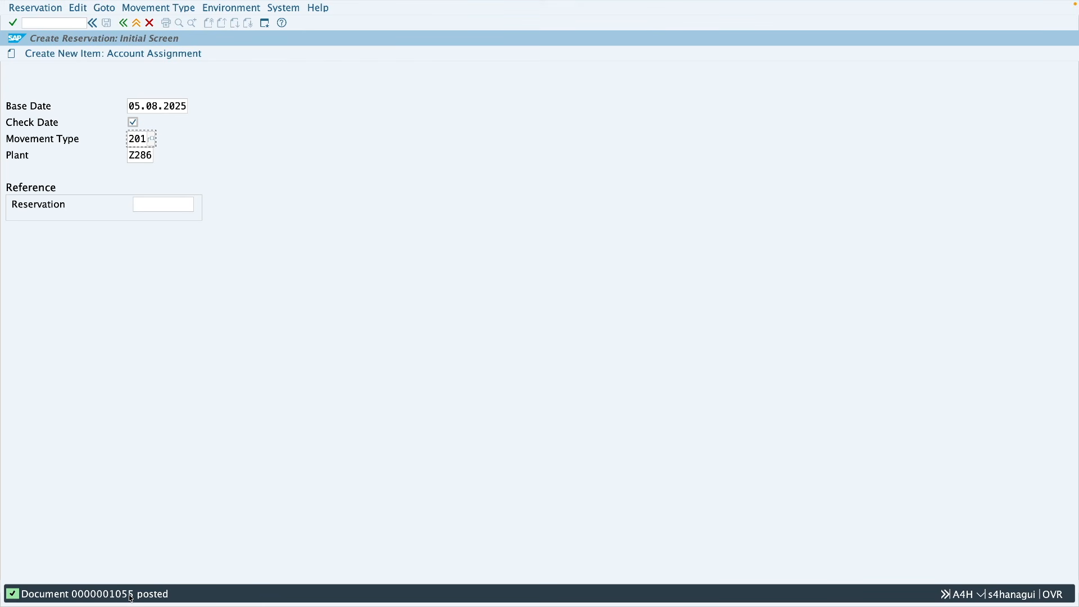
{"action": "left_click", "coordinate": [138, 23]}
Step: Open the just-posted reservation for changing with transaction MB22
{"action": "left_click", "coordinate": [62, 23]}
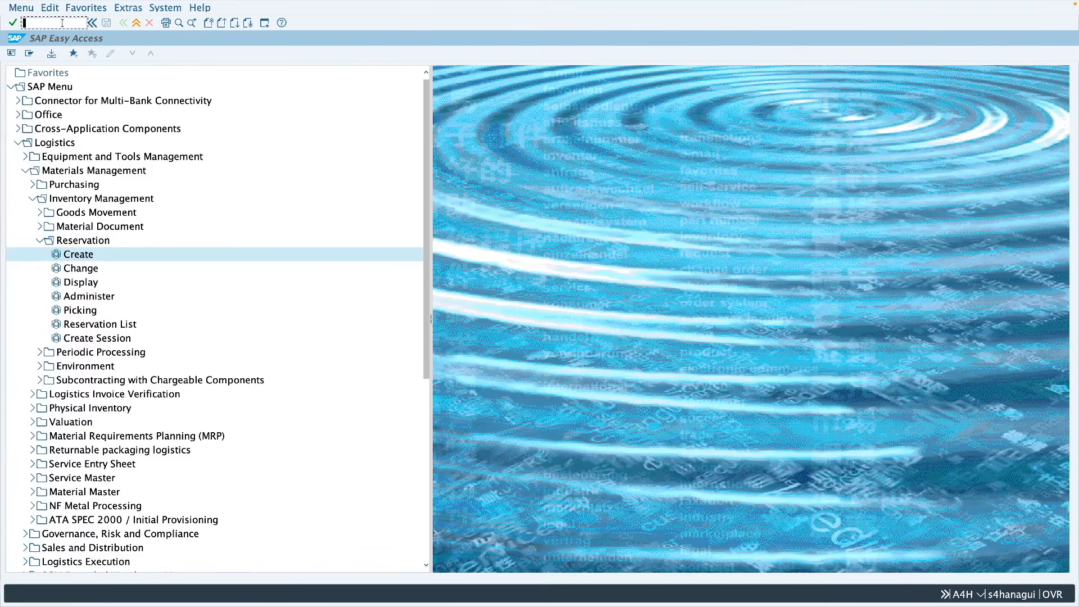
{"action": "left_click", "coordinate": [85, 273]}
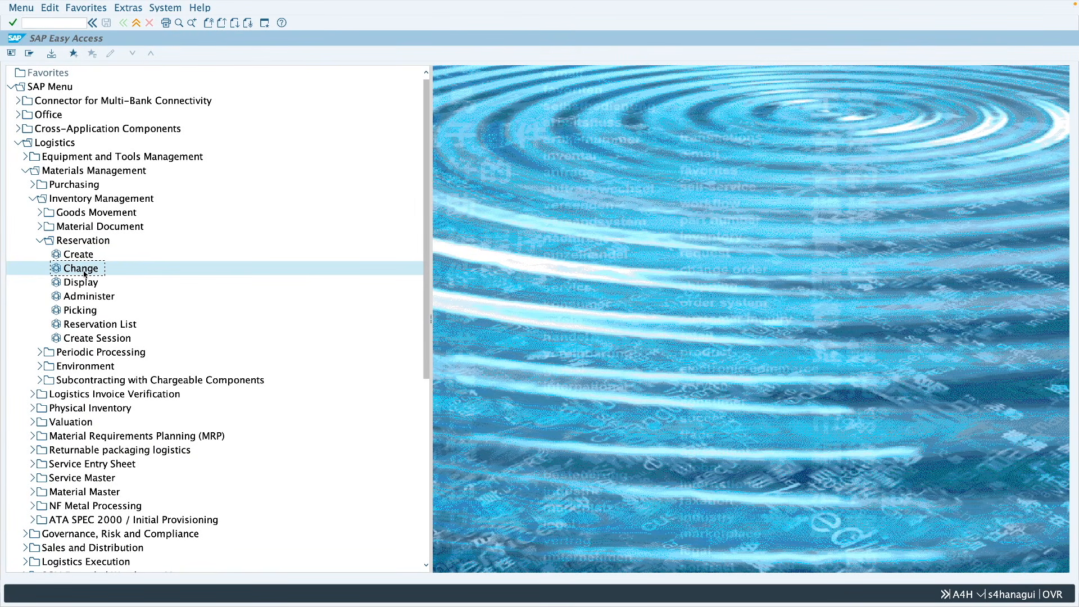
{"action": "left_click", "coordinate": [57, 24]}
{"action": "type", "text": "mb22"}
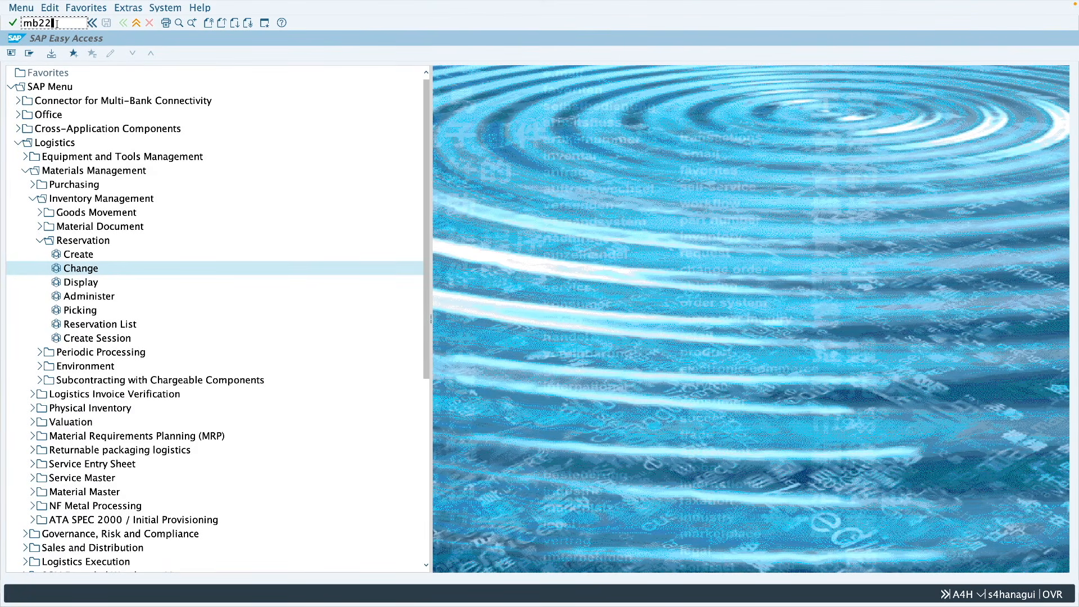
{"action": "key", "text": "Return"}
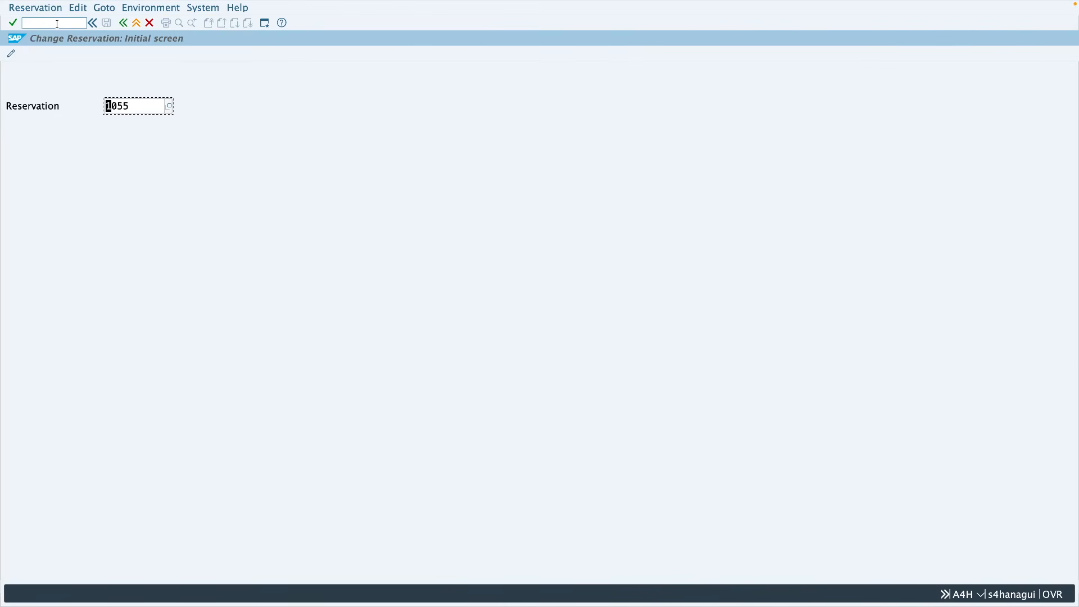
{"action": "key", "text": "Return"}
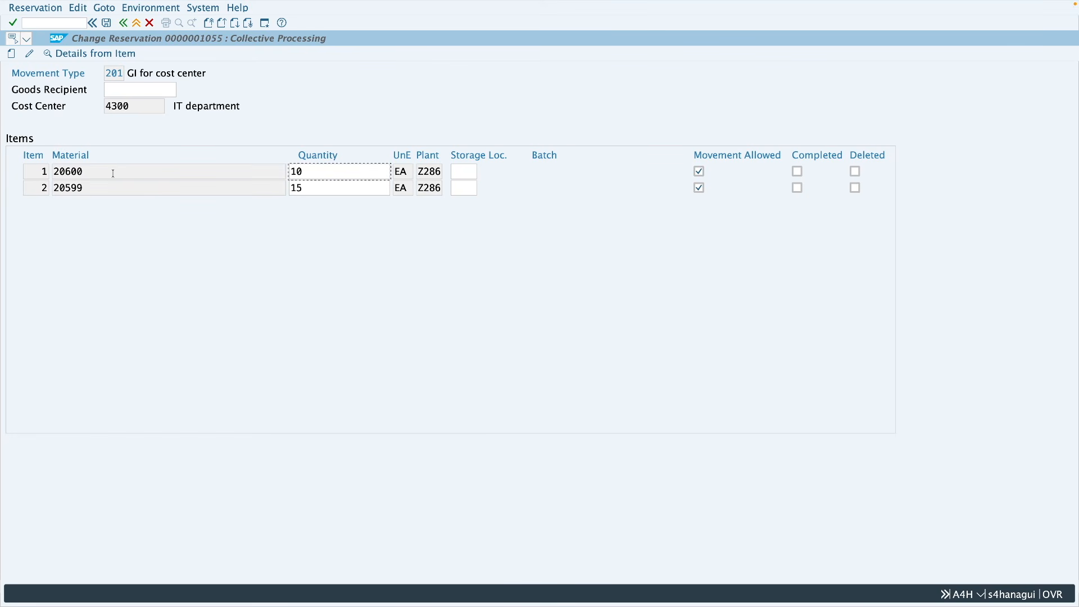
Step: Examine the changeable quantity and storage location fields of both reservation items
{"action": "double_click", "coordinate": [303, 171]}
{"action": "left_click", "coordinate": [307, 189]}
{"action": "left_click", "coordinate": [461, 171]}
{"action": "left_click", "coordinate": [462, 186]}
{"action": "left_click", "coordinate": [320, 172]}
{"action": "left_click_drag", "start_coordinate": [318, 171], "coordinate": [291, 171]}
{"action": "left_click", "coordinate": [319, 172]}
{"action": "left_click", "coordinate": [294, 172]}
{"action": "double_click", "coordinate": [292, 171]}
Step: Open the details of item 1 in the reservation being changed
{"action": "left_click", "coordinate": [36, 171]}
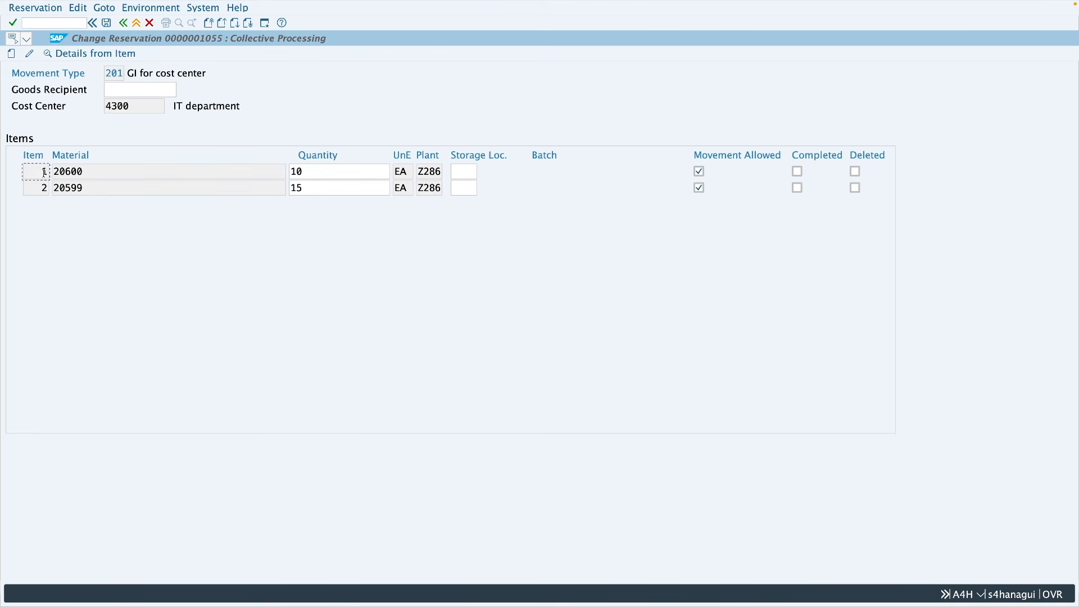
{"action": "left_click", "coordinate": [88, 55]}
{"action": "type", "text": "1"}
{"action": "key", "text": "Return"}
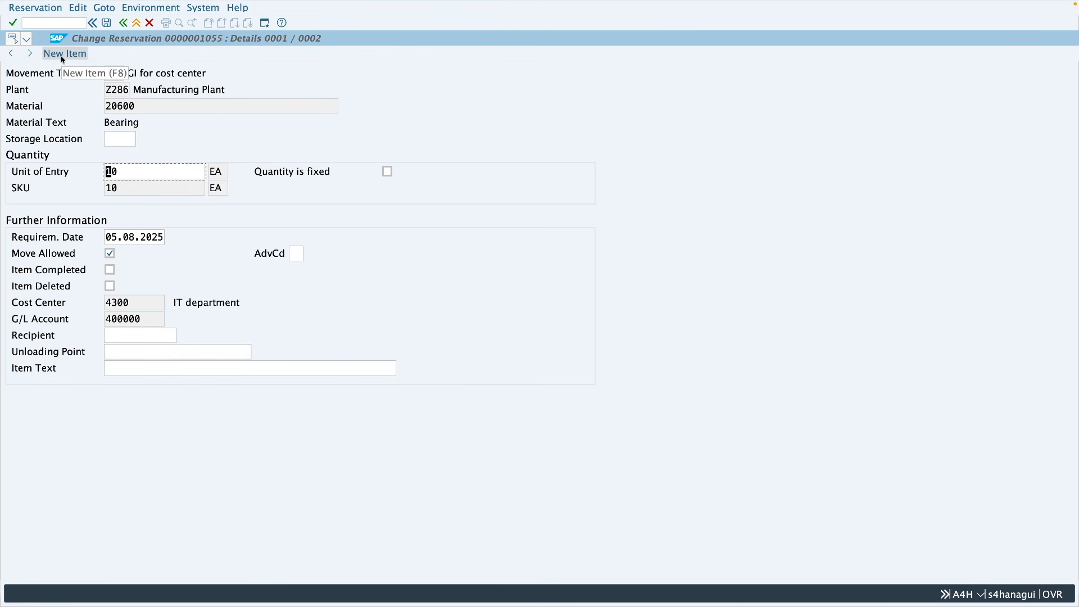
Step: Return to collective processing, try starting new items with requirements date 05.08.2025 and plant Z286, and exit without adding any
{"action": "left_click", "coordinate": [105, 8]}
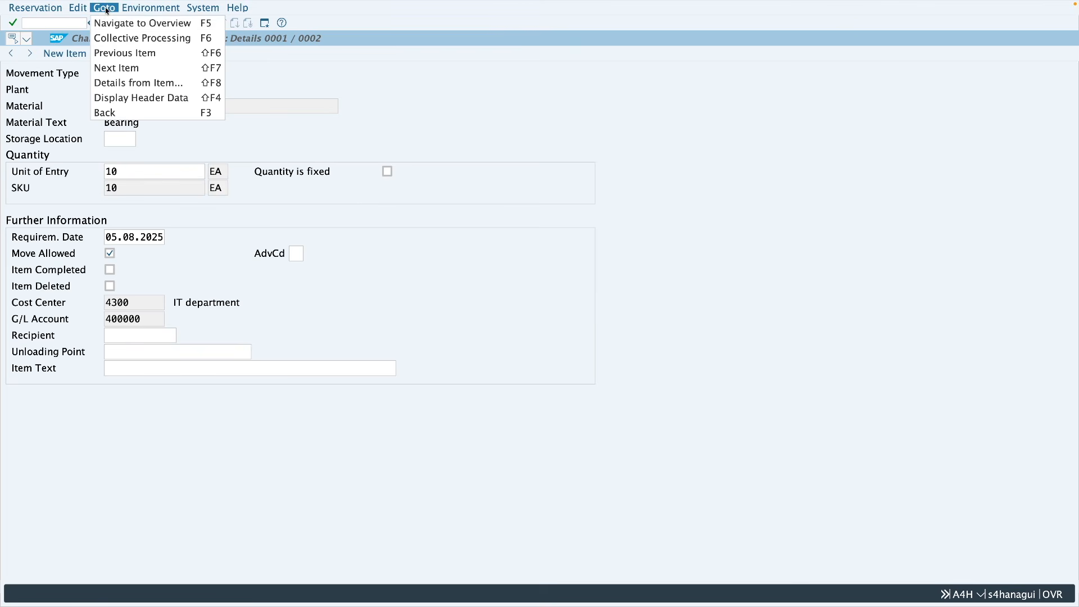
{"action": "left_click", "coordinate": [153, 43]}
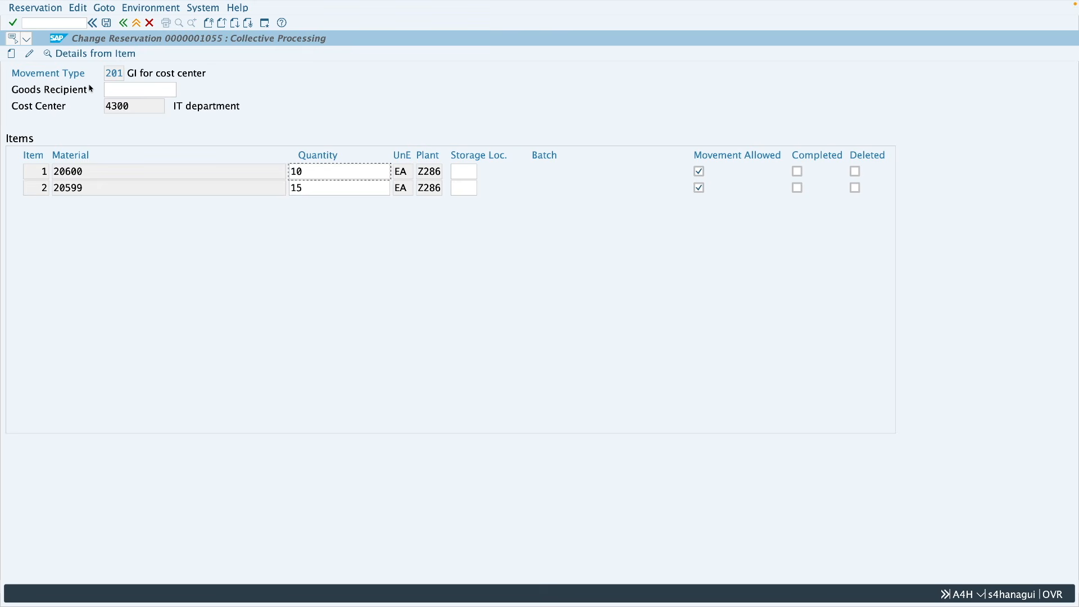
{"action": "left_click", "coordinate": [12, 55]}
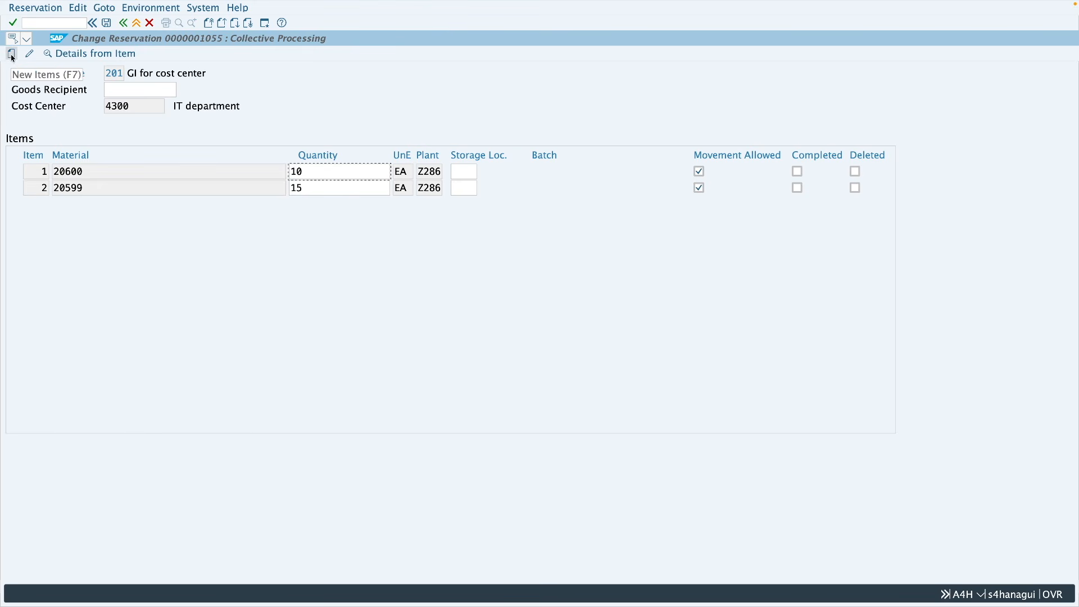
{"action": "left_click", "coordinate": [224, 158]}
{"action": "left_click", "coordinate": [227, 142]}
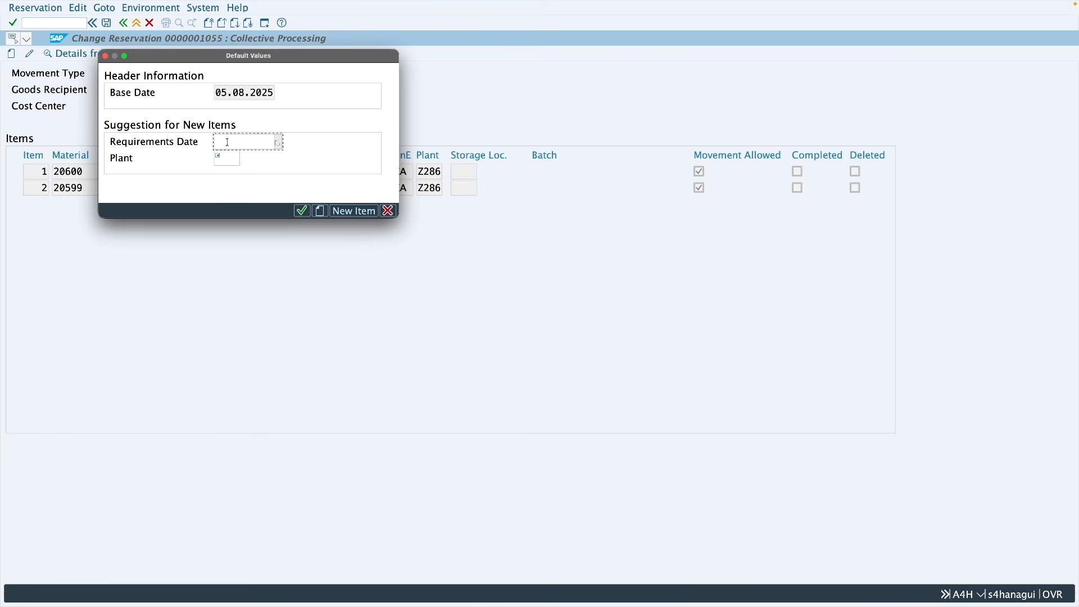
{"action": "type", "text": "05.08.2025"}
{"action": "left_click", "coordinate": [228, 158]}
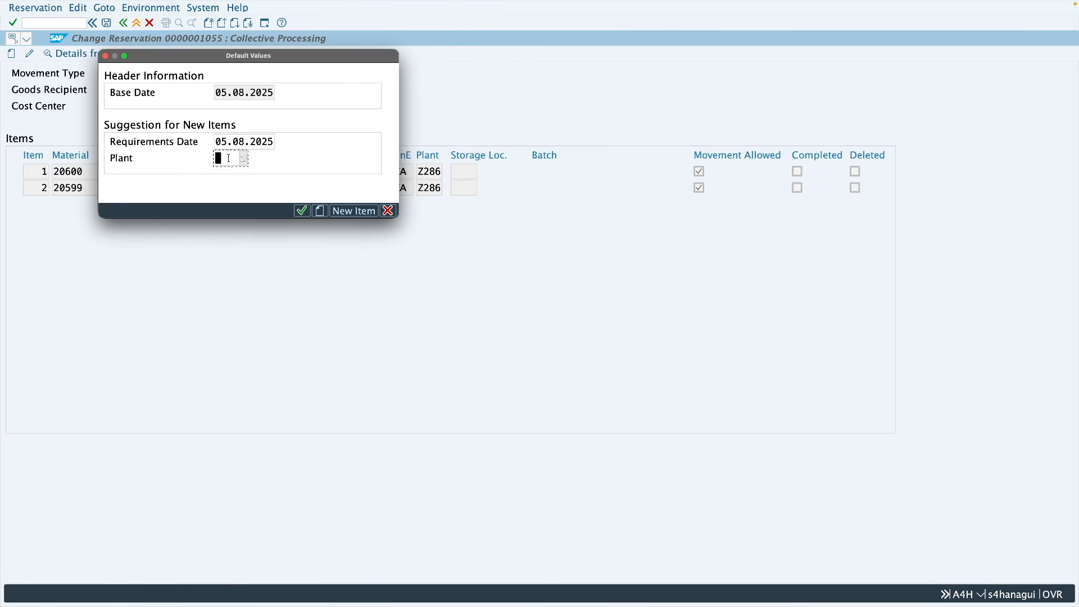
{"action": "type", "text": "z286"}
{"action": "key", "text": "Return"}
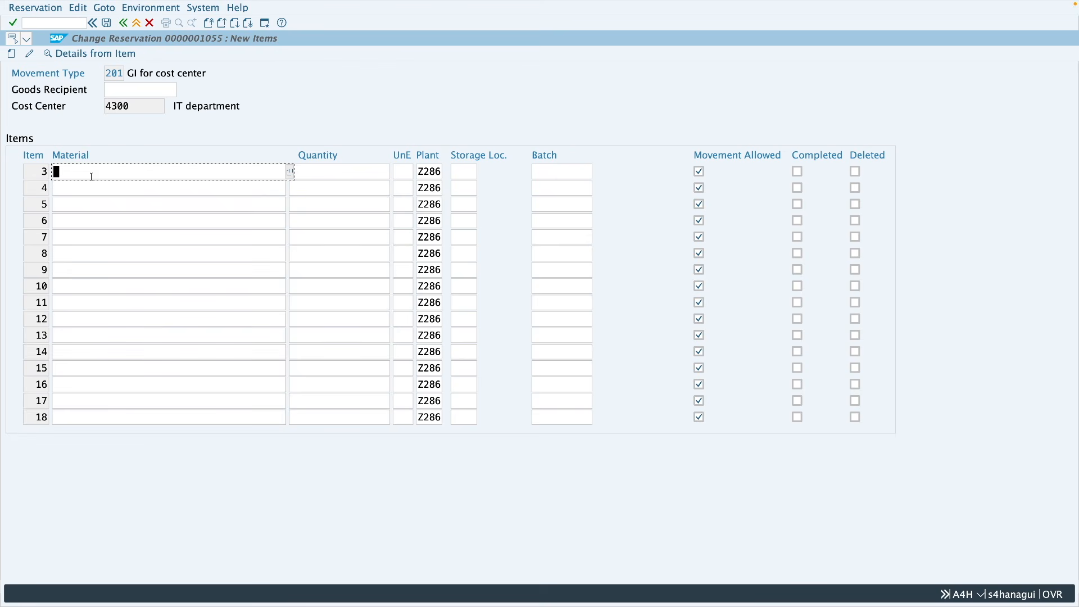
{"action": "left_click", "coordinate": [137, 23]}
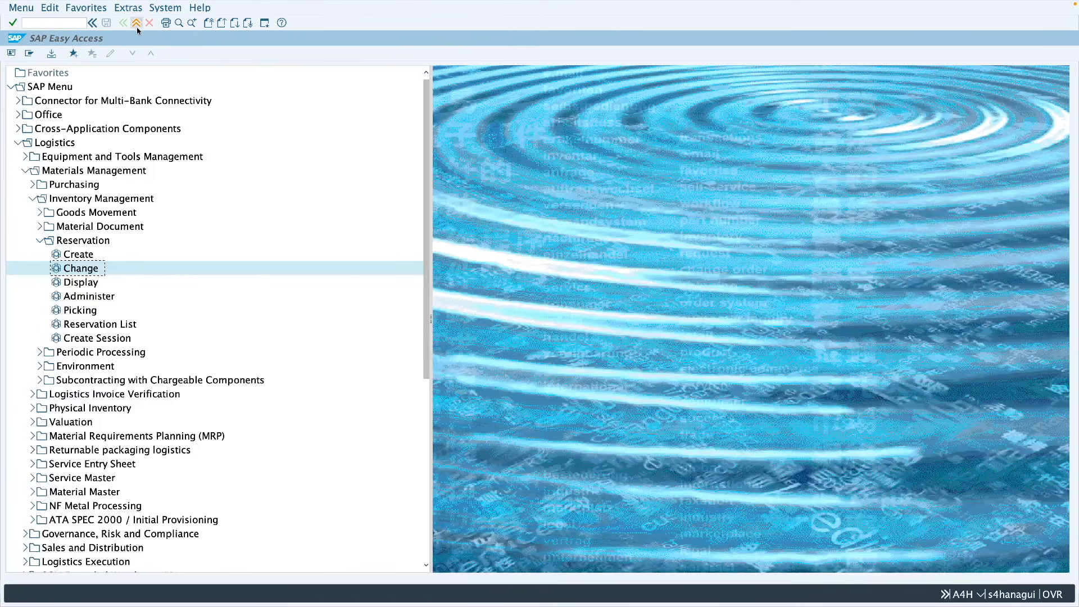
Step: Open the same reservation in display mode with transaction MB23
{"action": "type", "text": "mb3"}
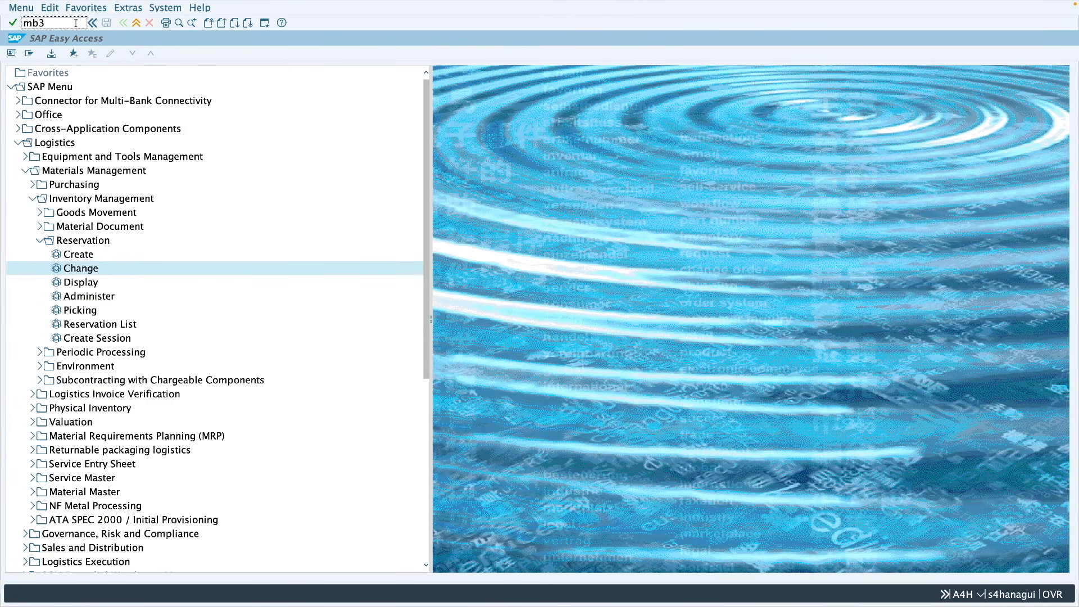
{"action": "key", "text": "BackSpace"}
{"action": "type", "text": "23"}
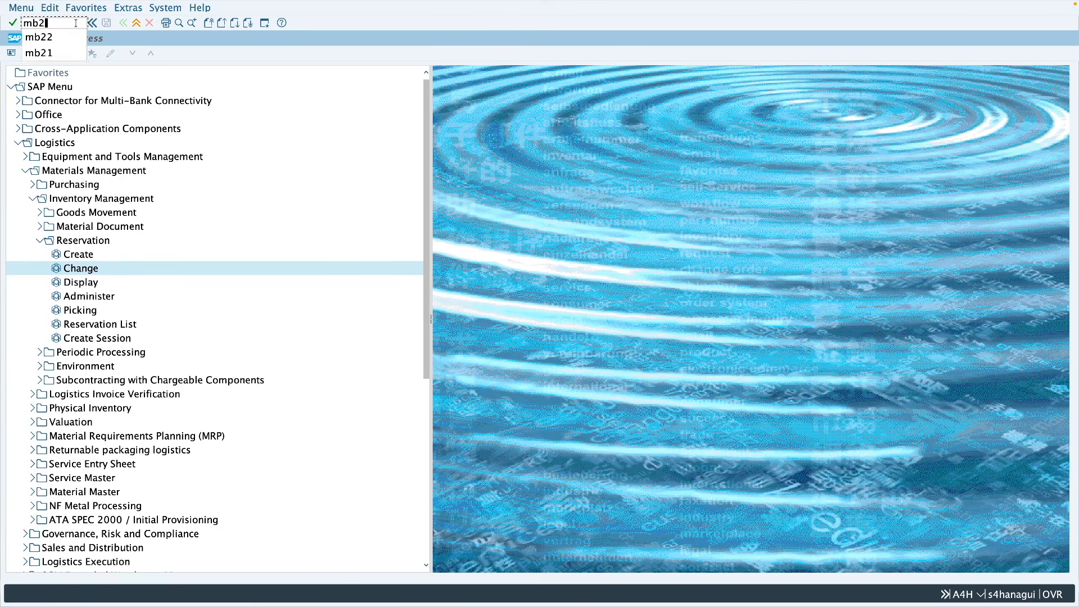
{"action": "key", "text": "Return"}
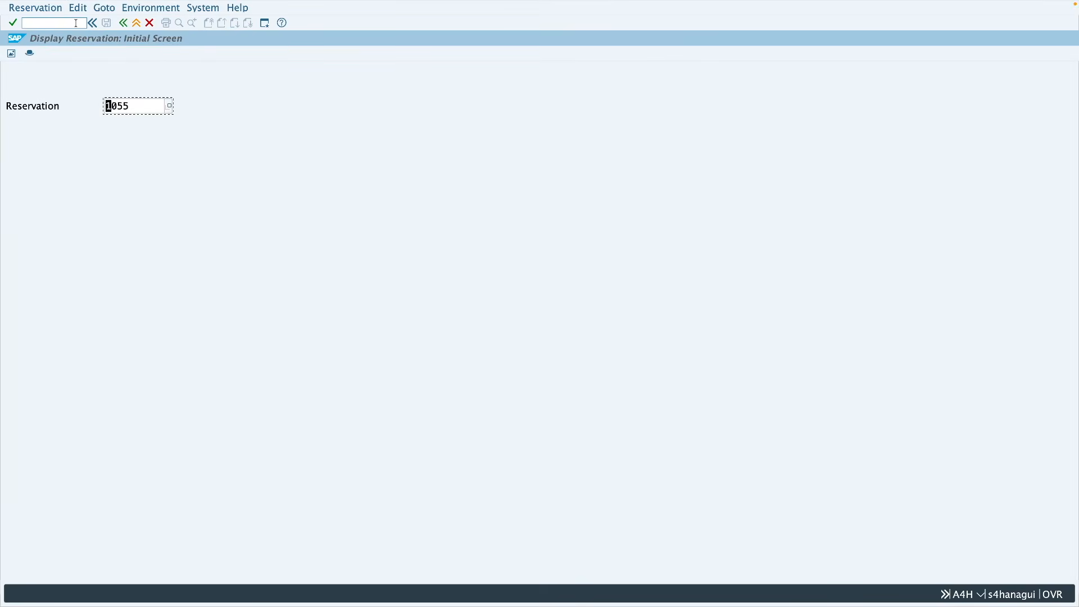
{"action": "key", "text": "Return"}
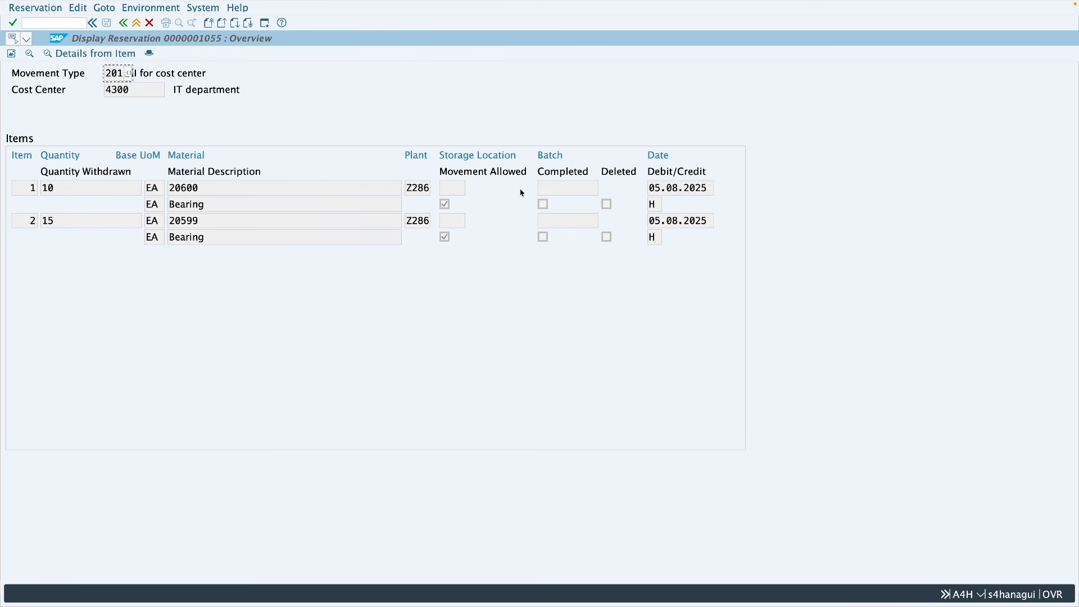
Step: Examine the quantity and quantity withdrawn of the displayed items and open the reservation's header
{"action": "left_click_drag", "start_coordinate": [41, 173], "coordinate": [137, 175]}
{"action": "left_click", "coordinate": [44, 188]}
{"action": "left_click", "coordinate": [149, 52]}
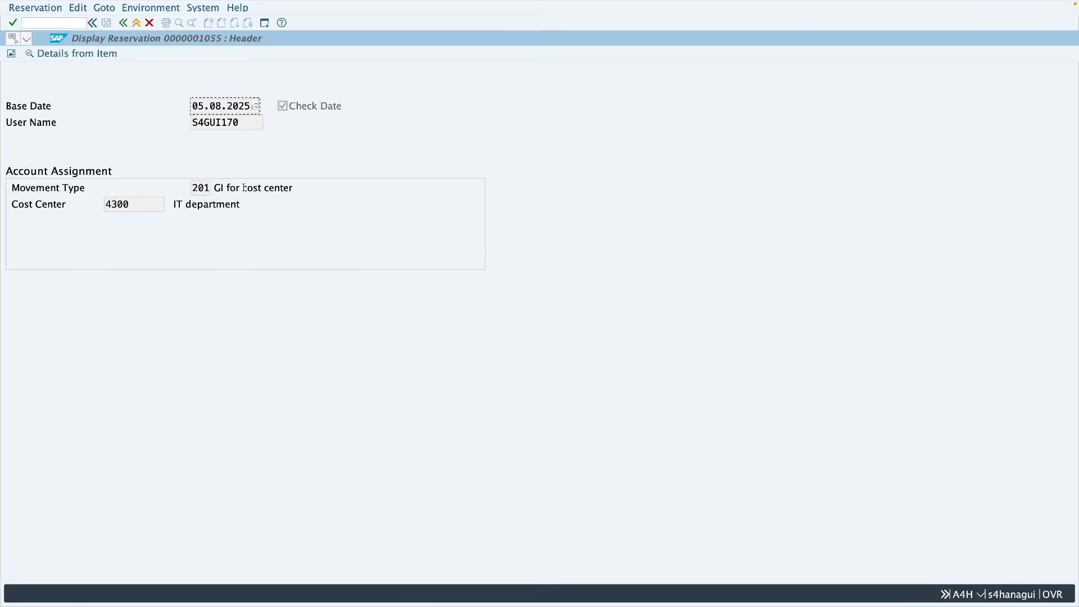
Step: Open the details of item 1 from the displayed reservation's header and return to the item overview
{"action": "left_click", "coordinate": [67, 57]}
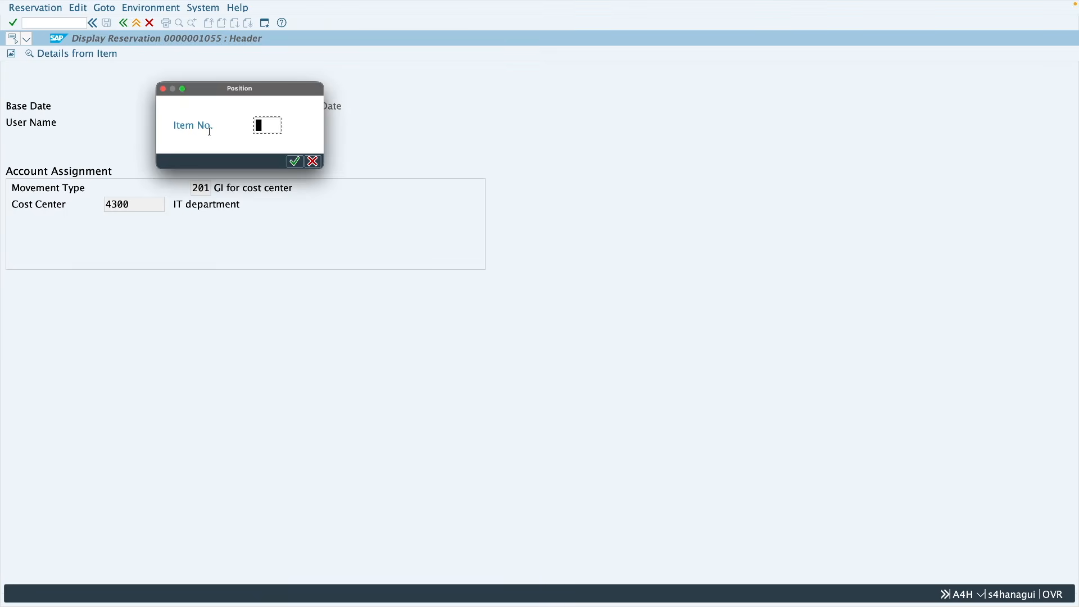
{"action": "type", "text": "1"}
{"action": "key", "text": "Return"}
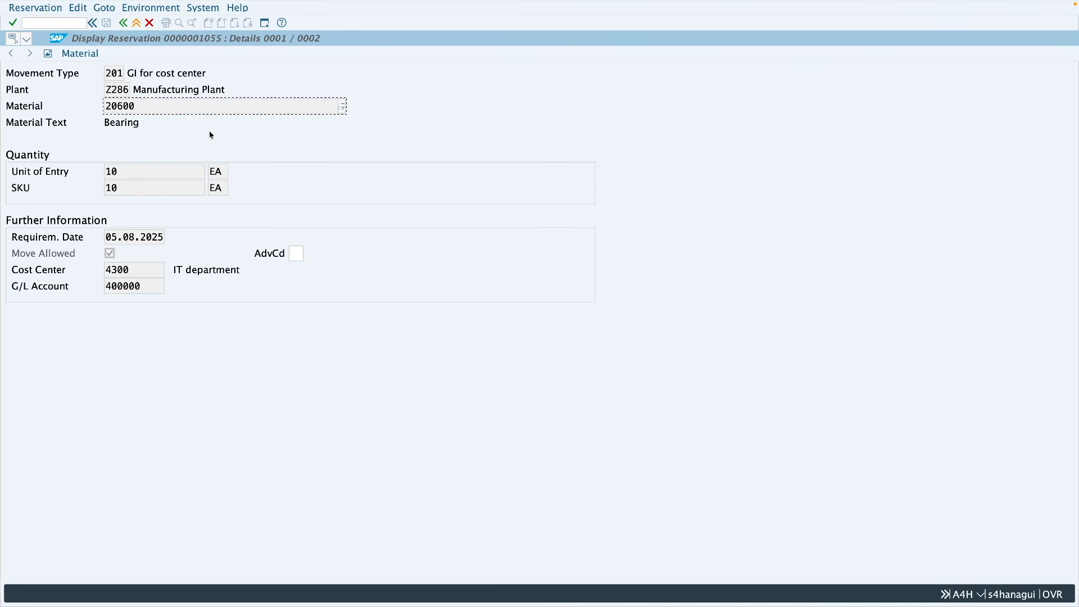
{"action": "left_click", "coordinate": [104, 7]}
{"action": "left_click", "coordinate": [143, 234]}
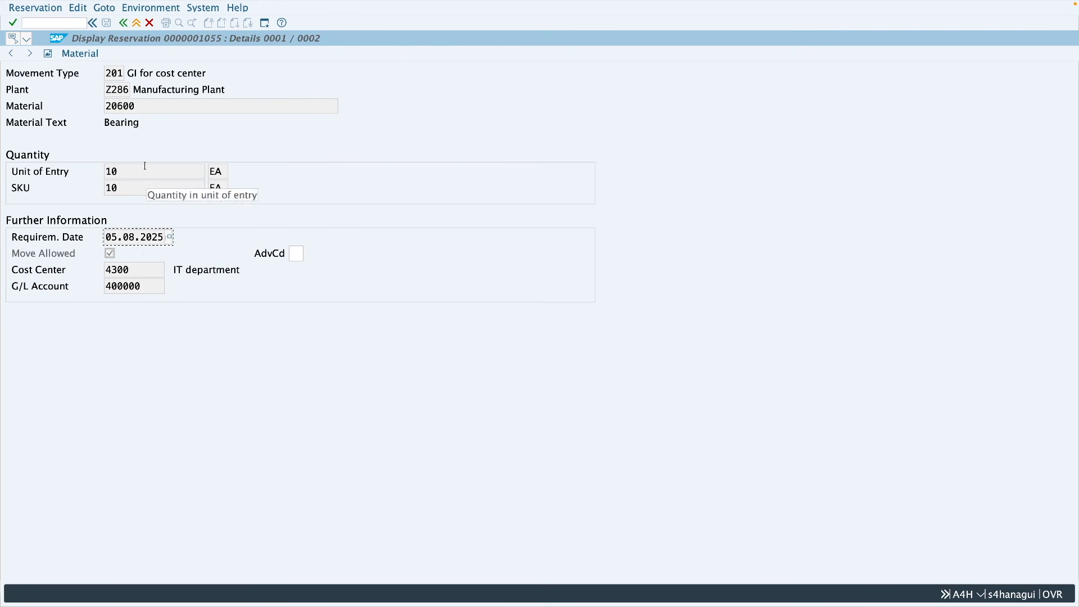
{"action": "left_click", "coordinate": [104, 8]}
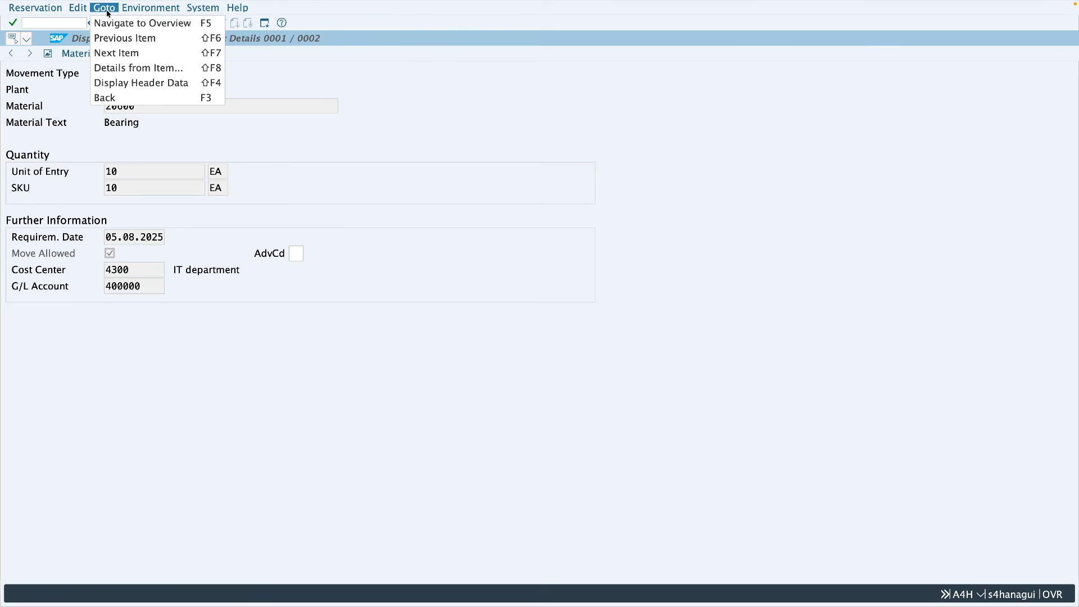
{"action": "left_click", "coordinate": [110, 24]}
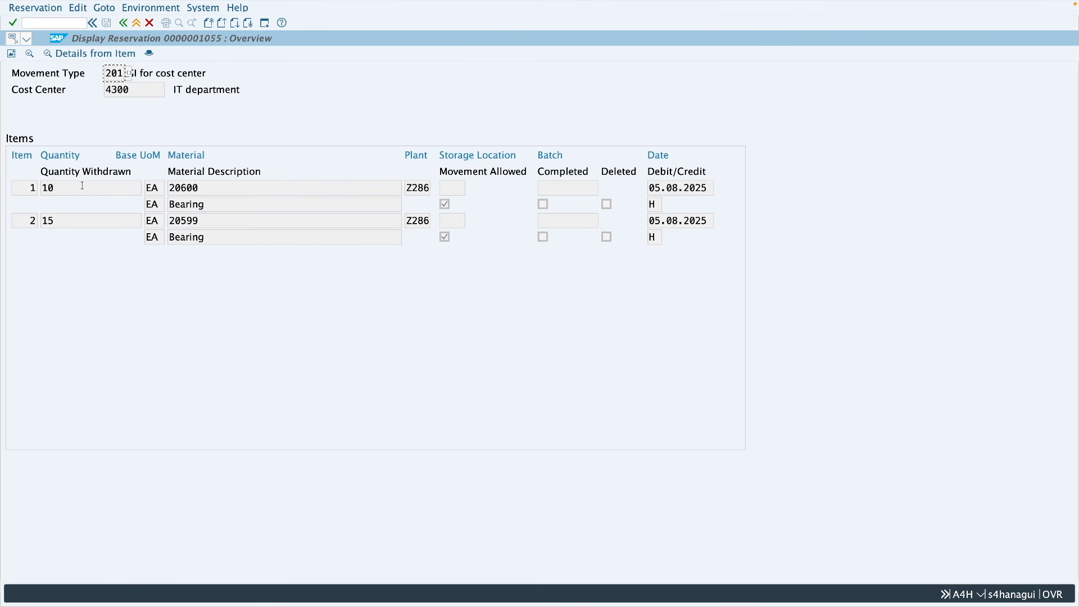
Step: Run stock overview MMBE in a new session for material 20600 in plant Z286
{"action": "double_click", "coordinate": [205, 188]}
{"action": "left_click", "coordinate": [265, 24]}
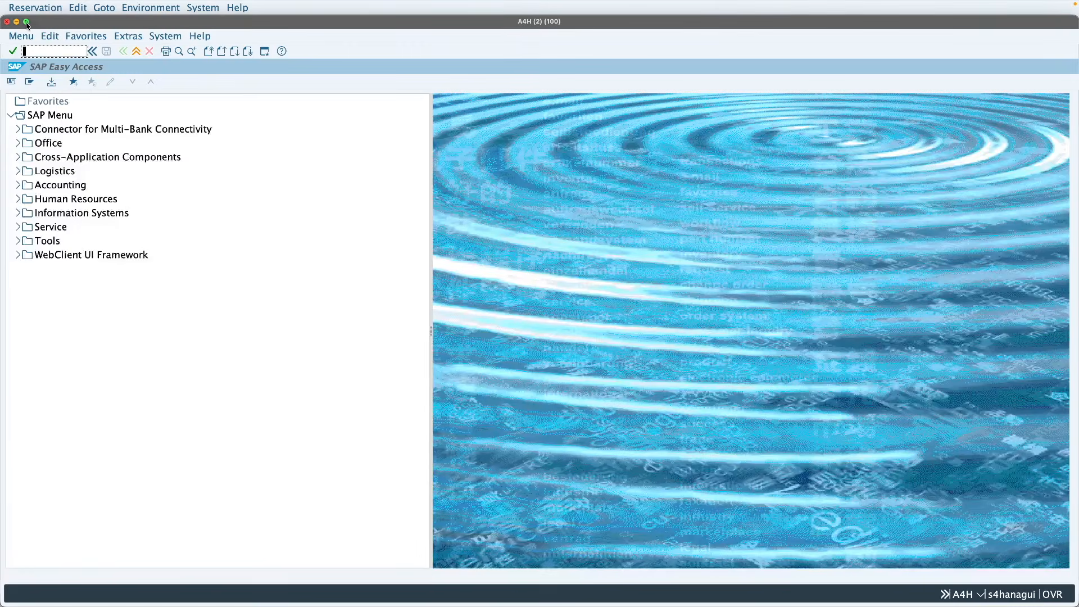
{"action": "left_click", "coordinate": [26, 22]}
{"action": "type", "text": "mmbe"}
{"action": "key", "text": "Return"}
{"action": "type", "text": "20600"}
{"action": "left_click", "coordinate": [218, 107]}
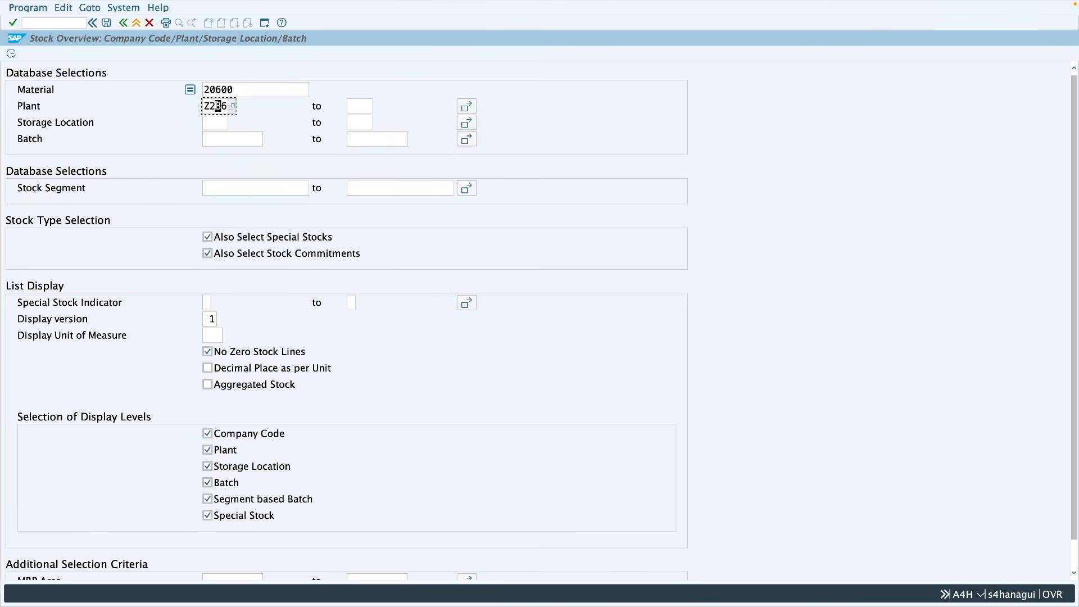
{"action": "left_click", "coordinate": [12, 54]}
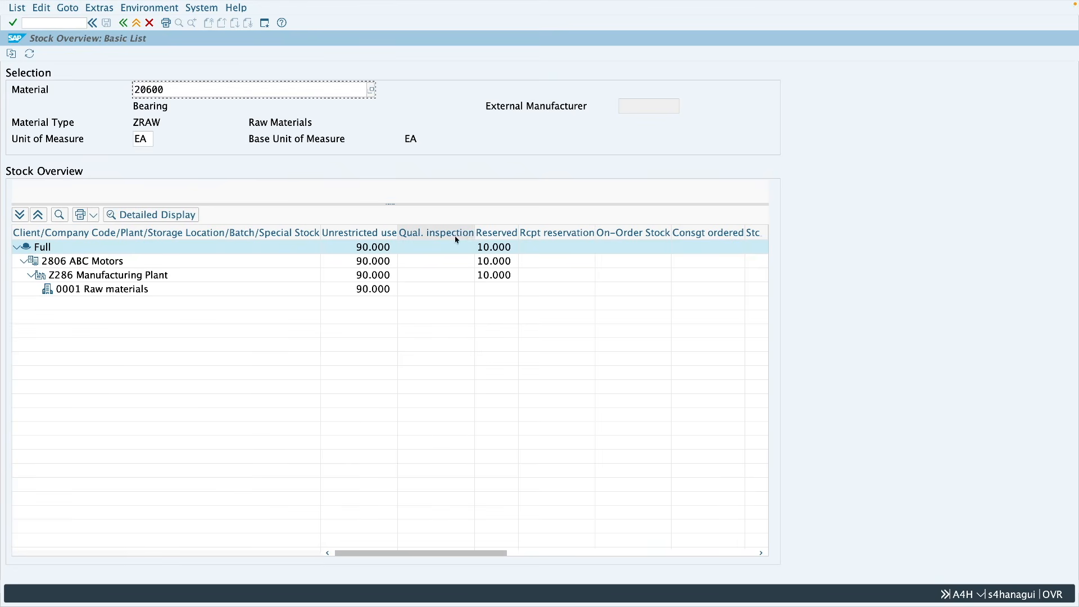
Step: Widen the Reserved column and compare plant Z286's reserved quantity with the unrestricted stock of storage location 0001
{"action": "left_click_drag", "start_coordinate": [518, 234], "coordinate": [539, 233]}
{"action": "left_click", "coordinate": [520, 276]}
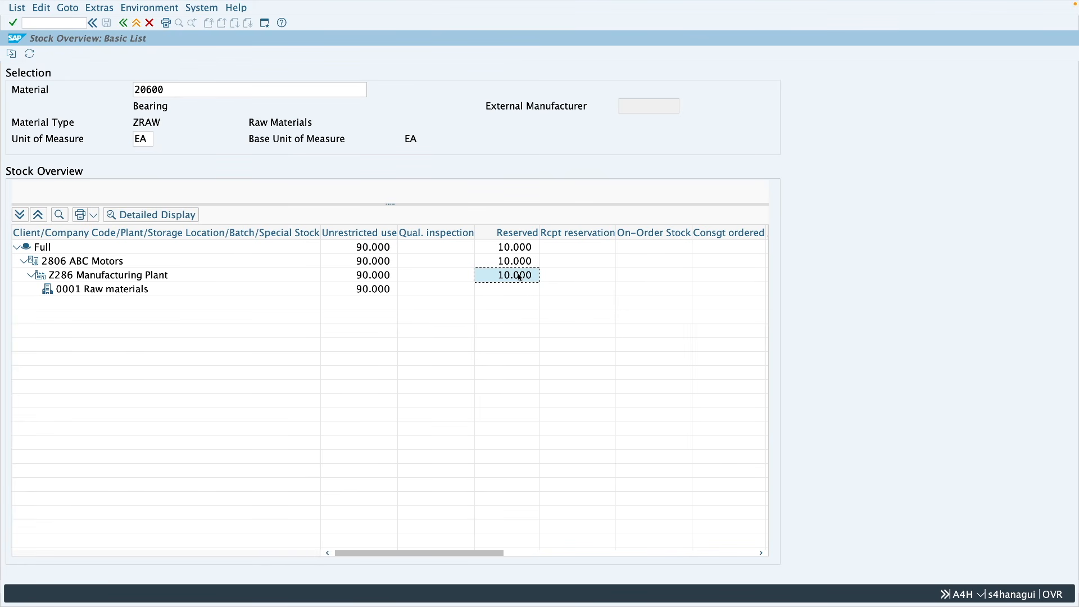
{"action": "left_click", "coordinate": [374, 290]}
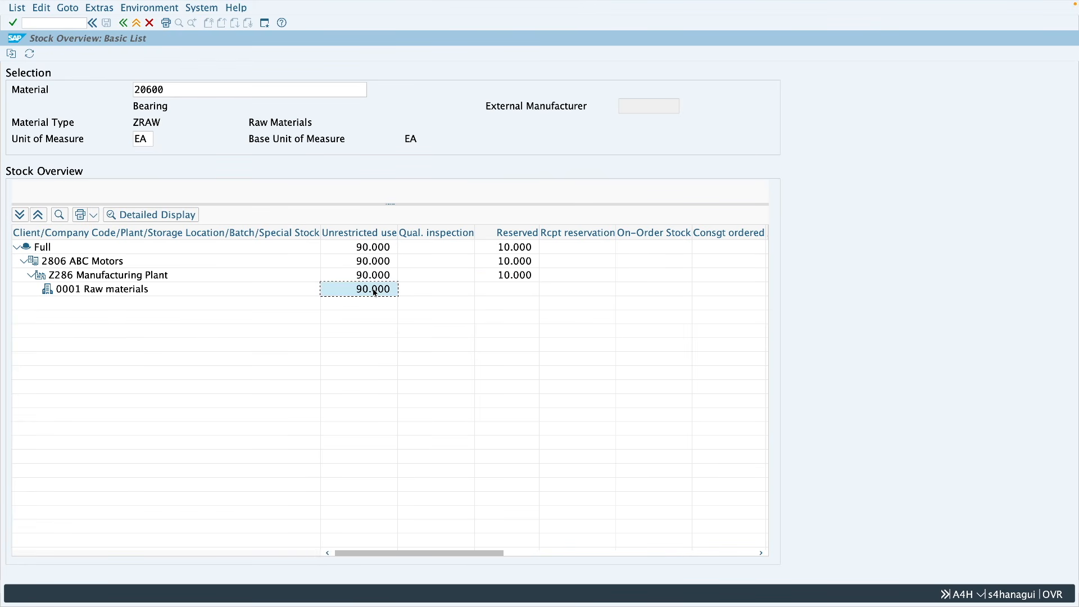
{"action": "left_click", "coordinate": [515, 278]}
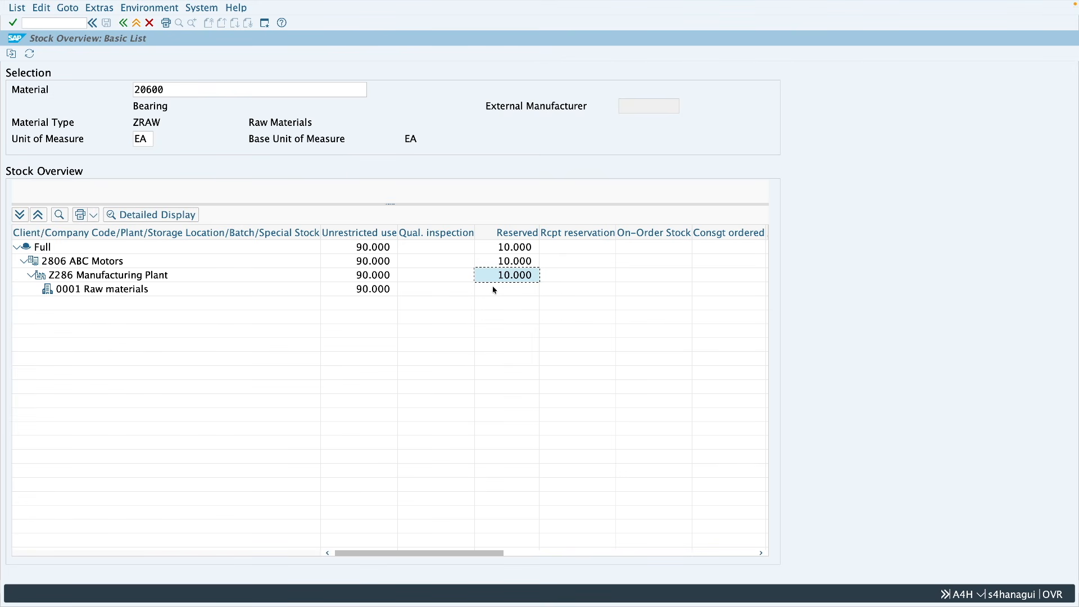
{"action": "left_click", "coordinate": [359, 290]}
{"action": "left_click", "coordinate": [86, 292]}
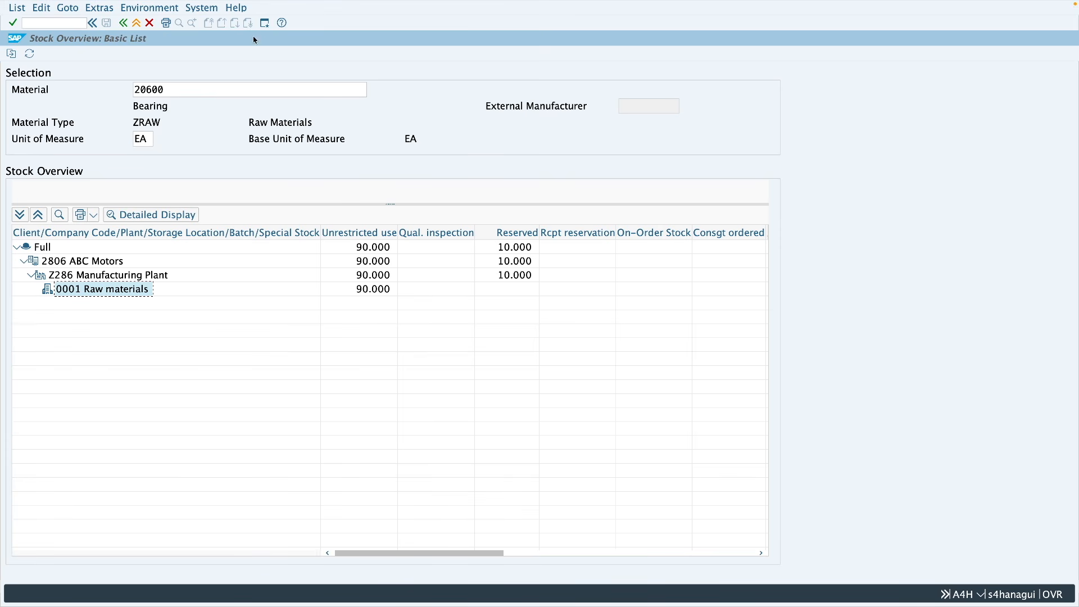
Step: Assign storage location 0001 to item 1 of the reservation with transaction MB22 in a new session and save
{"action": "left_click", "coordinate": [264, 26]}
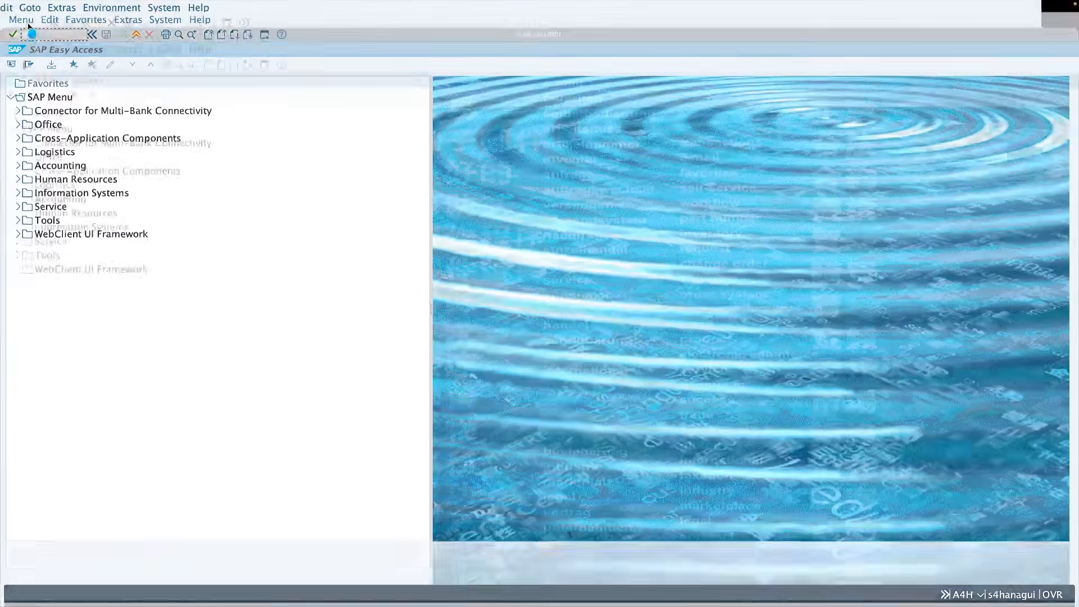
{"action": "type", "text": "mb22"}
{"action": "key", "text": "Return"}
{"action": "key", "text": "Return"}
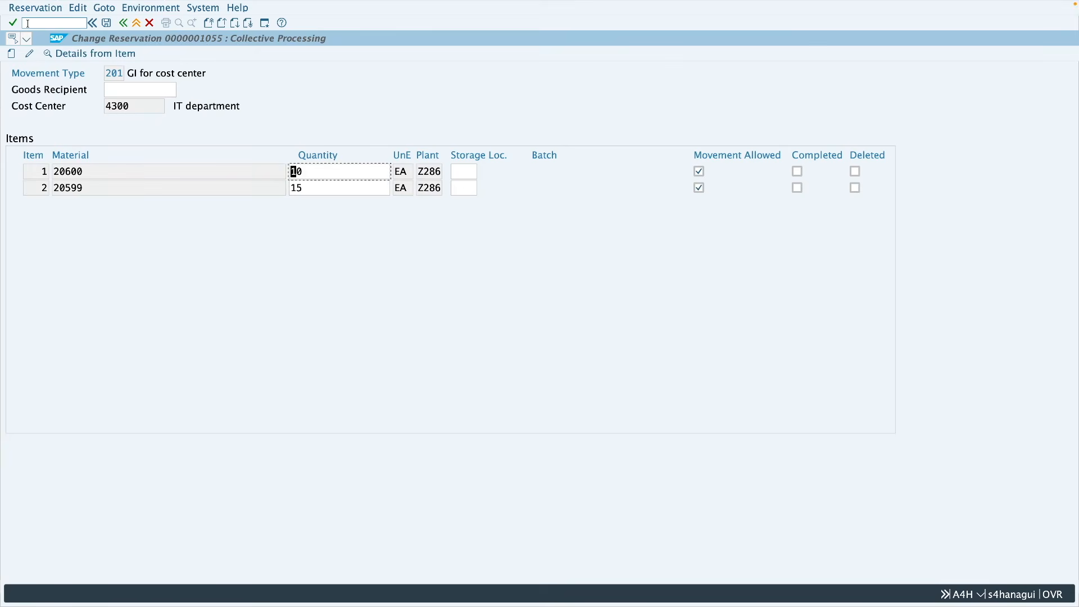
{"action": "left_click", "coordinate": [466, 172]}
{"action": "type", "text": "0001"}
{"action": "key", "text": "shift+Tab"}
{"action": "left_click", "coordinate": [106, 23]}
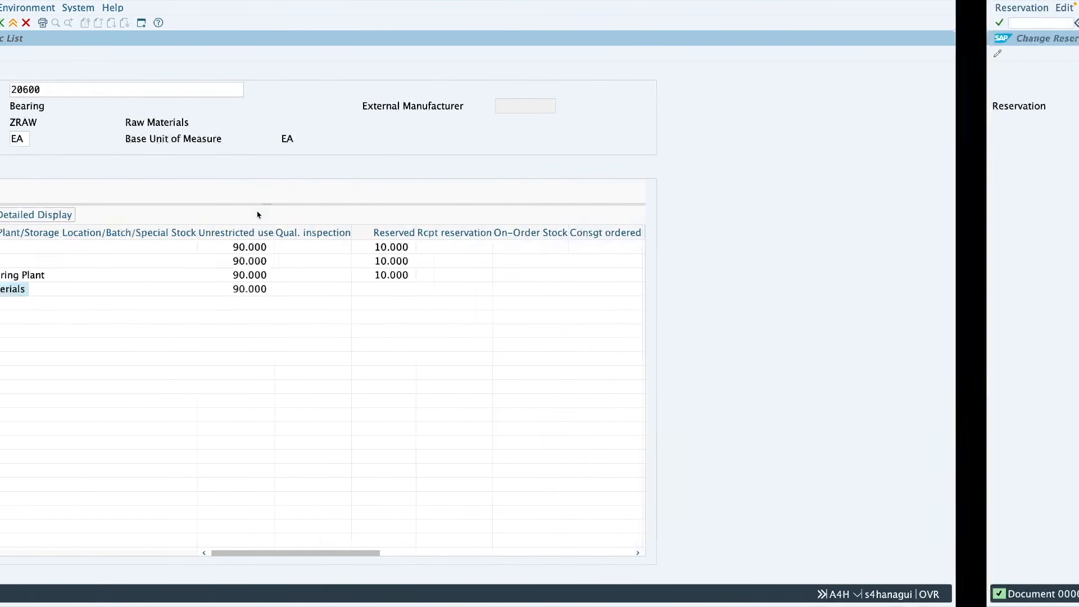
Step: Refresh the stock overview of material 20600 and examine the reserved quantity at storage location, plant, company code and client level
{"action": "left_click", "coordinate": [33, 55]}
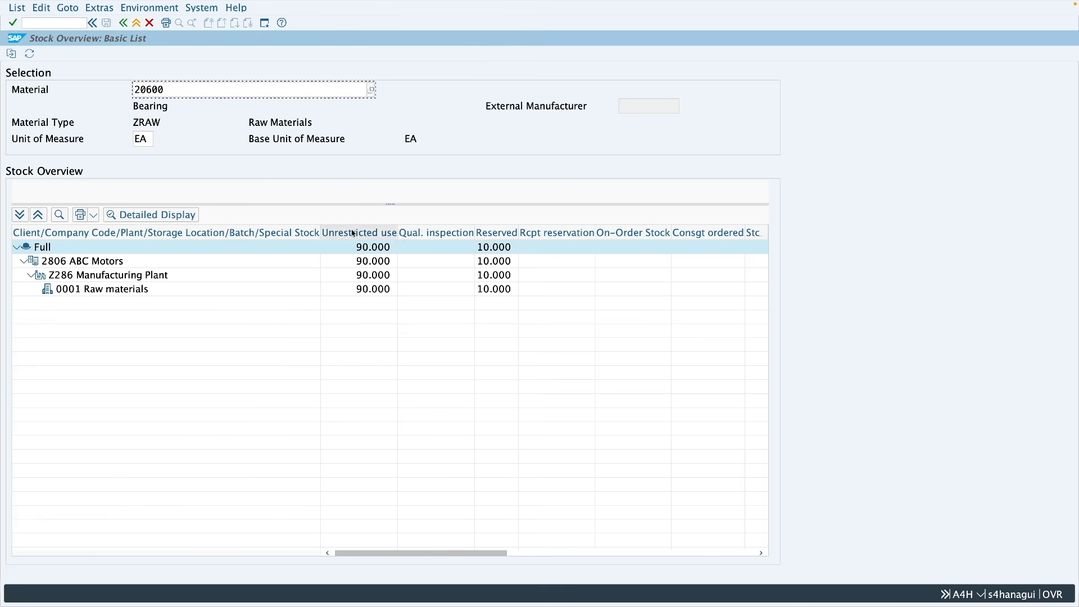
{"action": "left_click", "coordinate": [484, 290]}
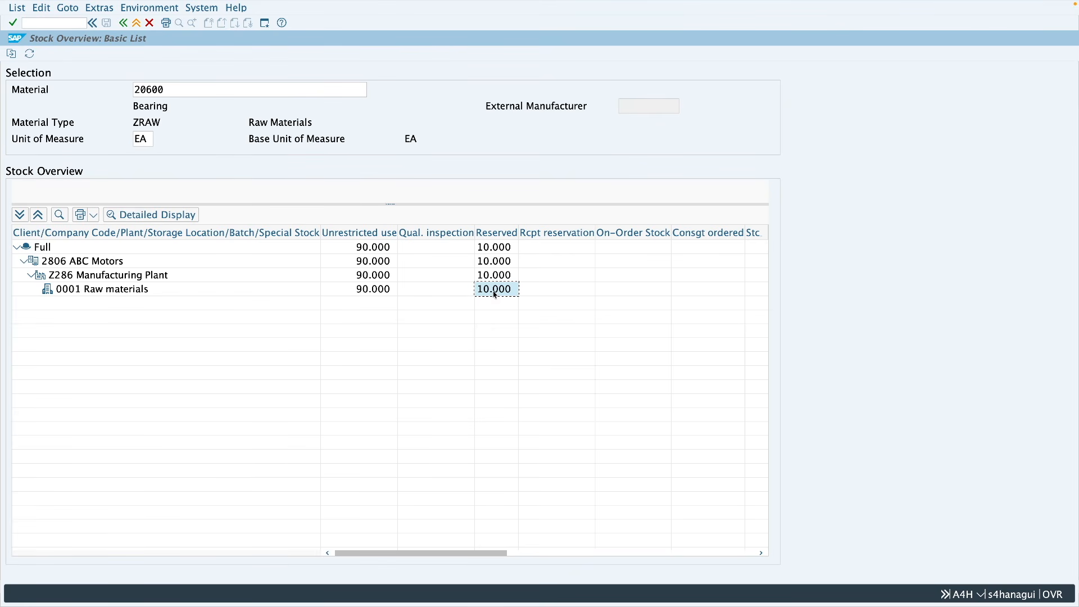
{"action": "left_click", "coordinate": [61, 292]}
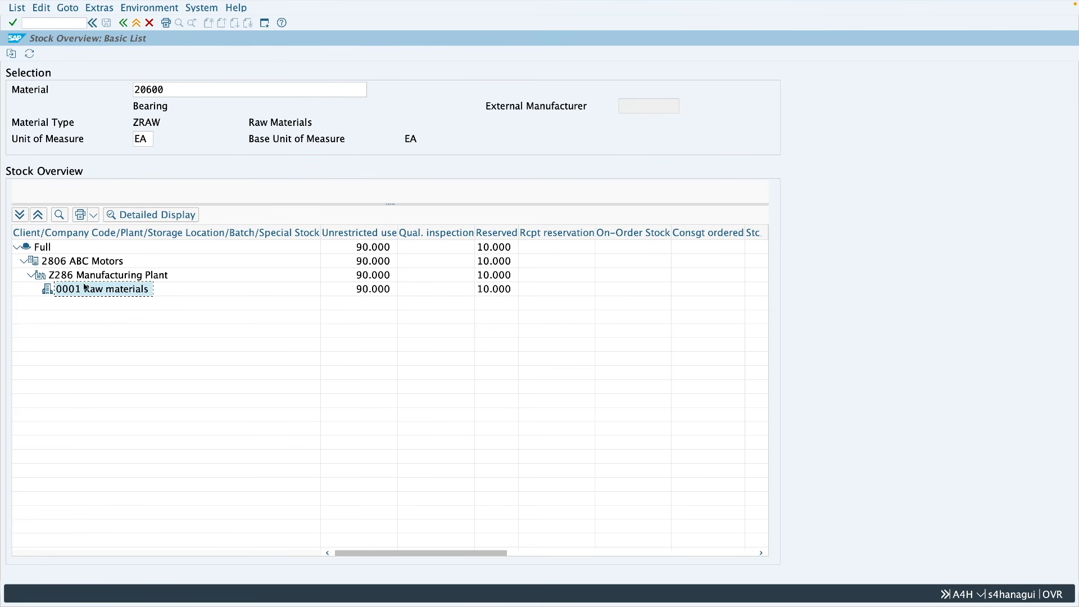
{"action": "left_click", "coordinate": [66, 277]}
{"action": "left_click", "coordinate": [65, 267]}
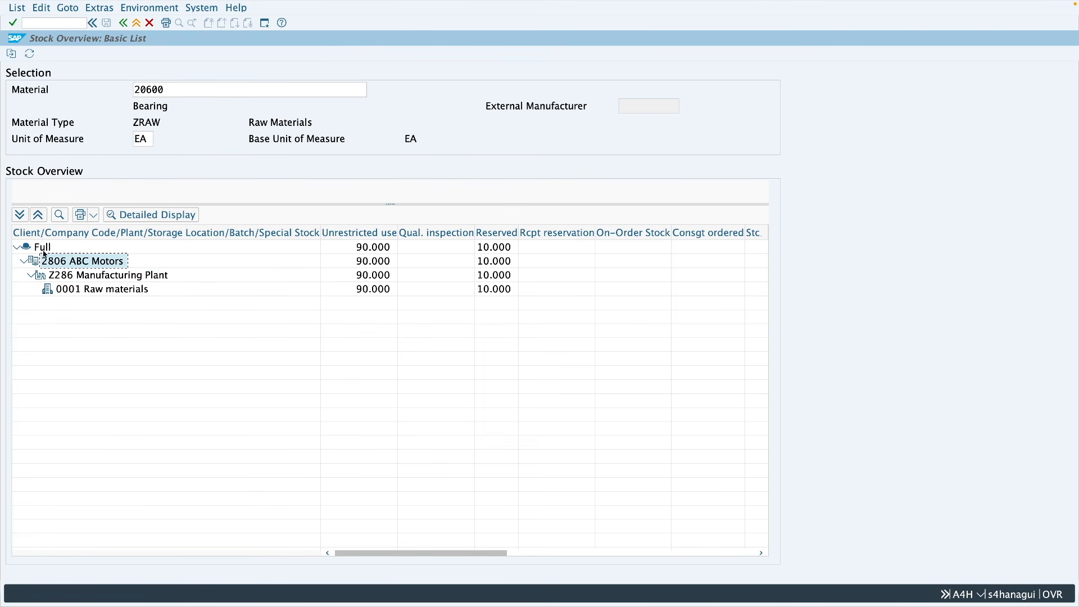
{"action": "left_click", "coordinate": [43, 248]}
{"action": "left_click", "coordinate": [496, 291]}
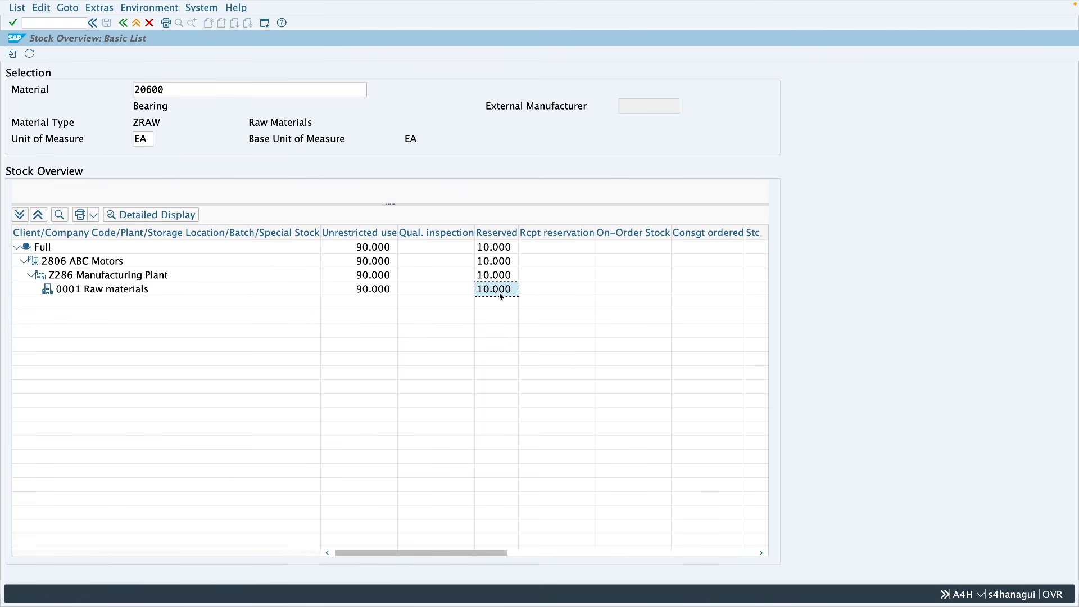
{"action": "left_click", "coordinate": [497, 276]}
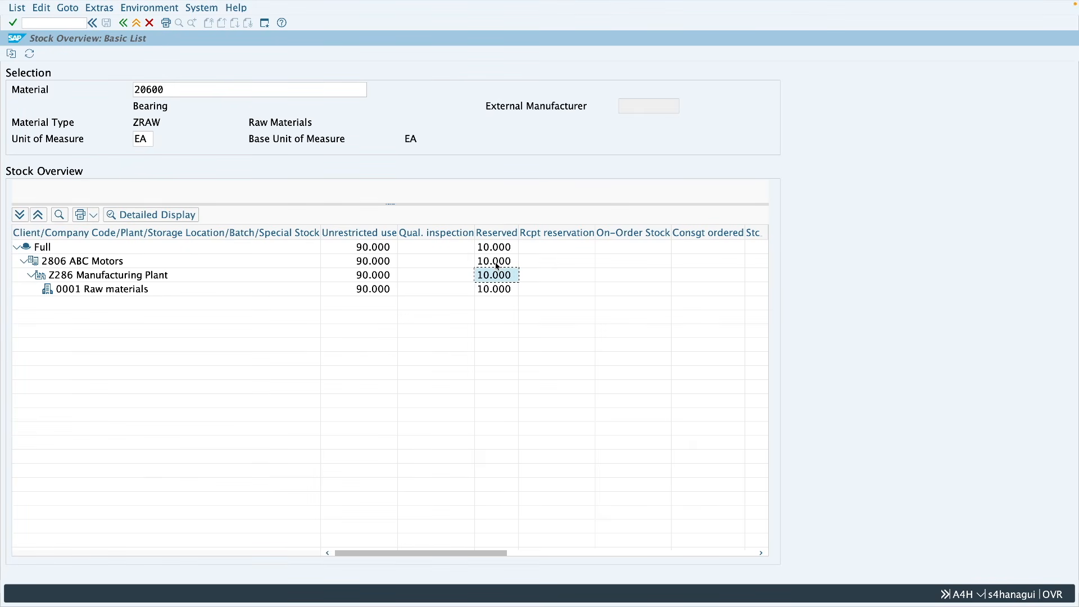
{"action": "left_click", "coordinate": [496, 262]}
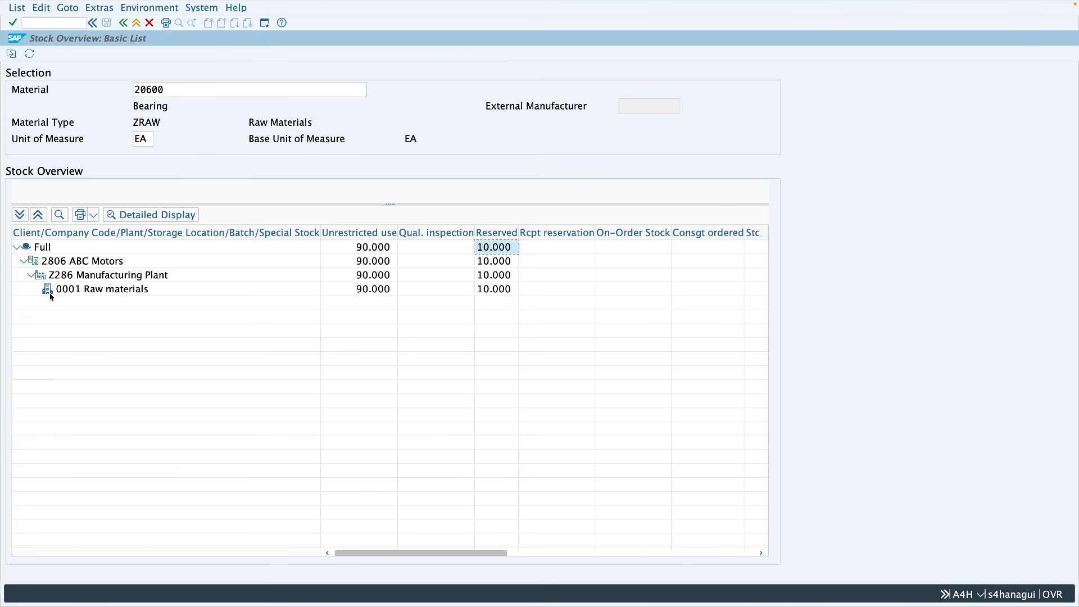
{"action": "left_click", "coordinate": [488, 290]}
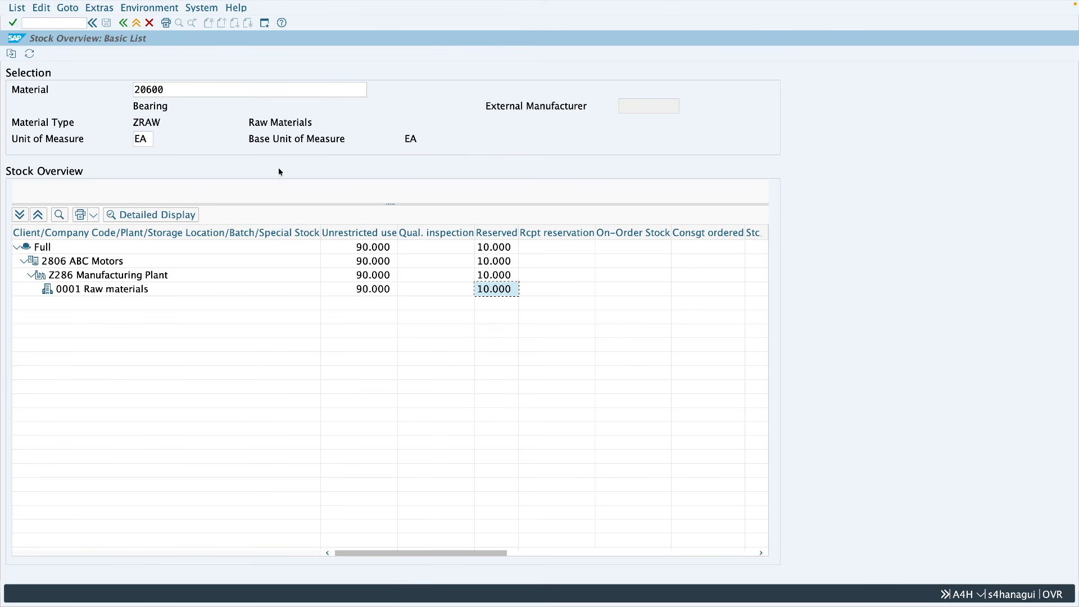
Step: Start MIGO in a new session and set it to A07 Goods Issue with reference R09 Reservation
{"action": "left_click", "coordinate": [265, 23]}
{"action": "type", "text": "migo"}
{"action": "key", "text": "Return"}
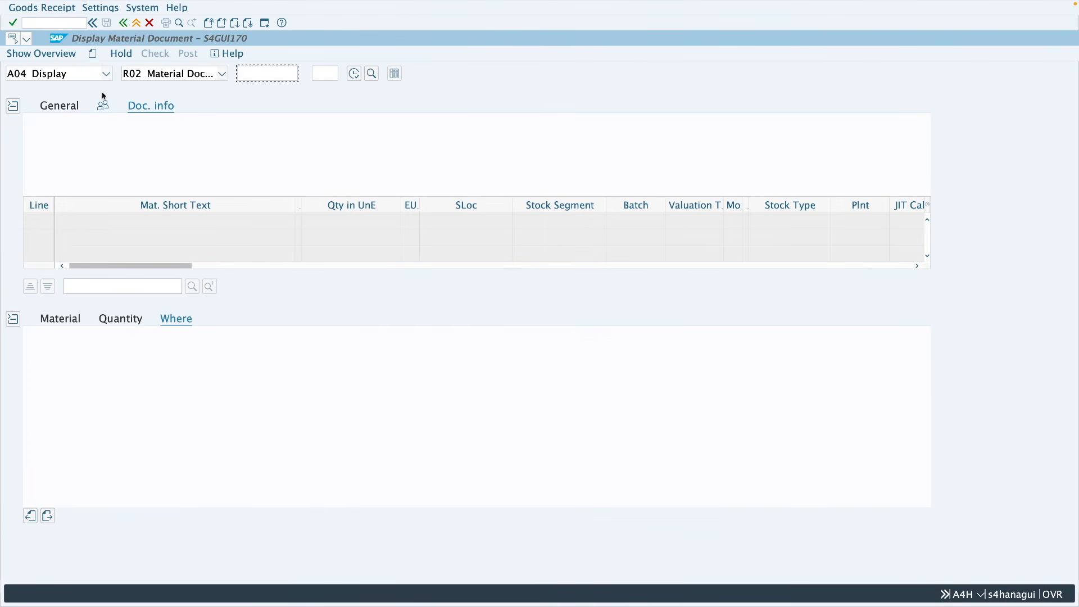
{"action": "left_click", "coordinate": [76, 79]}
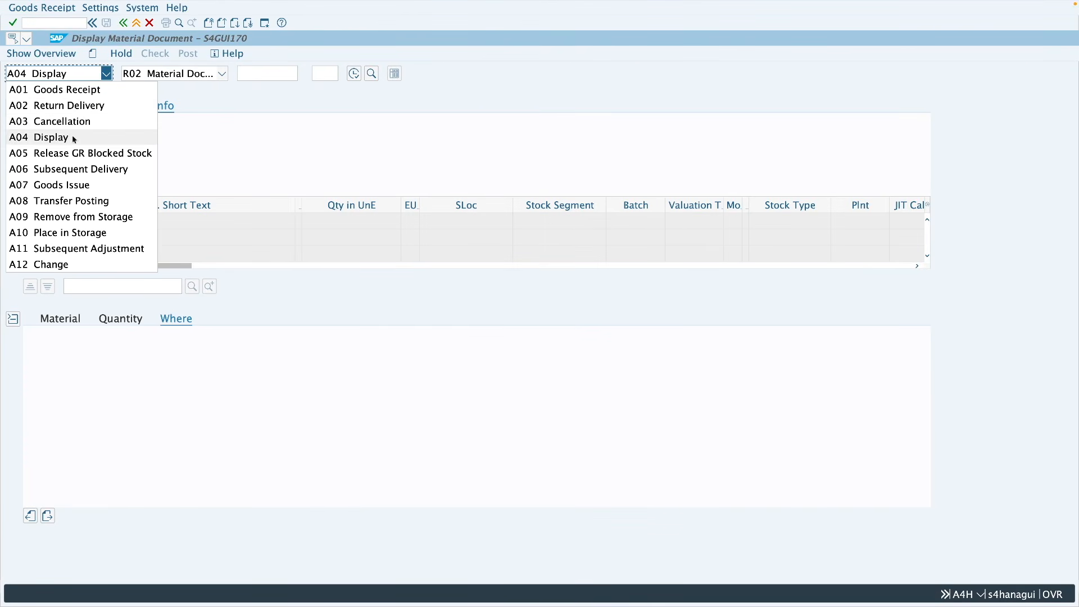
{"action": "left_click", "coordinate": [62, 185]}
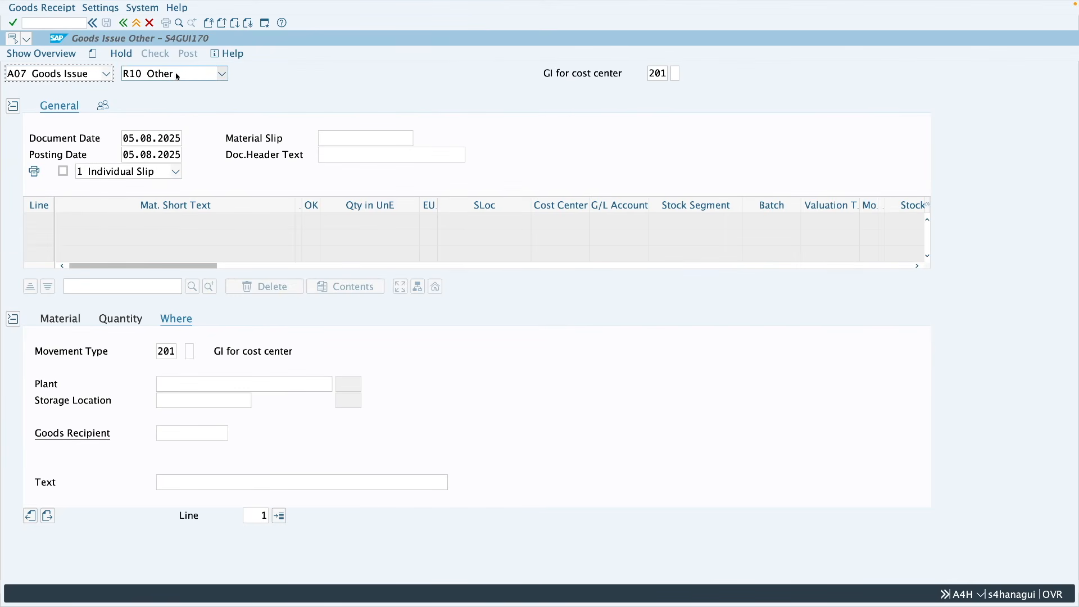
{"action": "left_click", "coordinate": [222, 73]}
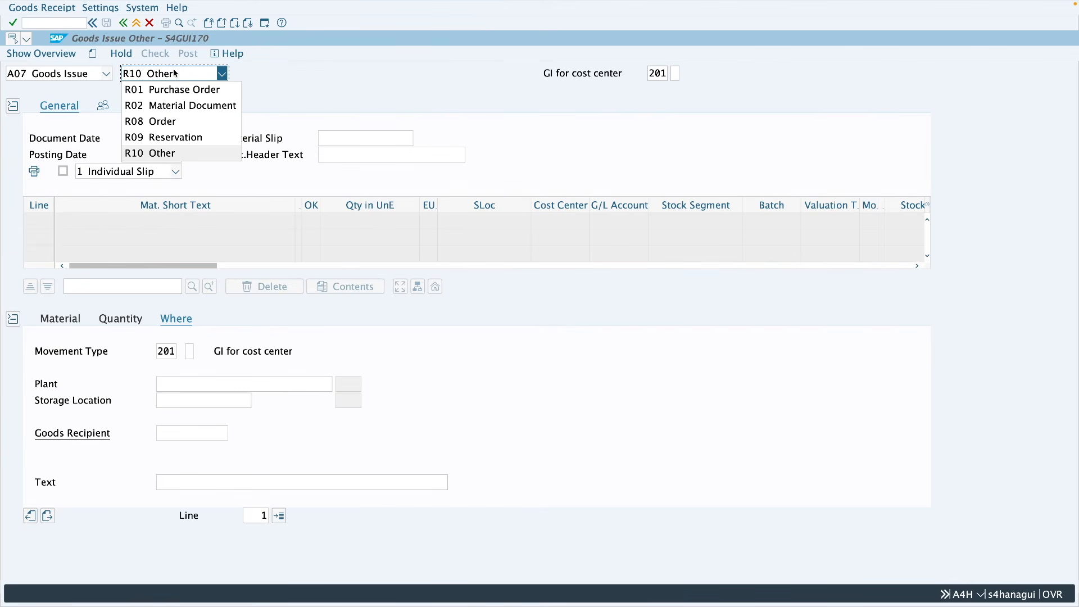
{"action": "left_click", "coordinate": [178, 140]}
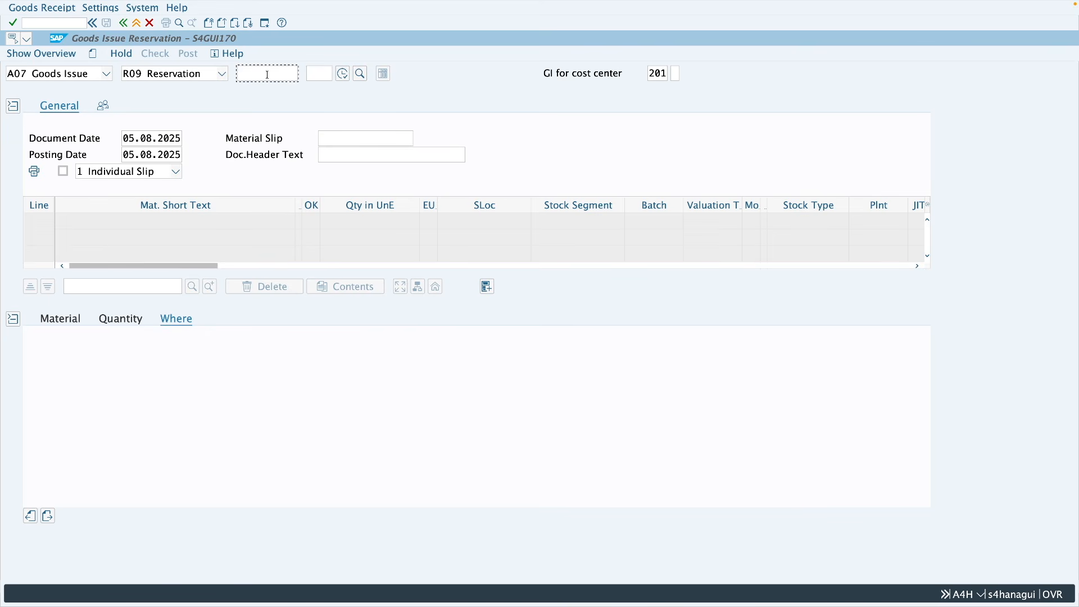
Step: Load item 1 of reservation 1055 into the goods issue
{"action": "type", "text": "1055"}
{"action": "left_click", "coordinate": [321, 74]}
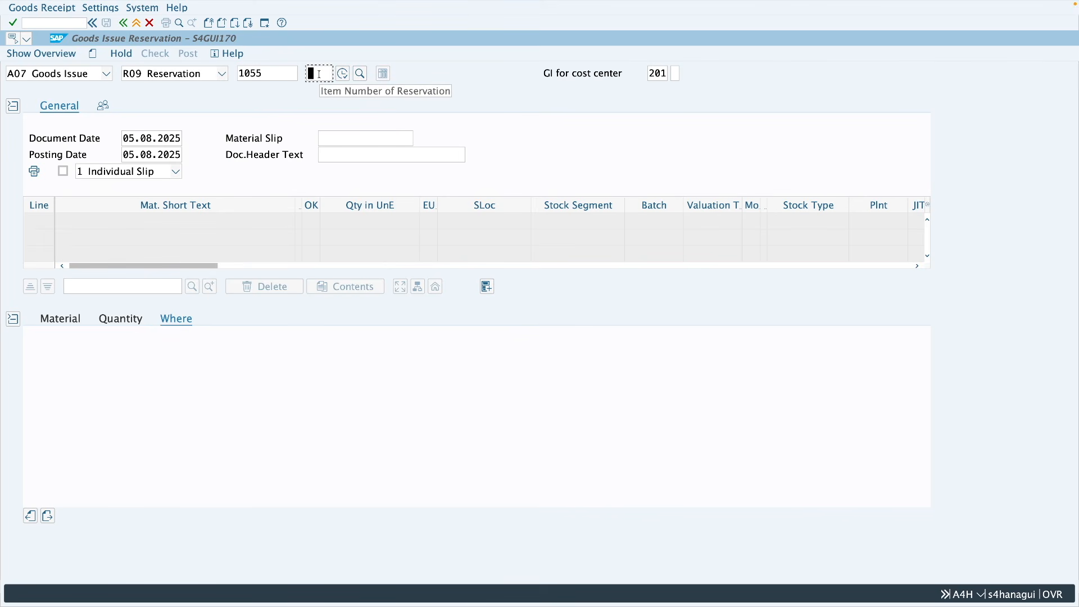
{"action": "type", "text": "1"}
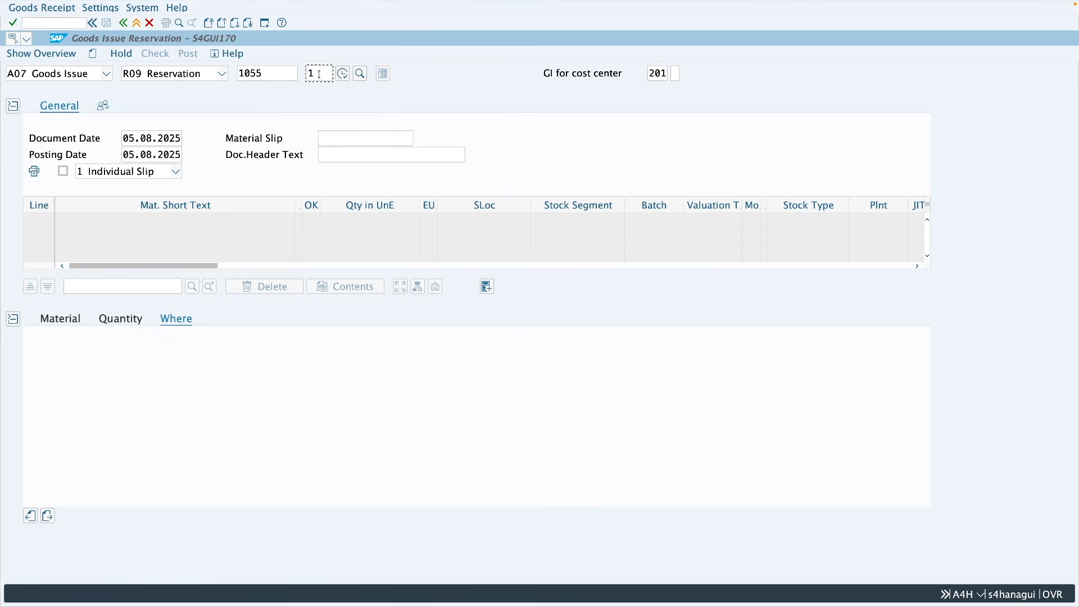
{"action": "key", "text": "Return"}
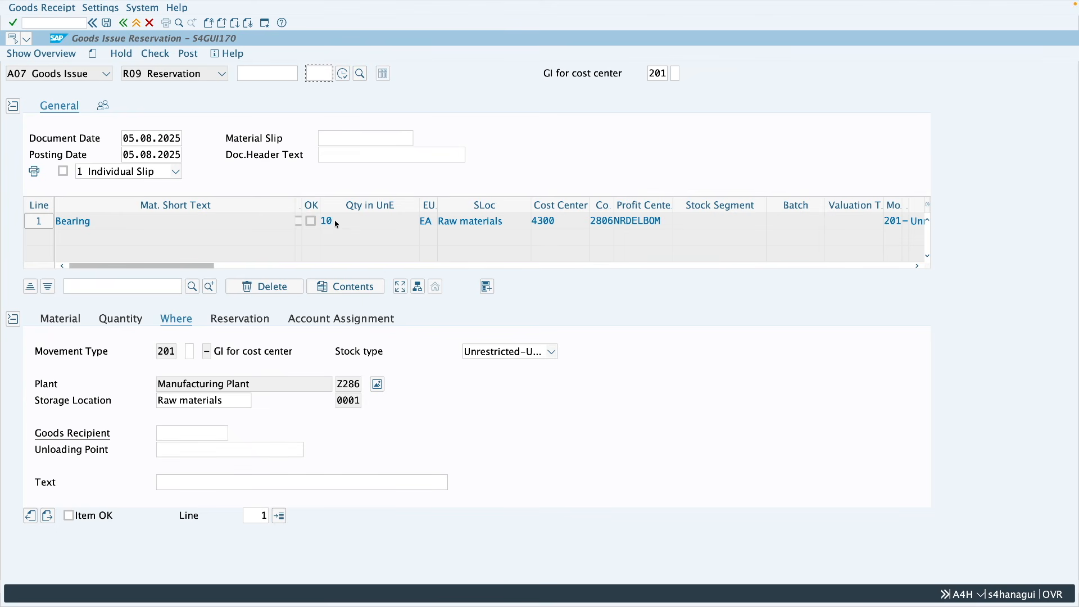
Step: Examine the goods issue item's quantity, movement type, plant, storage location and reservation details
{"action": "left_click", "coordinate": [186, 322]}
{"action": "left_click", "coordinate": [121, 325]}
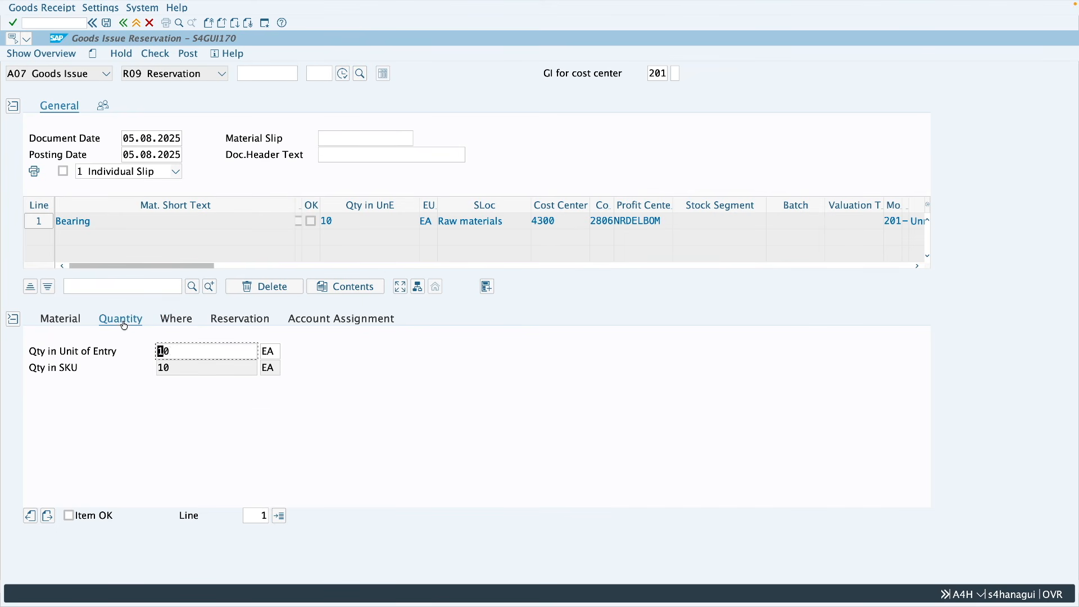
{"action": "left_click", "coordinate": [174, 351]}
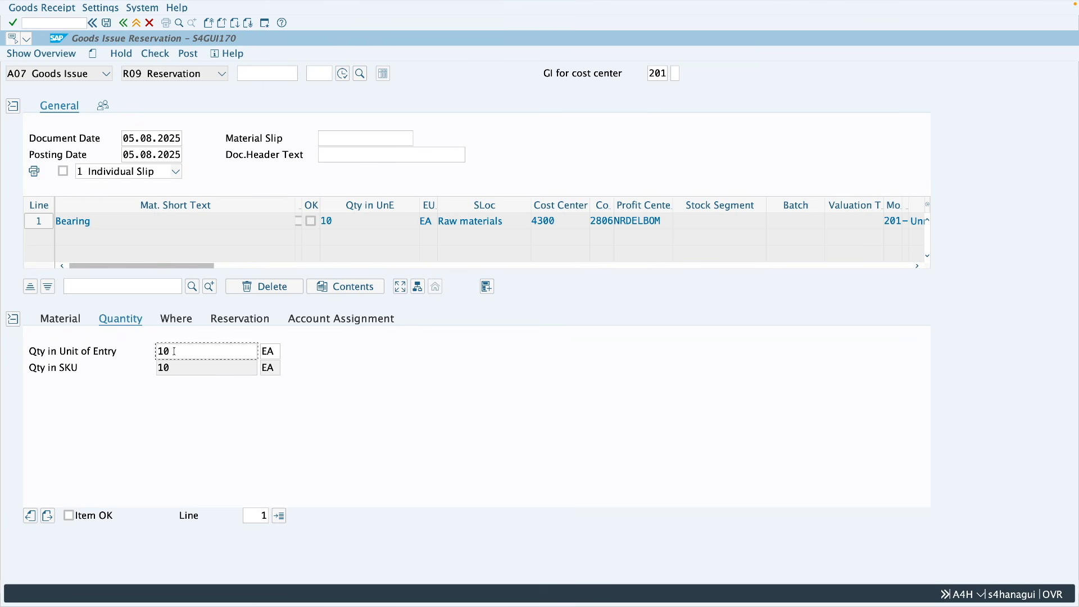
{"action": "left_click", "coordinate": [180, 323]}
{"action": "left_click", "coordinate": [172, 353]}
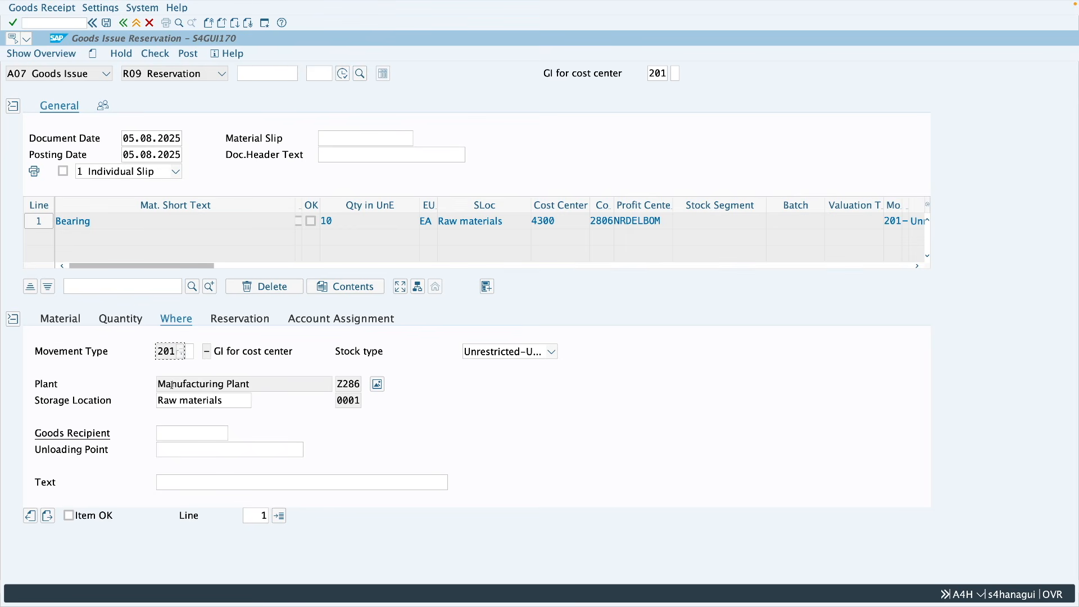
{"action": "left_click", "coordinate": [222, 400]}
{"action": "left_click", "coordinate": [252, 322]}
{"action": "double_click", "coordinate": [142, 351]}
{"action": "key", "text": "Tab"}
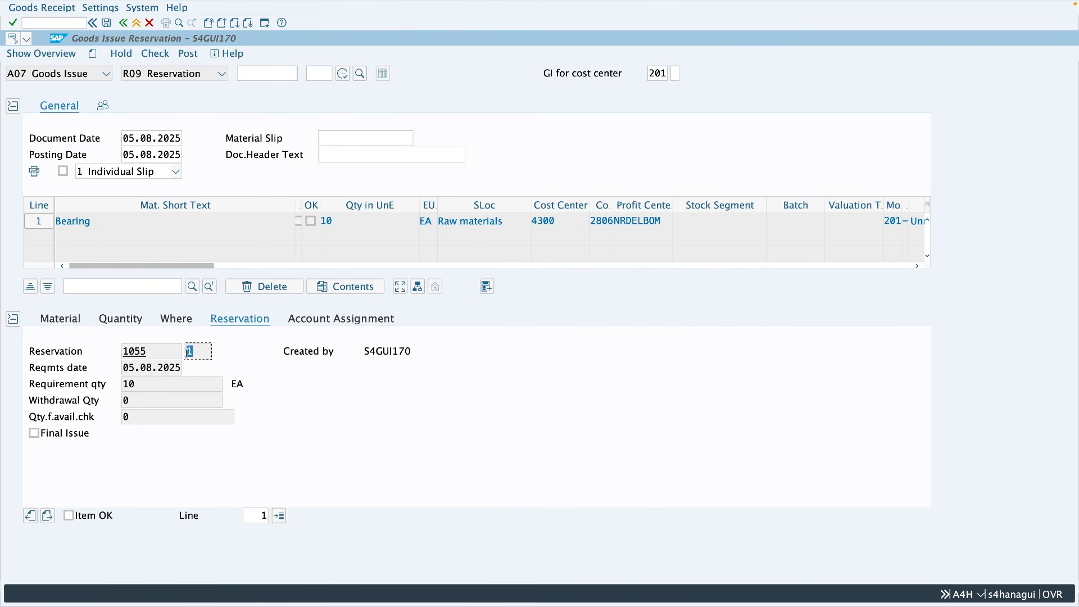
Step: Examine the goods issue item's requirement date, requirement and withdrawal quantities, and its cost center assignment
{"action": "left_click_drag", "start_coordinate": [126, 370], "coordinate": [183, 370]}
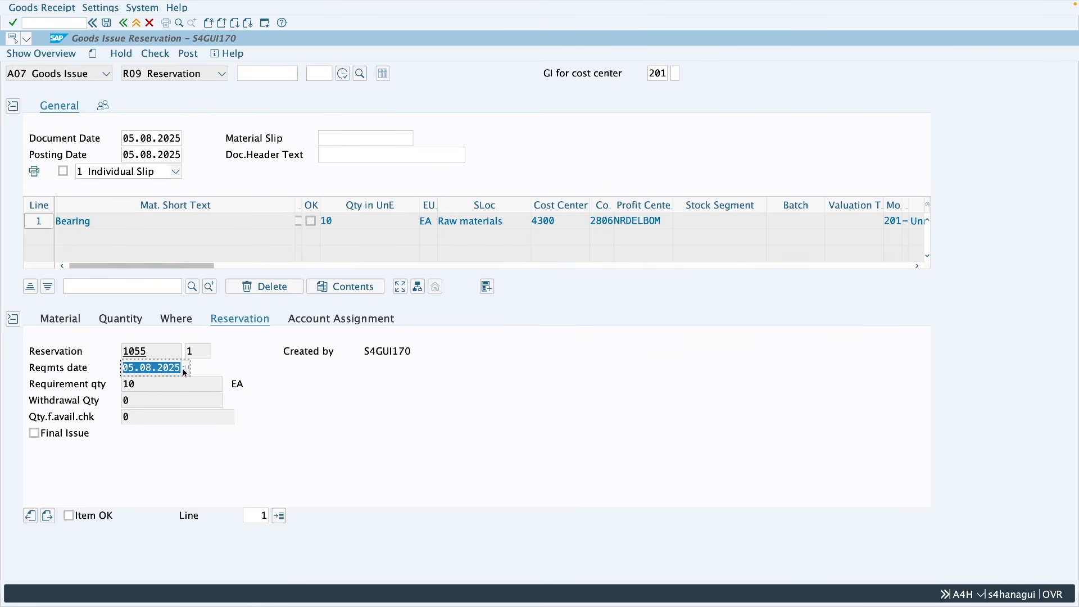
{"action": "key", "text": "Tab"}
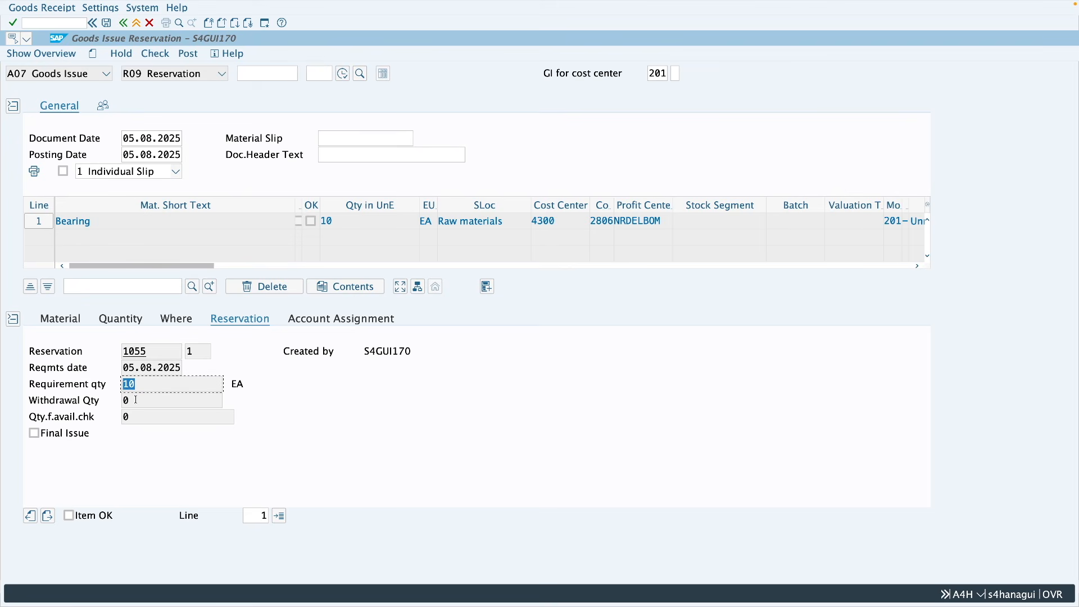
{"action": "key", "text": "Tab"}
{"action": "left_click", "coordinate": [227, 325]}
{"action": "left_click", "coordinate": [334, 325]}
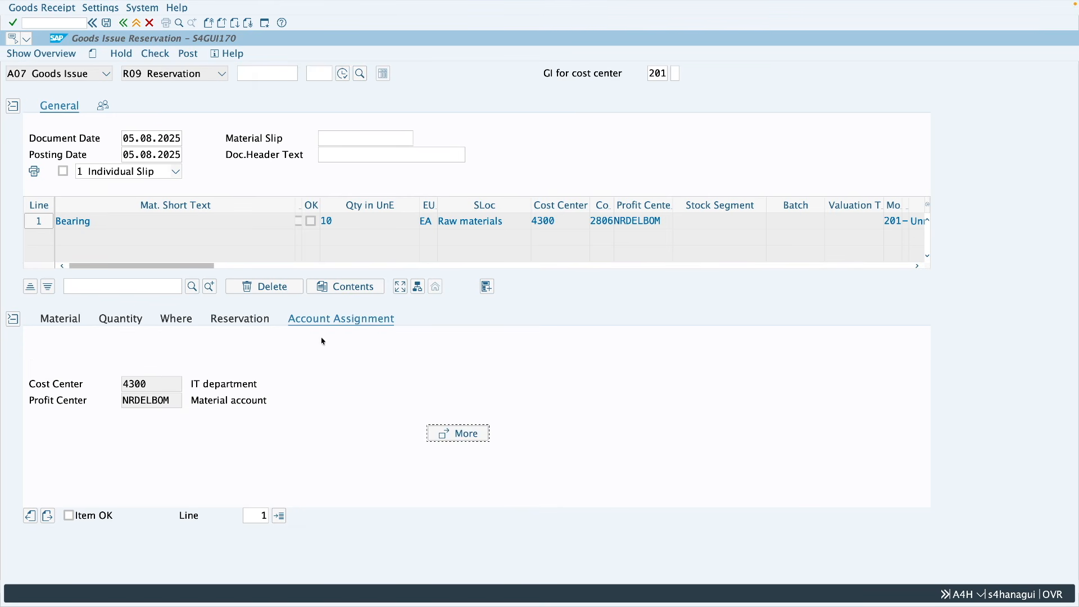
{"action": "left_click", "coordinate": [156, 383]}
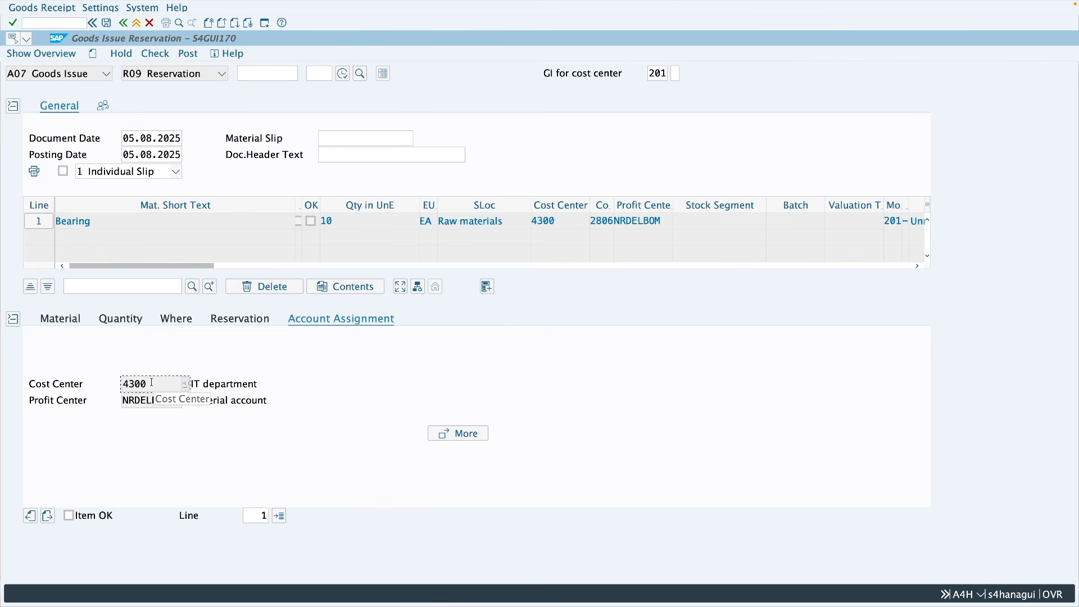
Step: Set the item's quantity in unit of entry to 5 EA, mark it Item OK, and post the goods issue
{"action": "left_click", "coordinate": [135, 321]}
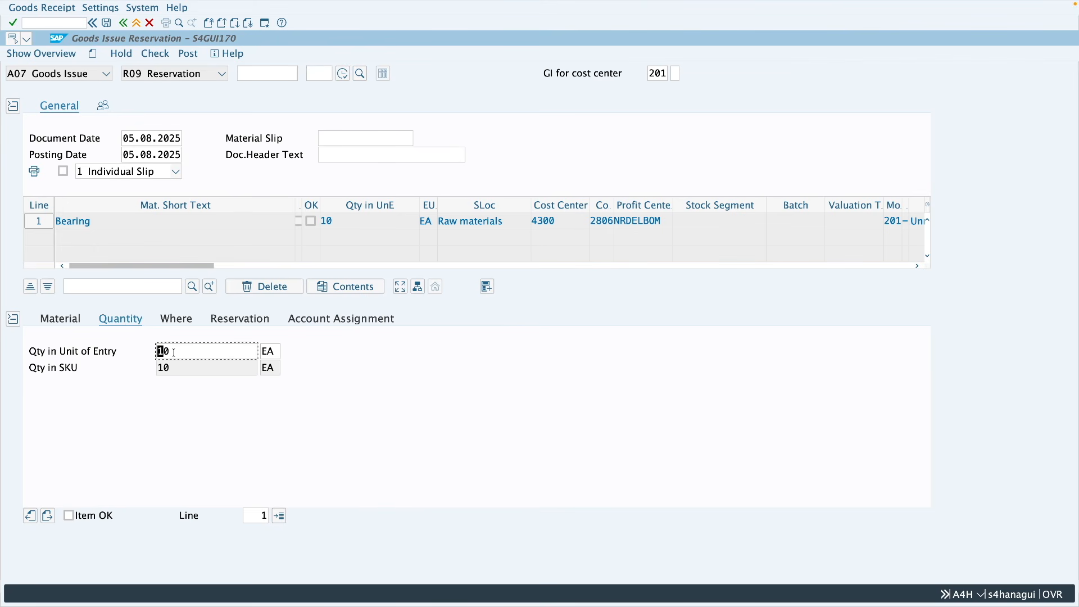
{"action": "left_click_drag", "start_coordinate": [175, 352], "coordinate": [158, 351]}
{"action": "type", "text": "5"}
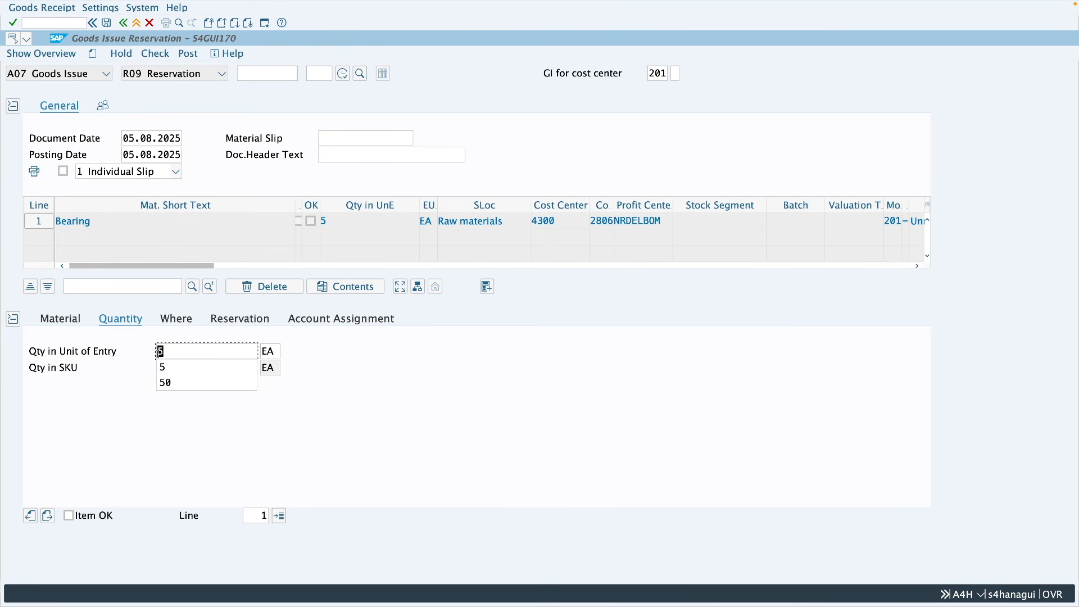
{"action": "left_click", "coordinate": [98, 512]}
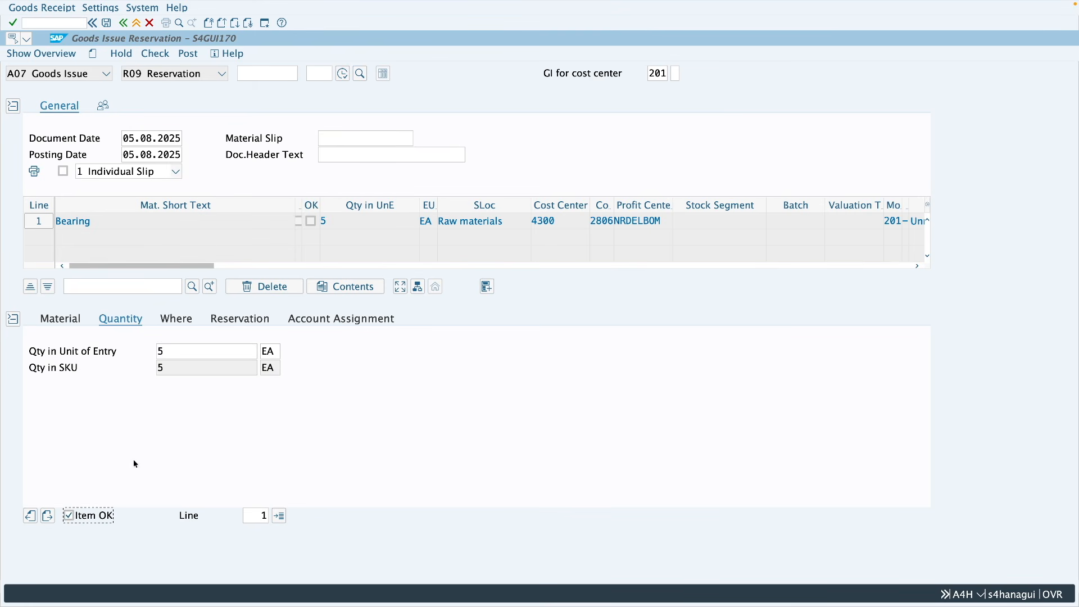
{"action": "left_click", "coordinate": [189, 56]}
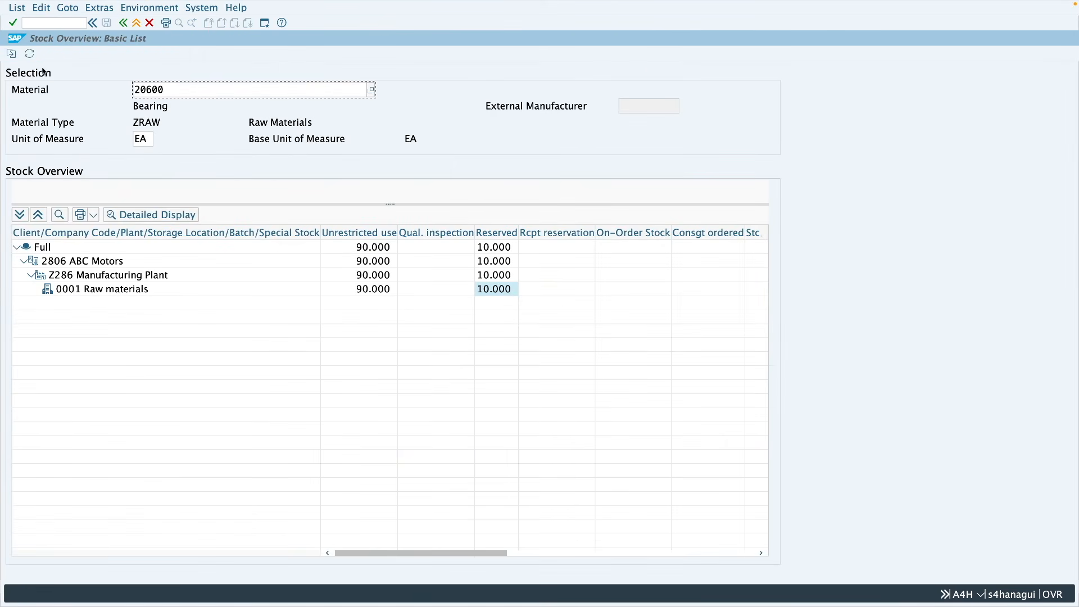
Step: Refresh the stock overview of material 20600 and examine the reserved and unrestricted stock at storage location 0001
{"action": "left_click", "coordinate": [30, 54]}
{"action": "left_click", "coordinate": [495, 289]}
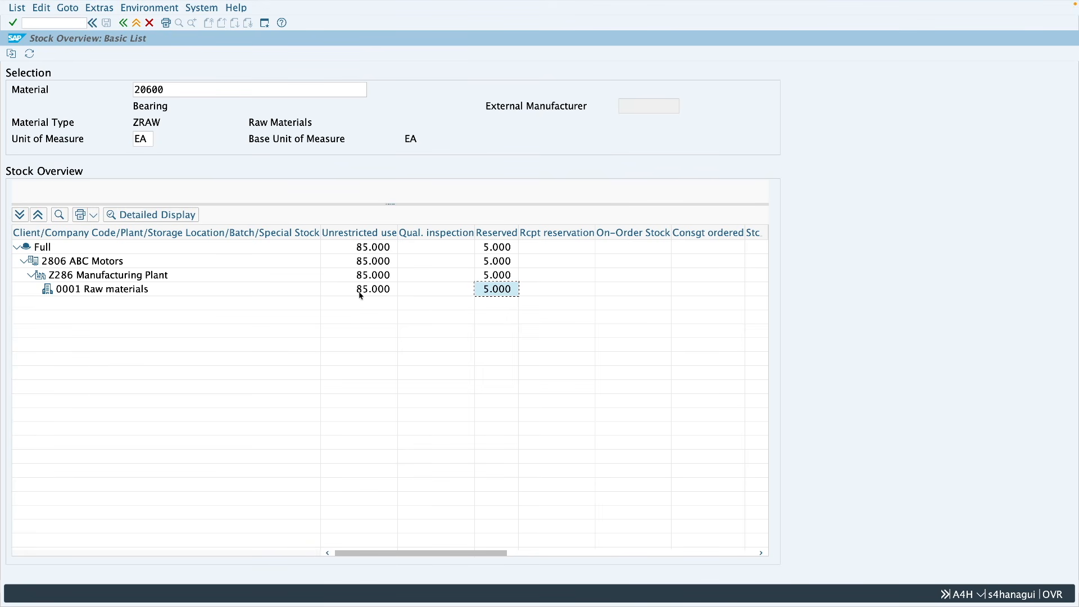
{"action": "left_click", "coordinate": [380, 294]}
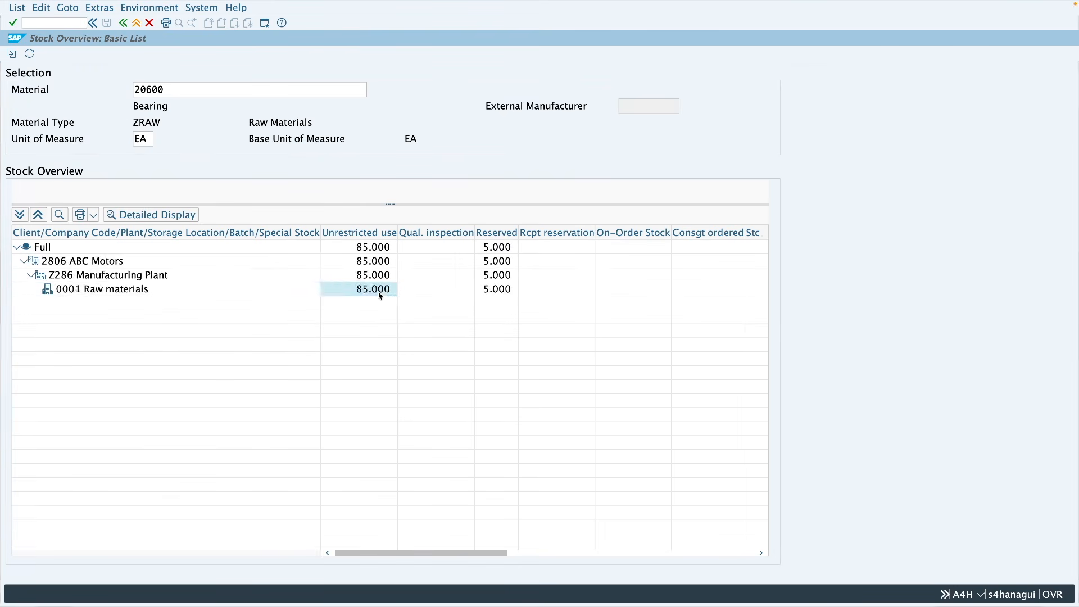
Step: Return to the MIGO session and load all items of reservation 1055 into a new goods issue
{"action": "key", "text": "ctrl+Right"}
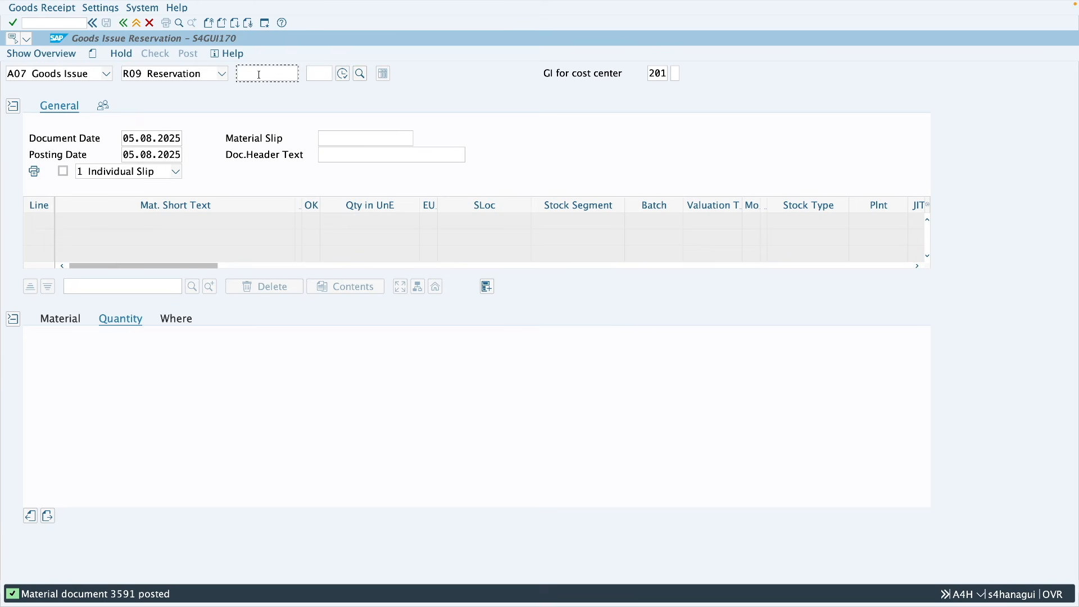
{"action": "type", "text": "1055"}
{"action": "key", "text": "Return"}
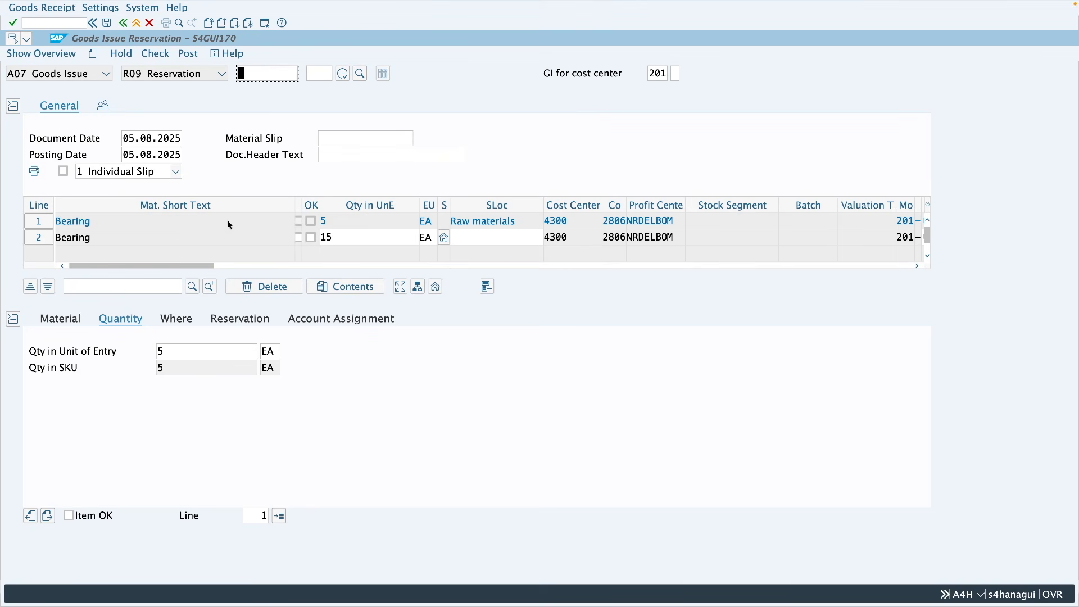
Step: Examine line 1's proposed quantity and compare its requirement and withdrawal quantities in the reservation details
{"action": "left_click", "coordinate": [330, 224]}
{"action": "double_click", "coordinate": [330, 224]}
{"action": "left_click", "coordinate": [255, 319]}
{"action": "double_click", "coordinate": [126, 400]}
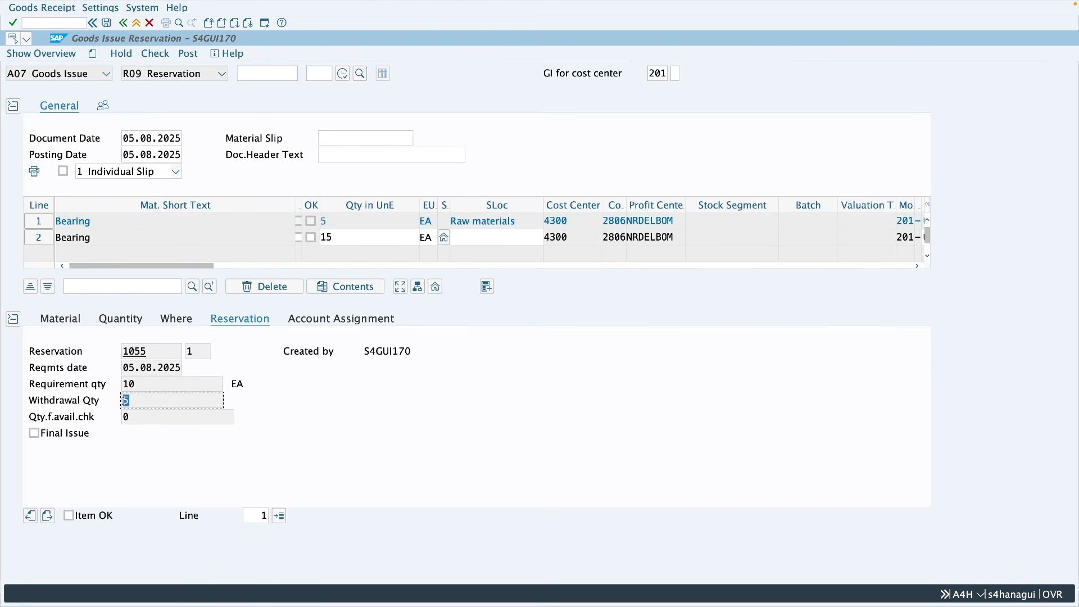
{"action": "double_click", "coordinate": [123, 386]}
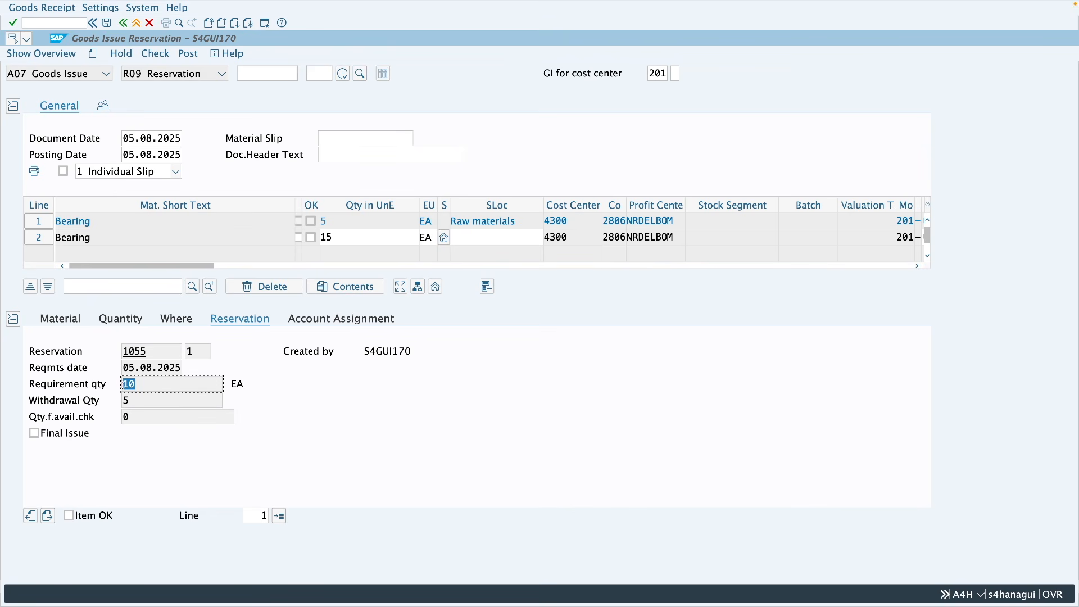
{"action": "double_click", "coordinate": [127, 400]}
Step: Set line 1's quantity in unit of entry to 2 EA
{"action": "left_click", "coordinate": [125, 320]}
{"action": "left_click_drag", "start_coordinate": [169, 352], "coordinate": [157, 356]}
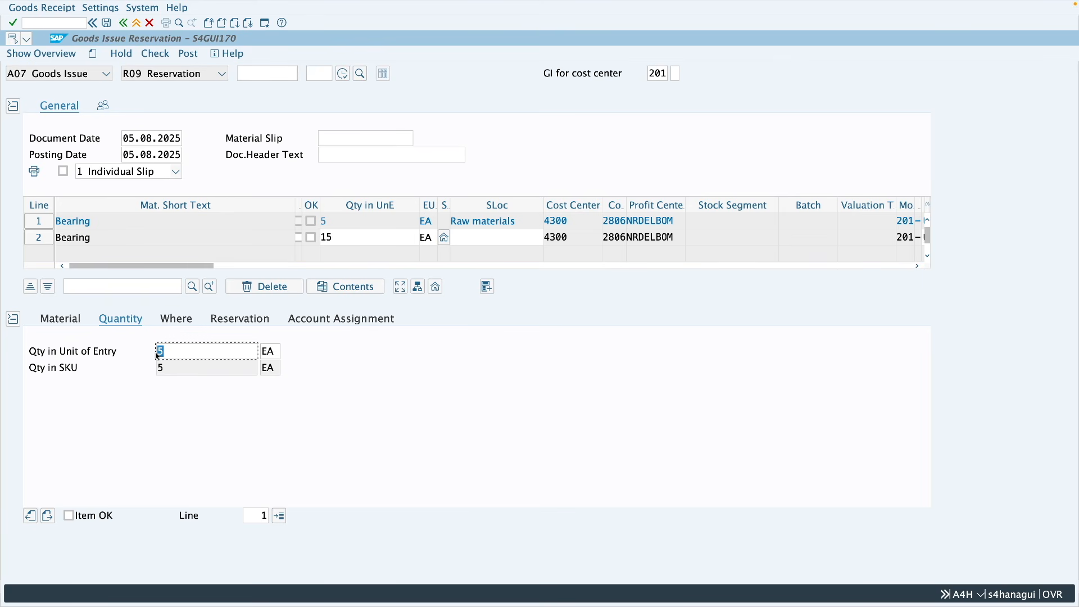
{"action": "type", "text": "2"}
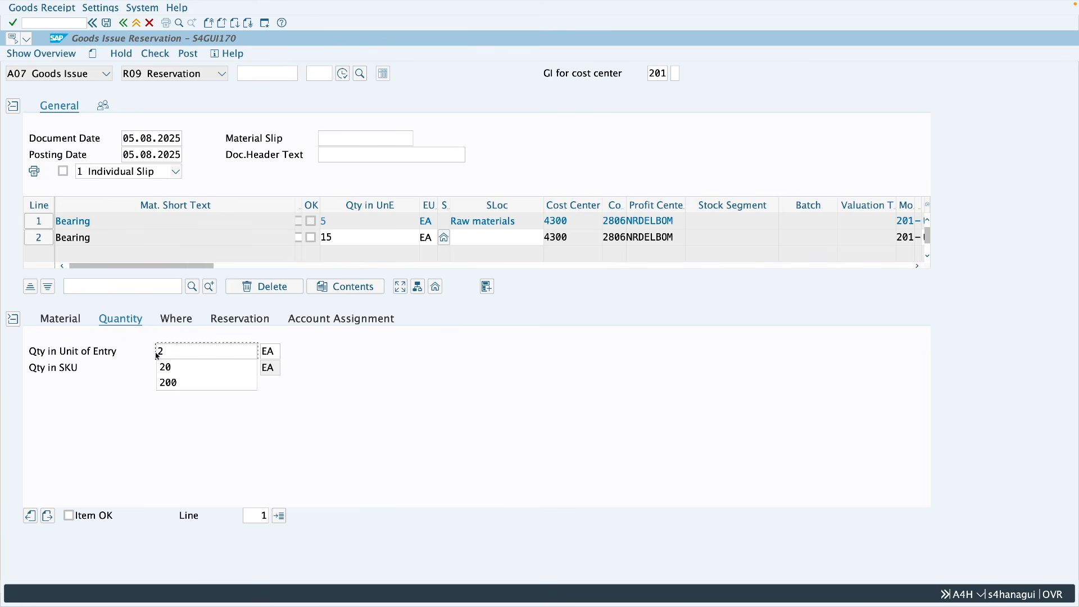
{"action": "key", "text": "Return"}
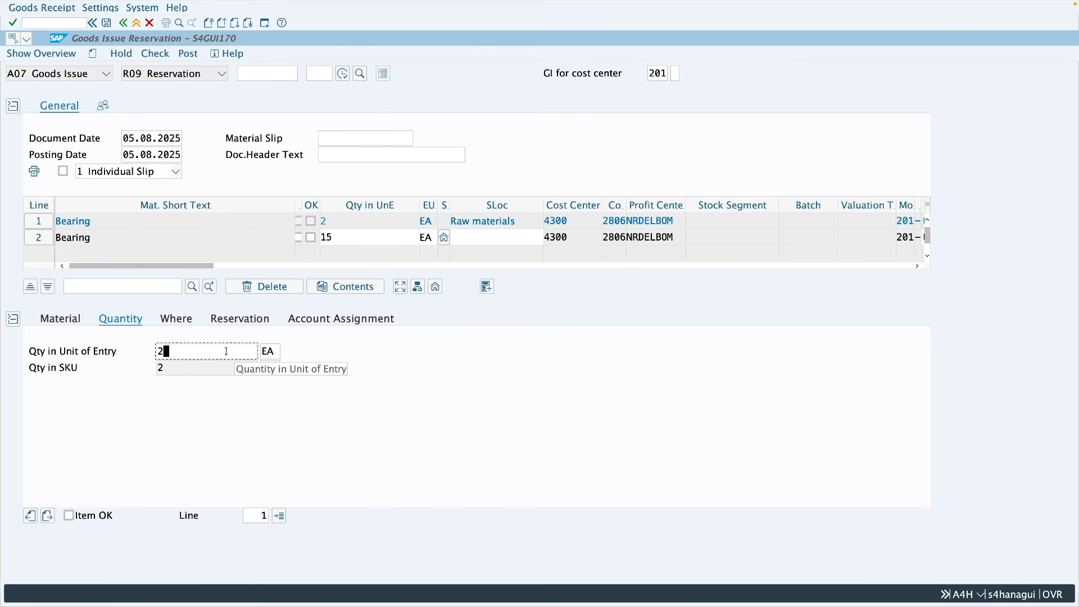
Step: Flag line 1 as Final Issue and Item OK, and post the goods issue
{"action": "left_click", "coordinate": [235, 323]}
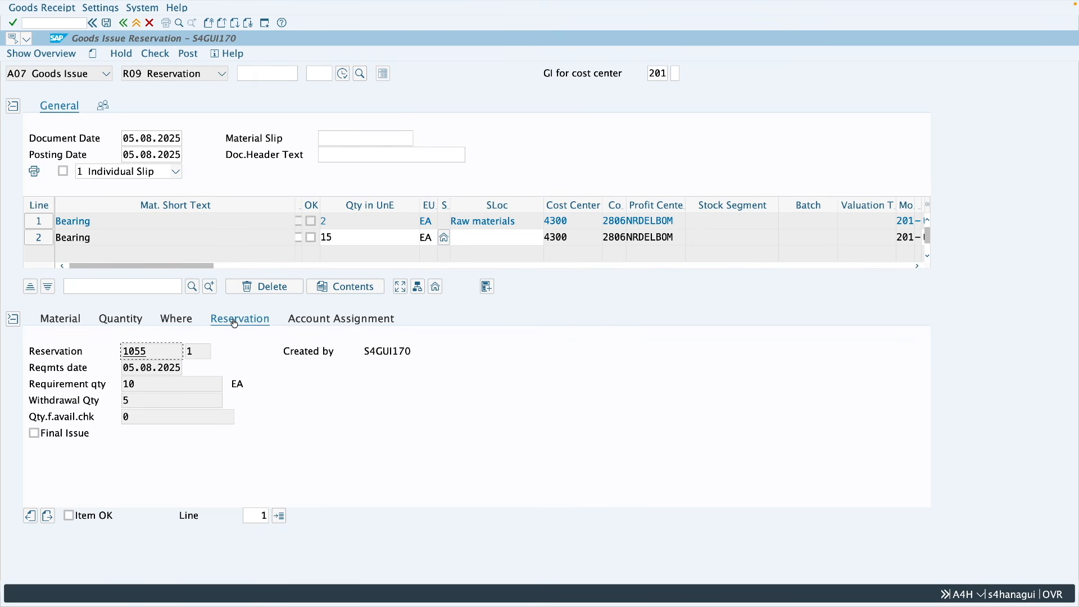
{"action": "left_click", "coordinate": [50, 436]}
{"action": "left_click", "coordinate": [68, 515]}
{"action": "left_click", "coordinate": [191, 56]}
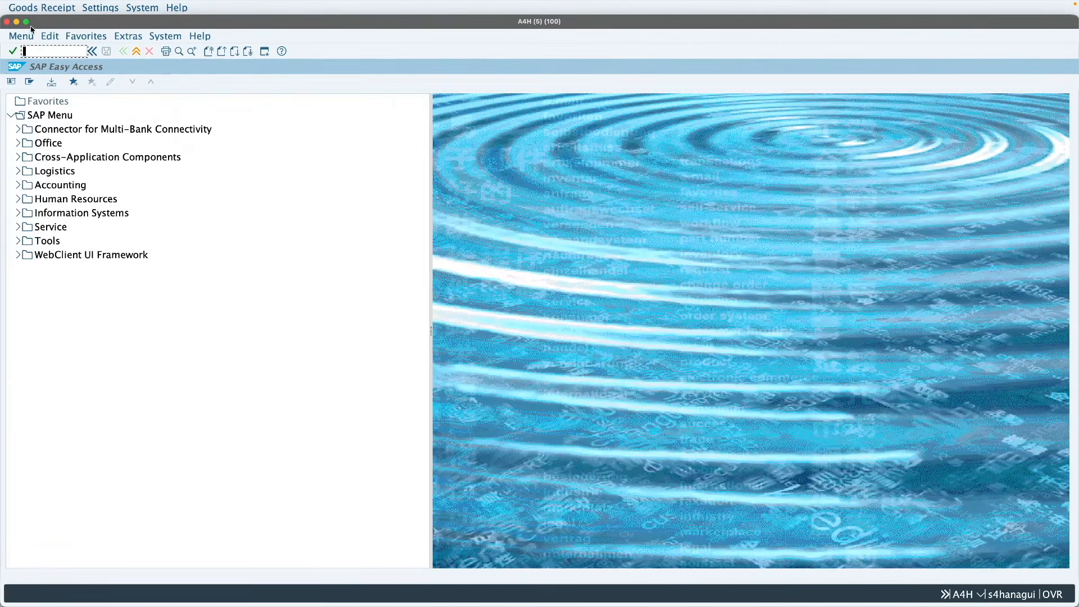
Step: Display reservation 1055 with MB23 in another session and compare item 1's required and withdrawn quantities
{"action": "left_click", "coordinate": [26, 22]}
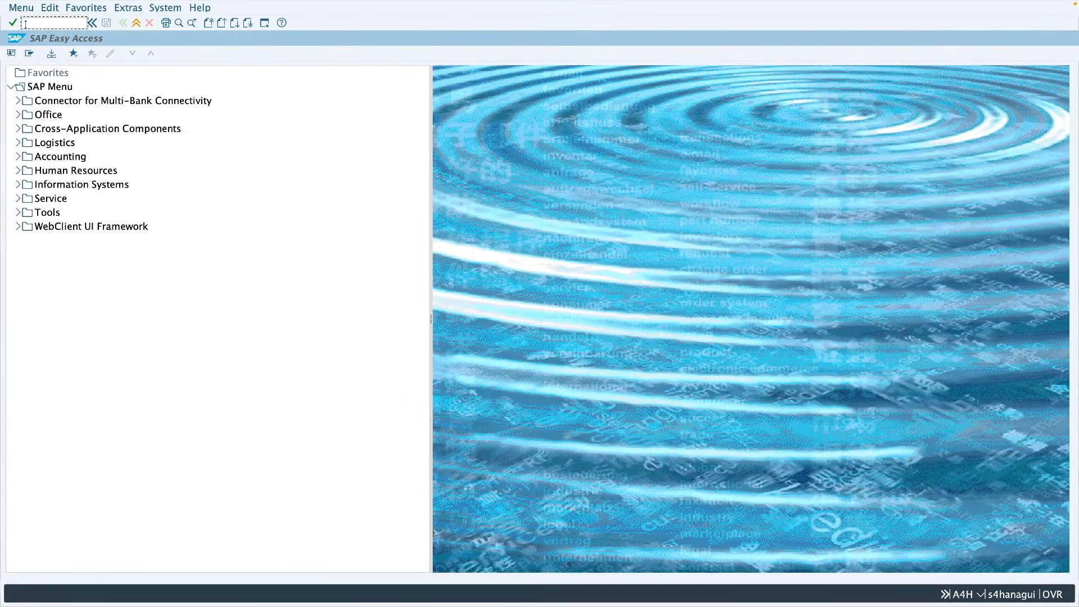
{"action": "type", "text": "mb23"}
{"action": "key", "text": "Return"}
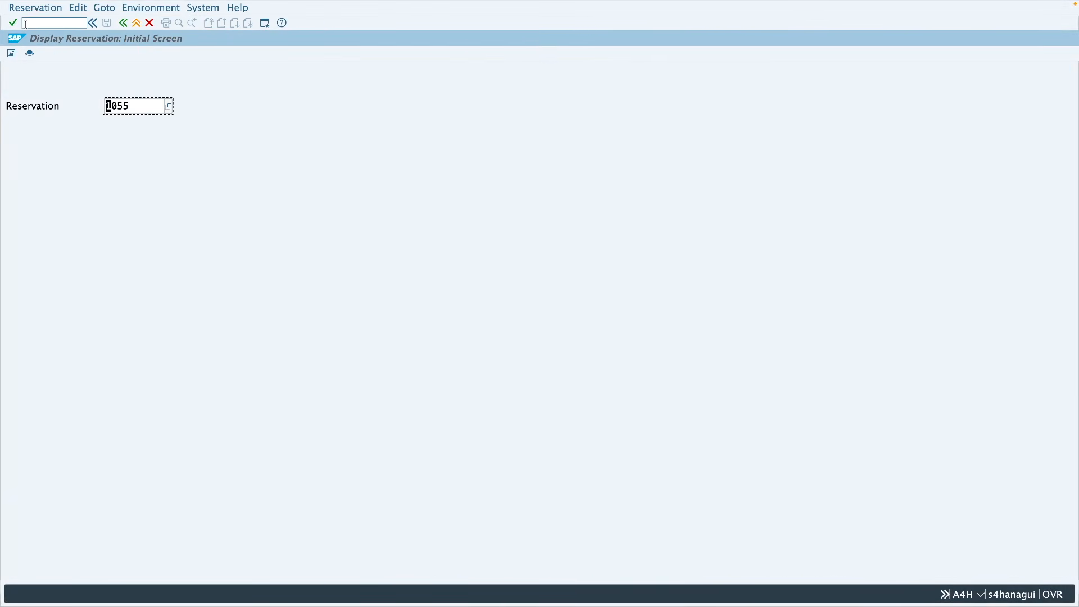
{"action": "key", "text": "Return"}
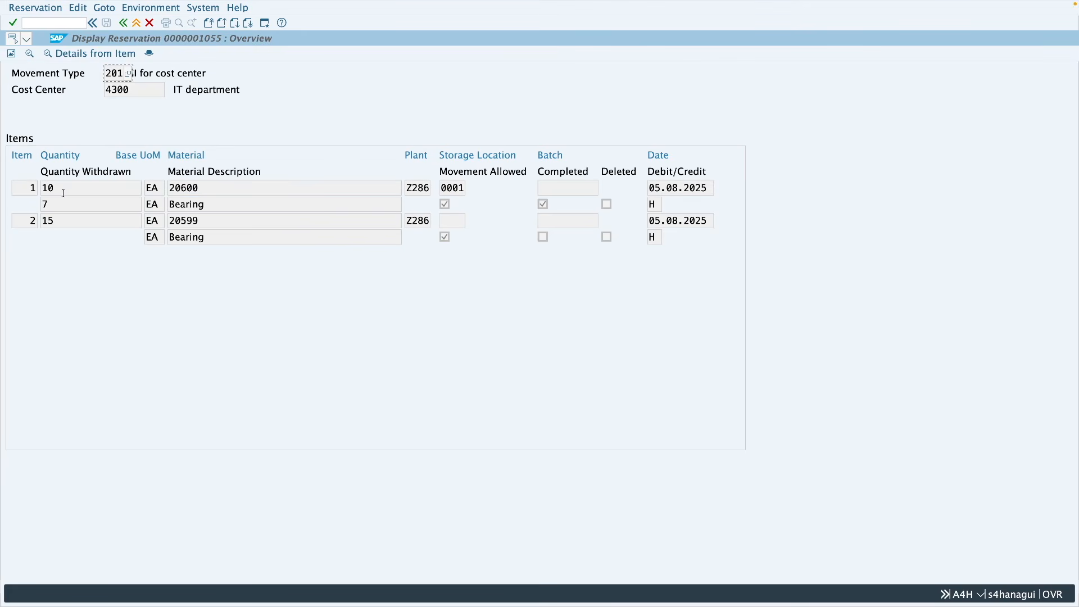
{"action": "double_click", "coordinate": [56, 205]}
{"action": "left_click", "coordinate": [49, 206]}
{"action": "left_click_drag", "start_coordinate": [57, 188], "coordinate": [41, 204]}
{"action": "left_click", "coordinate": [52, 206]}
{"action": "double_click", "coordinate": [52, 207]}
Step: Open reservation 1055 for changing with MB22, mark item 2 (material 20599) as Completed, and save
{"action": "left_click", "coordinate": [136, 23]}
{"action": "type", "text": "mb22"}
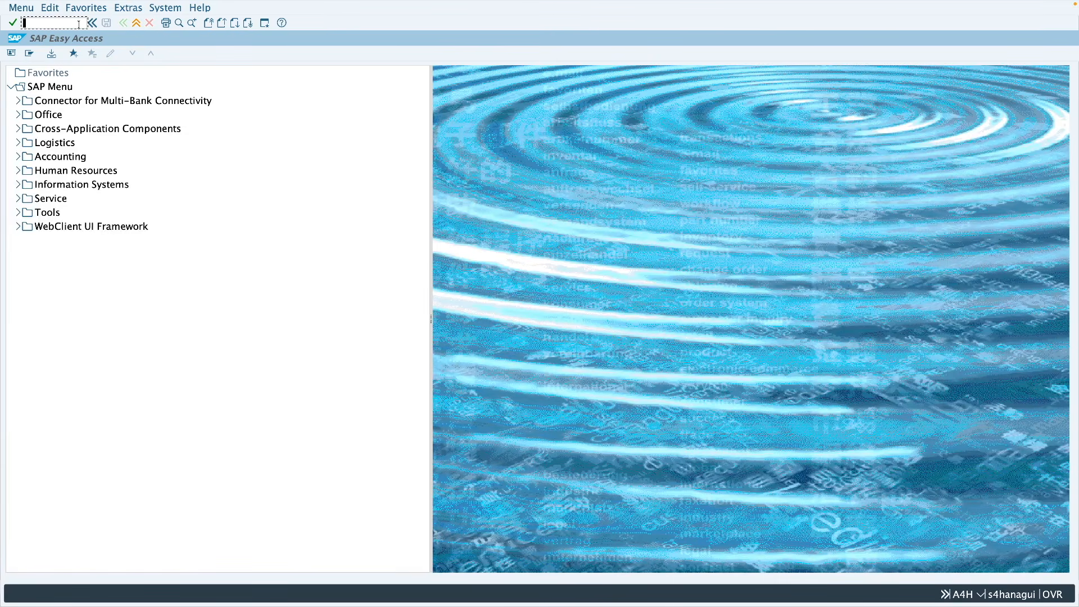
{"action": "key", "text": "Return"}
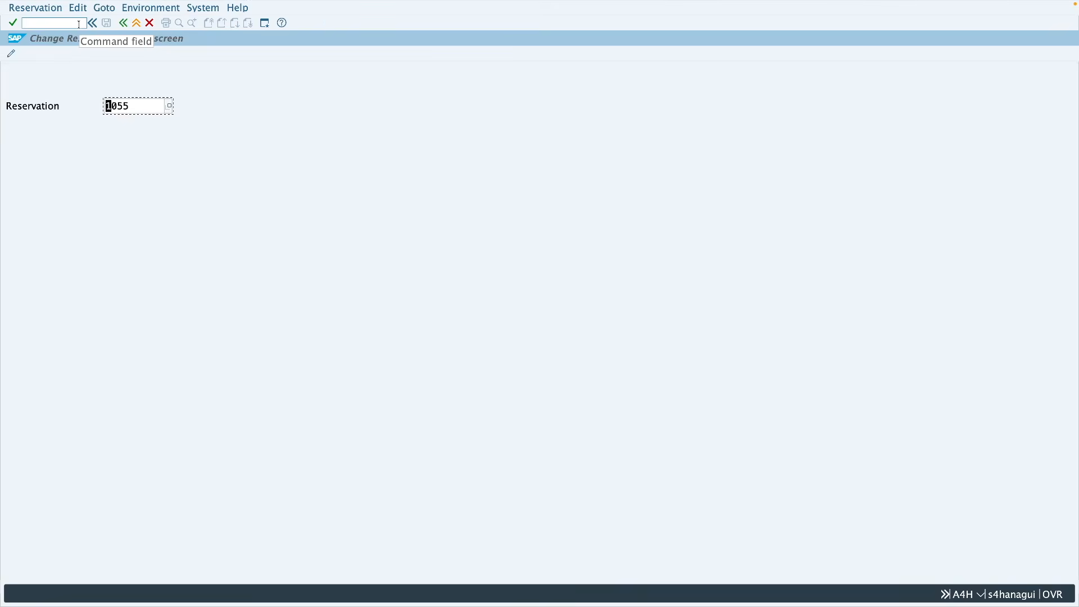
{"action": "key", "text": "Return"}
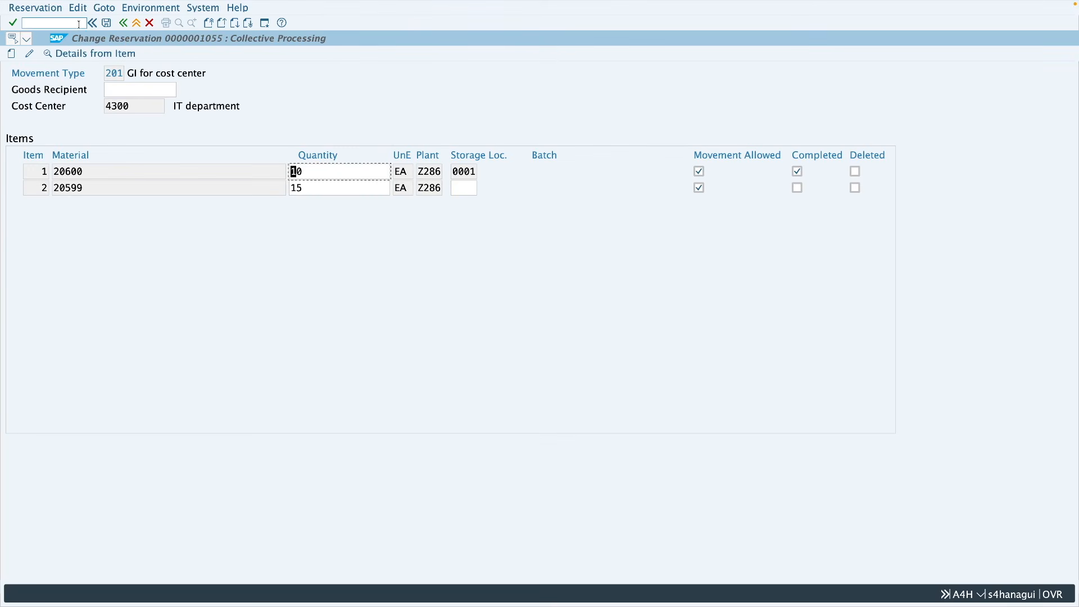
{"action": "left_click", "coordinate": [798, 188]}
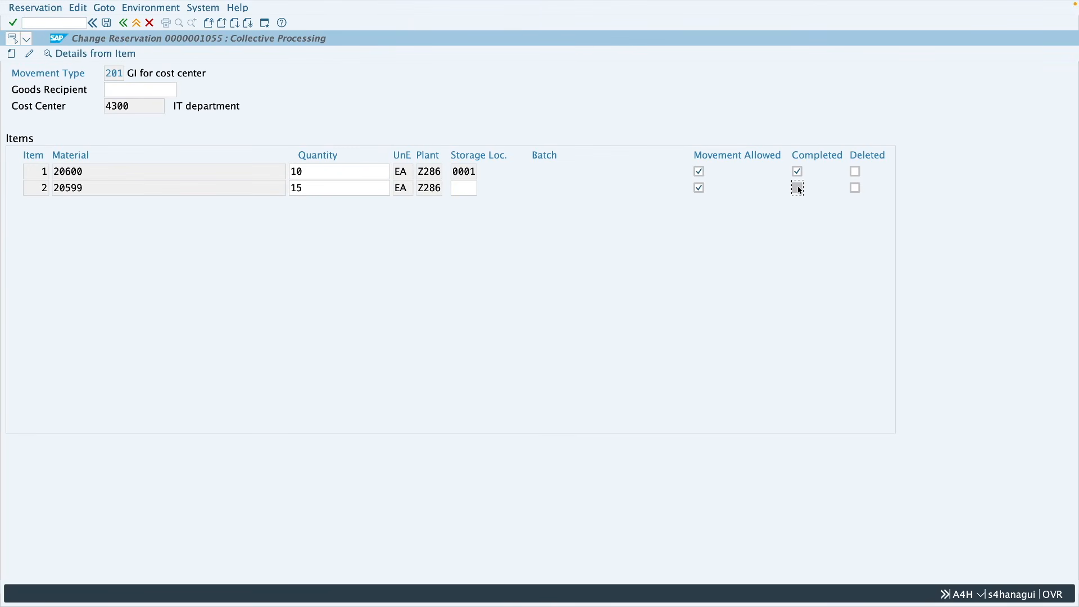
{"action": "left_click", "coordinate": [107, 24]}
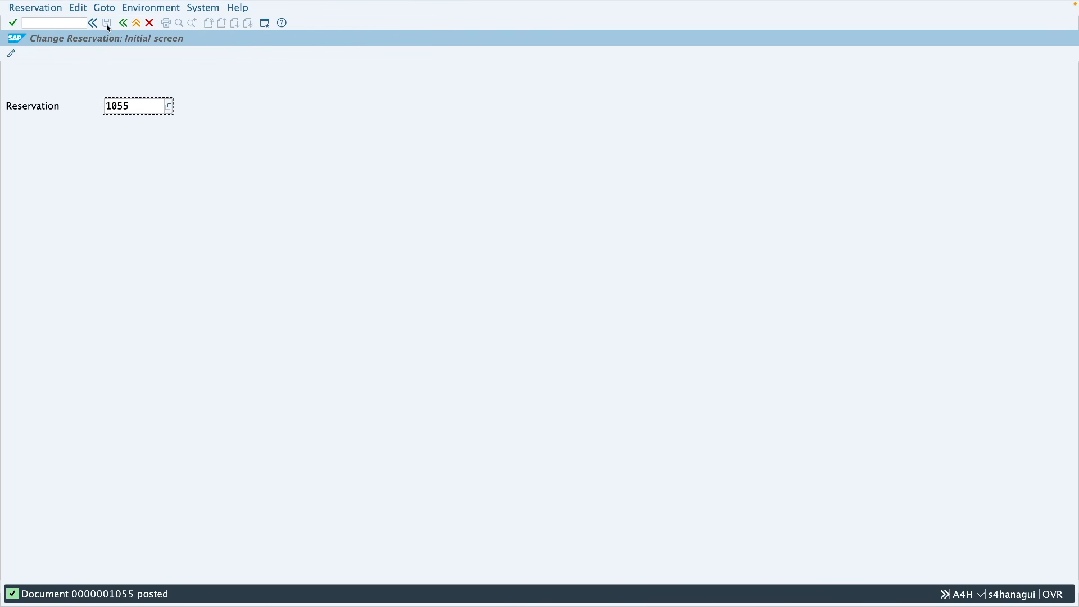
Step: Start MIGO, load reservation 1055 into the goods issue, and examine the proposed item's quantity
{"action": "left_click", "coordinate": [139, 26]}
{"action": "type", "text": "migo"}
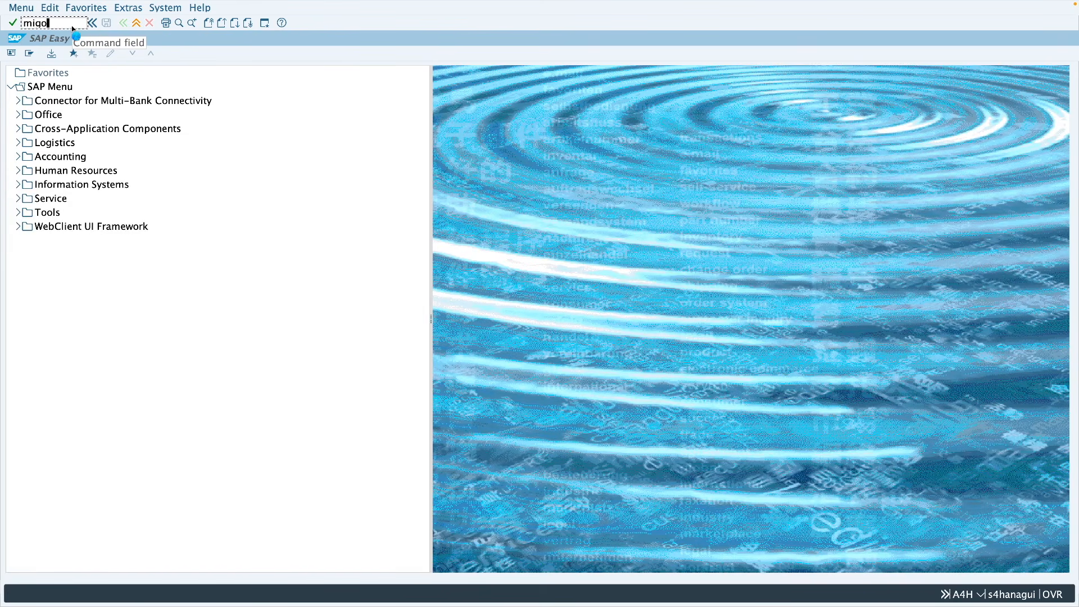
{"action": "key", "text": "Return"}
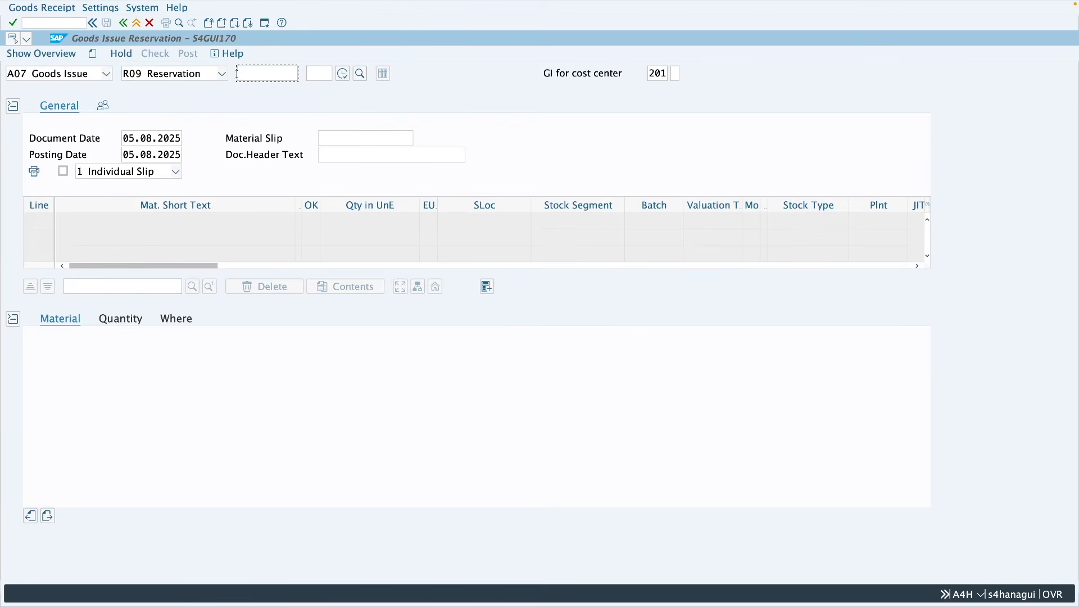
{"action": "left_click", "coordinate": [237, 74]}
{"action": "type", "text": "1055"}
{"action": "key", "text": "Return"}
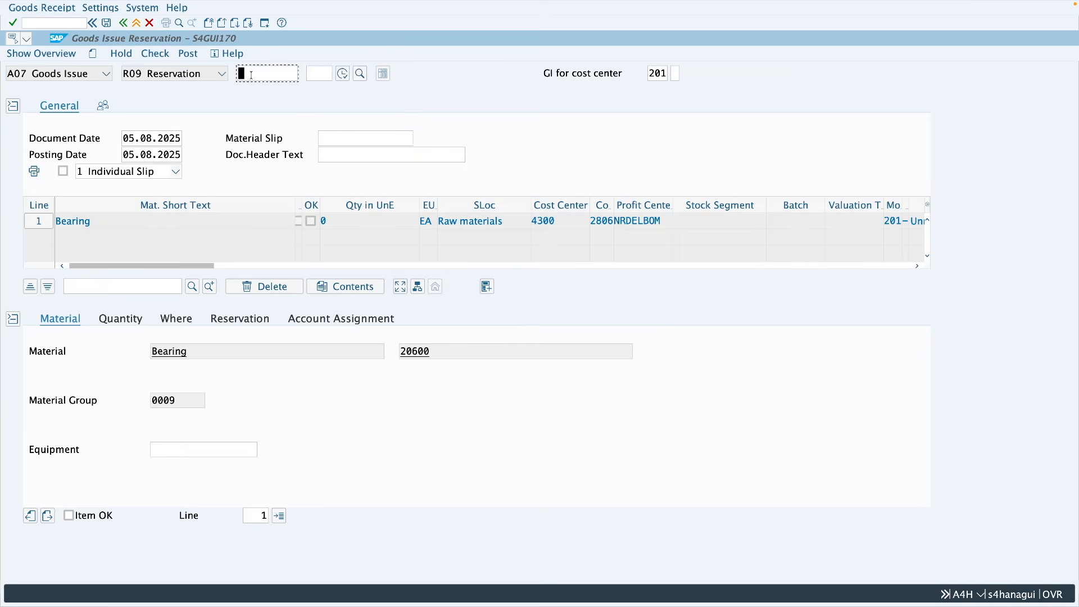
{"action": "left_click", "coordinate": [322, 222]}
Step: Enable Propose All Items in the goods movement default values and adopt the change
{"action": "left_click", "coordinate": [110, 8]}
{"action": "left_click", "coordinate": [112, 23]}
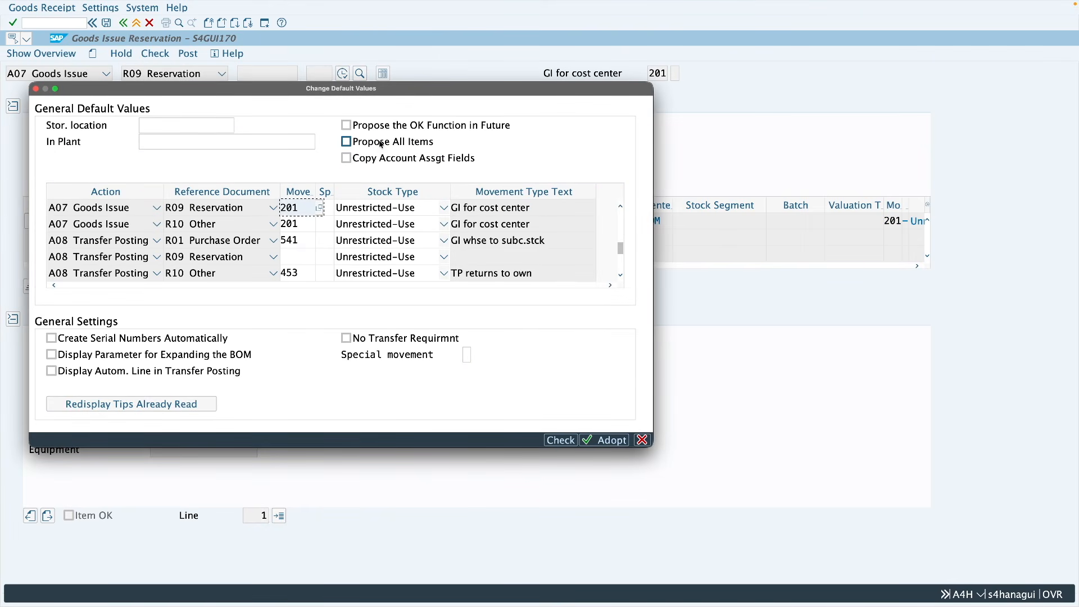
{"action": "left_click", "coordinate": [347, 143]}
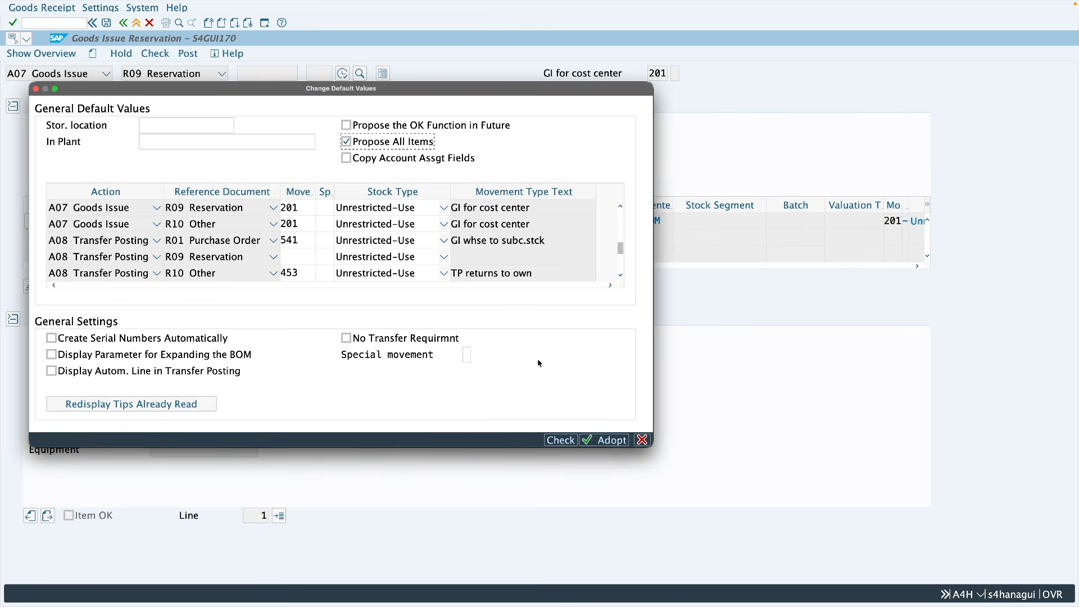
{"action": "left_click", "coordinate": [605, 440]}
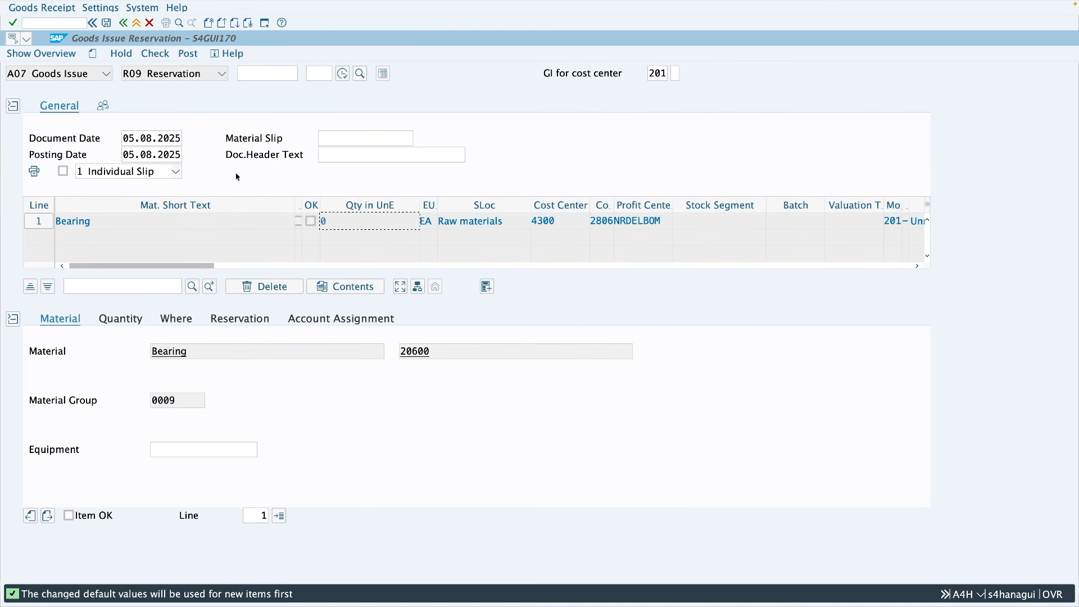
Step: Leave the current goods issue without posting and restart MIGO
{"action": "left_click", "coordinate": [137, 23]}
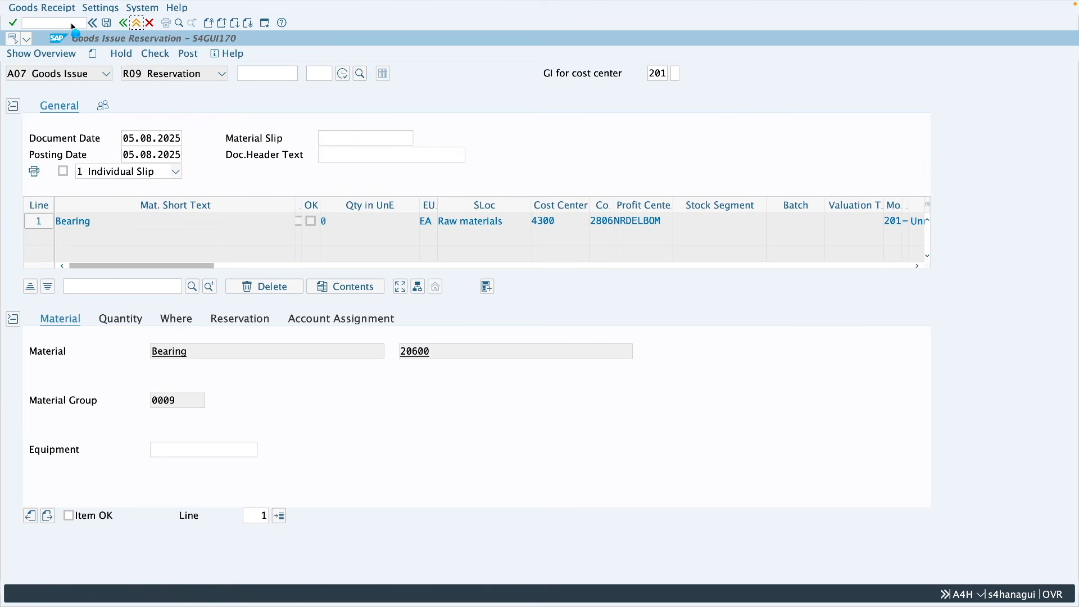
{"action": "left_click", "coordinate": [289, 174]}
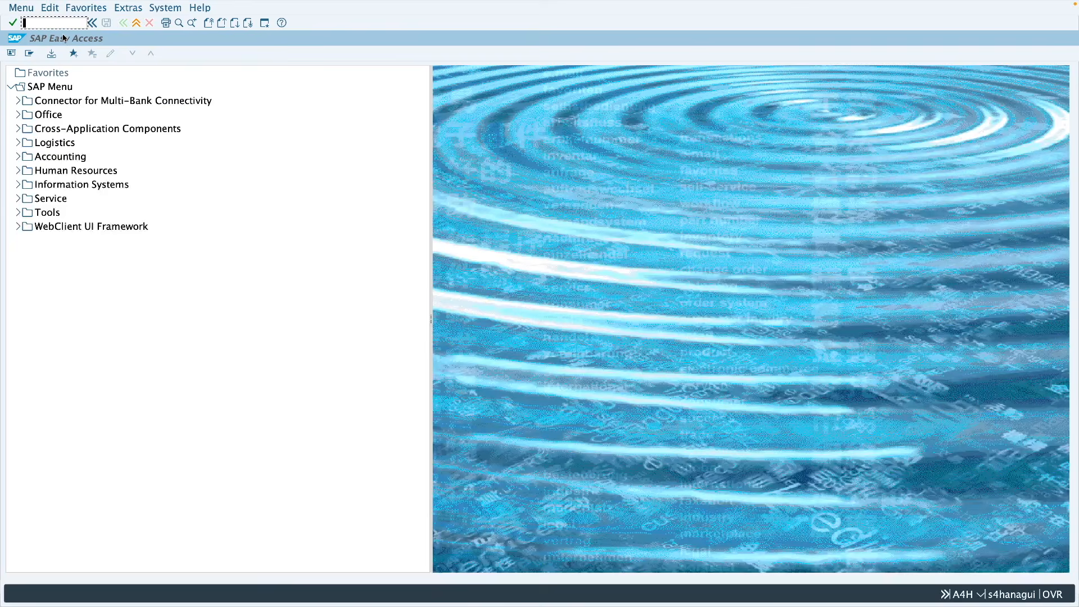
{"action": "type", "text": "migo"}
{"action": "key", "text": "Return"}
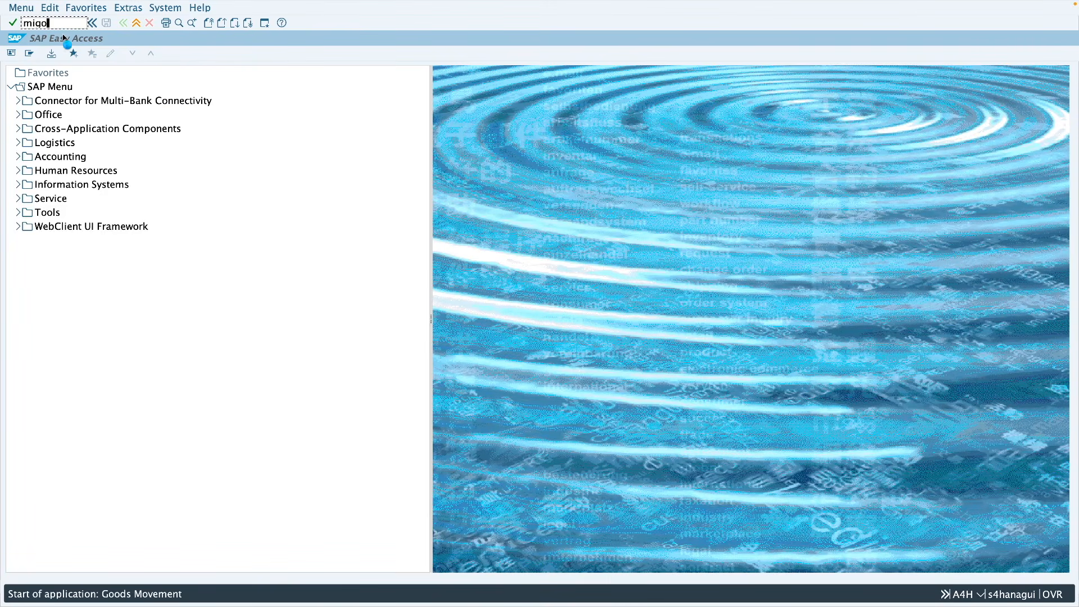
Step: Load reservation 1055 into the goods issue and examine the proposed quantities of both Bearing items
{"action": "left_click", "coordinate": [279, 85]}
{"action": "left_click", "coordinate": [279, 88]}
{"action": "key", "text": "Return"}
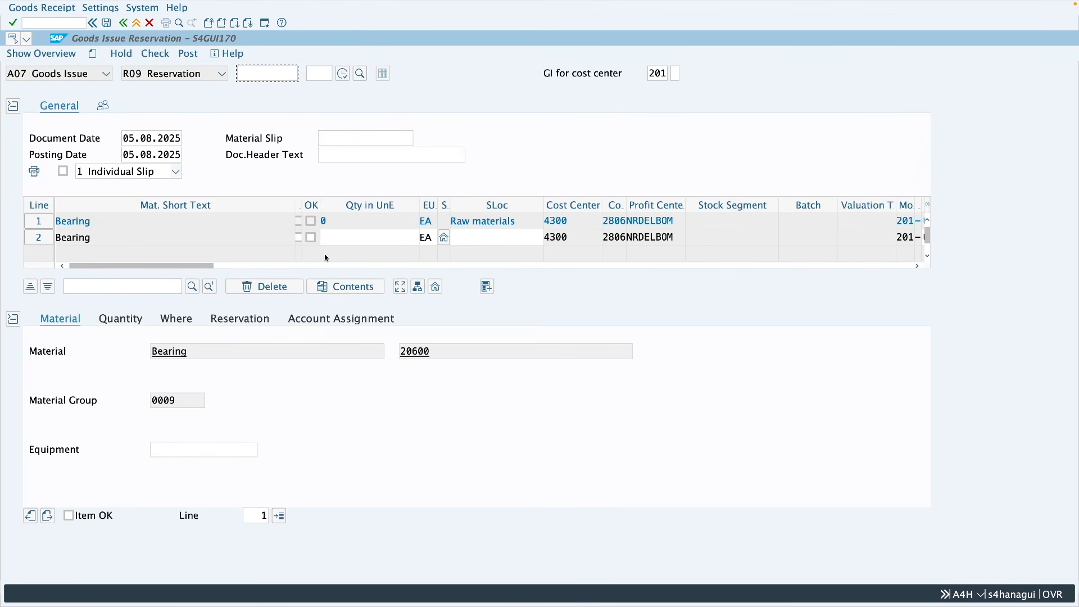
{"action": "left_click", "coordinate": [324, 222]}
{"action": "left_click", "coordinate": [335, 238]}
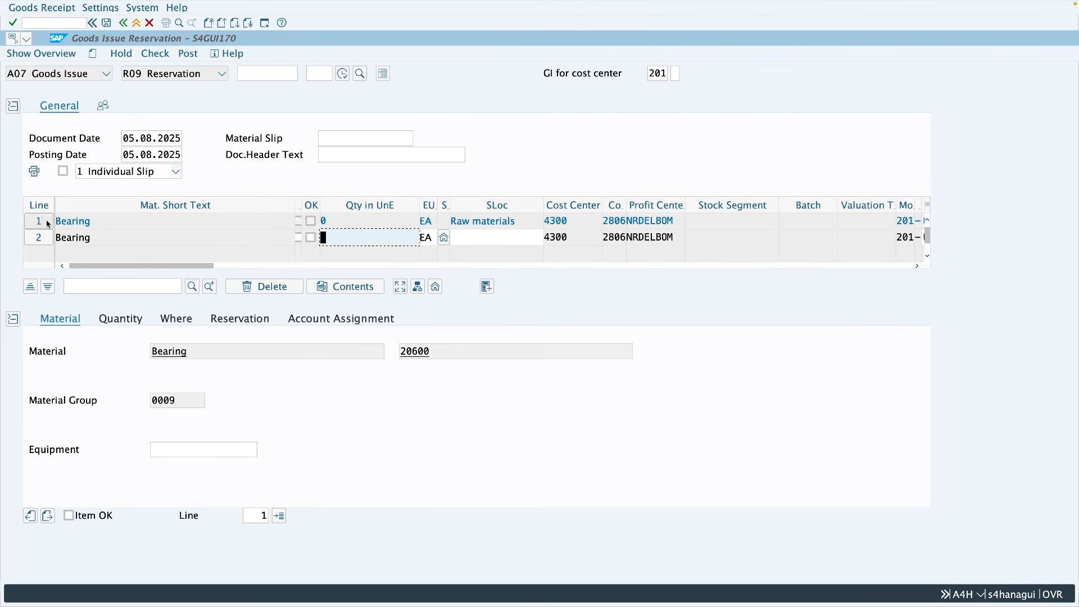
Step: Set the issue quantity of line 1 (material 20600) to 1 EA, mark the item OK, and post the goods issue
{"action": "left_click", "coordinate": [119, 318]}
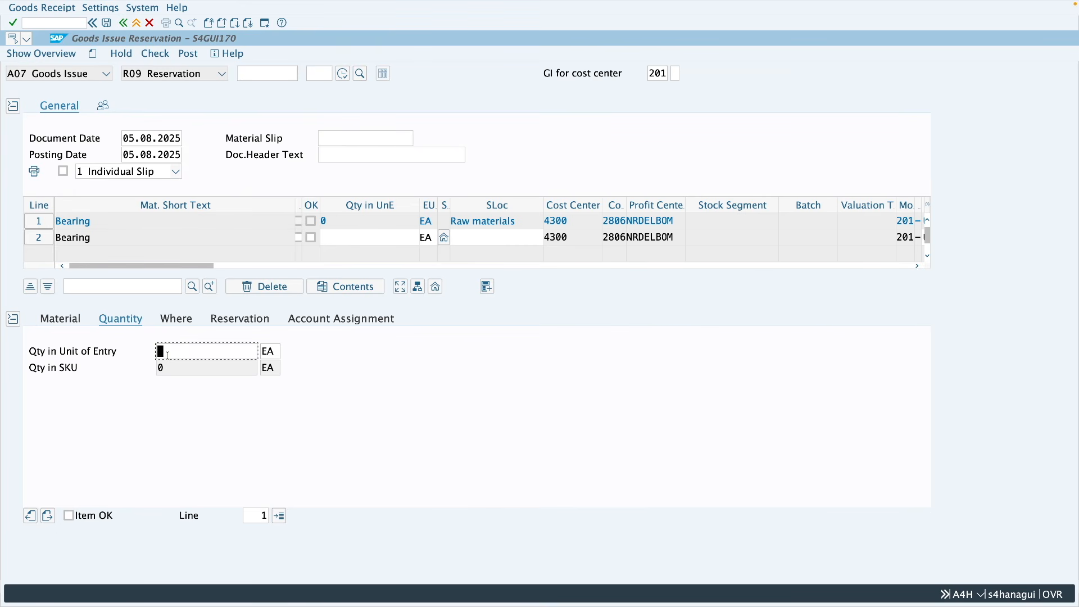
{"action": "type", "text": "1"}
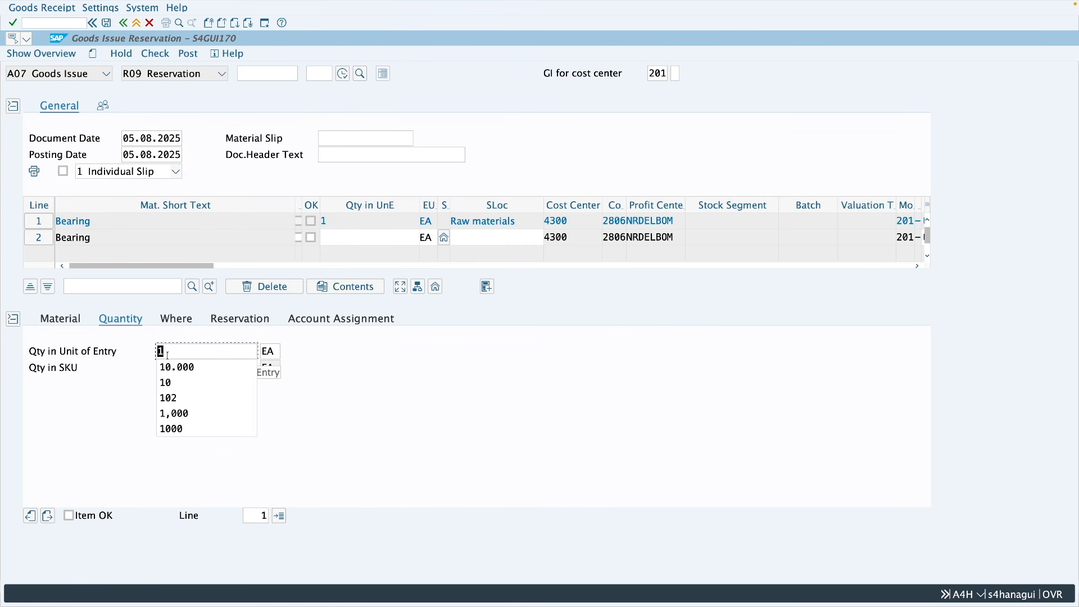
{"action": "left_click", "coordinate": [104, 515]}
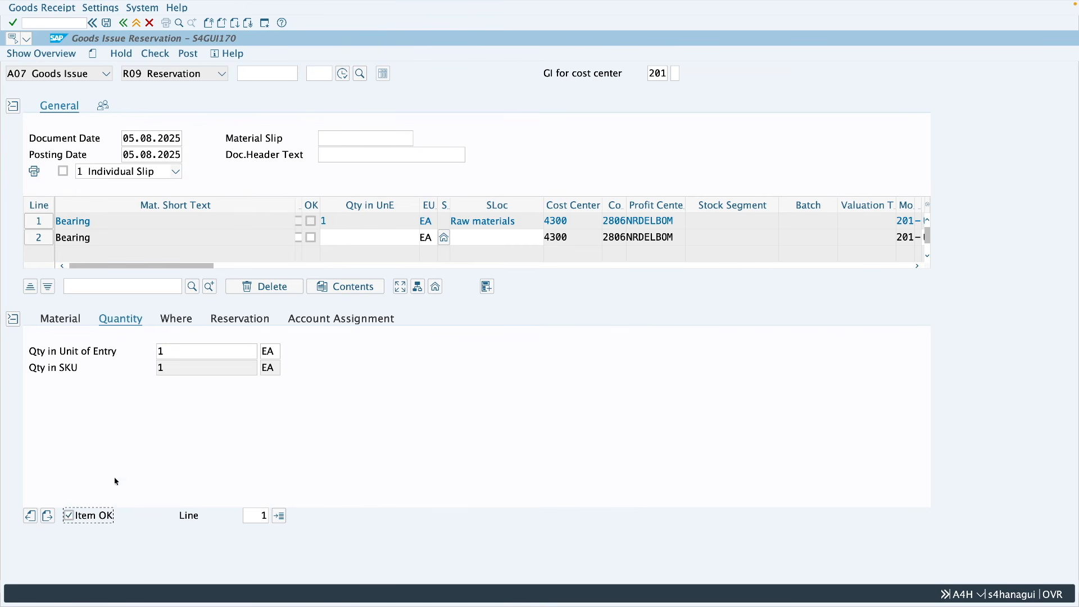
{"action": "left_click", "coordinate": [188, 54]}
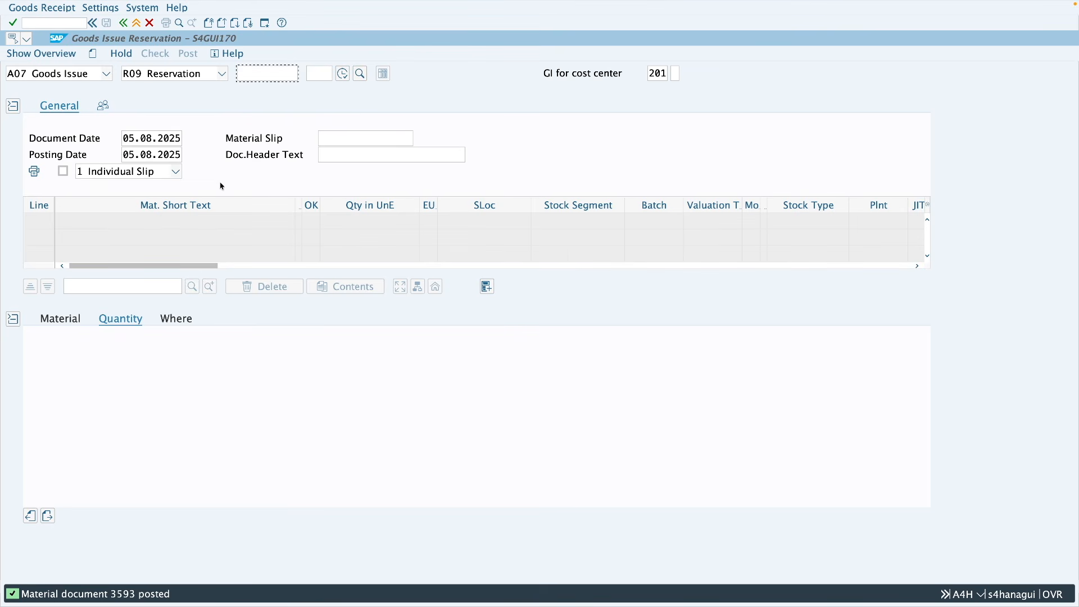
Step: Check the Propose All Items setting in the goods movement default values and close them without changes
{"action": "left_click", "coordinate": [104, 10]}
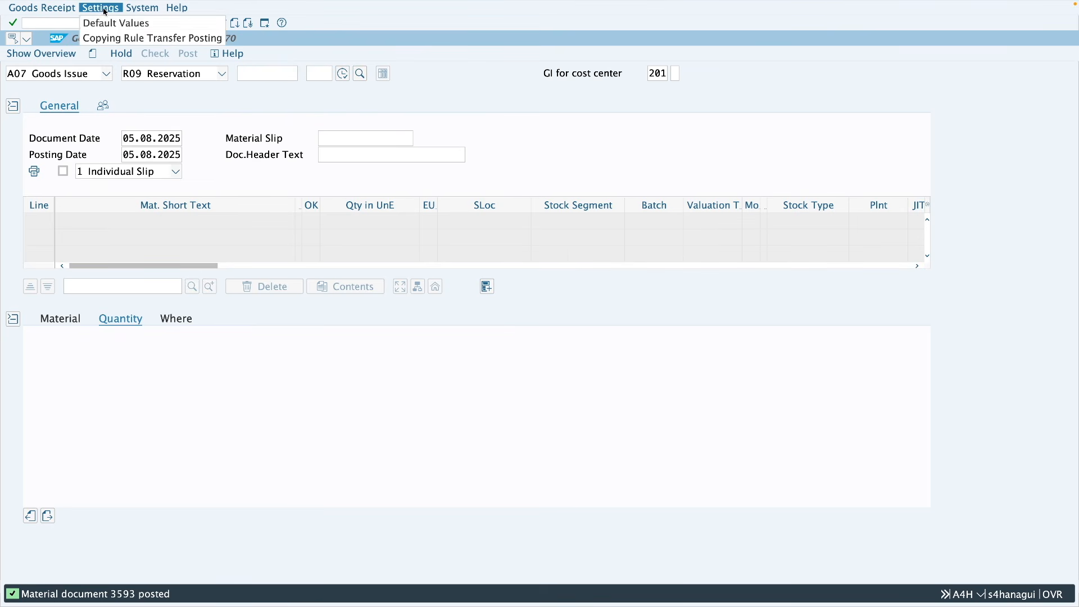
{"action": "left_click", "coordinate": [116, 23]}
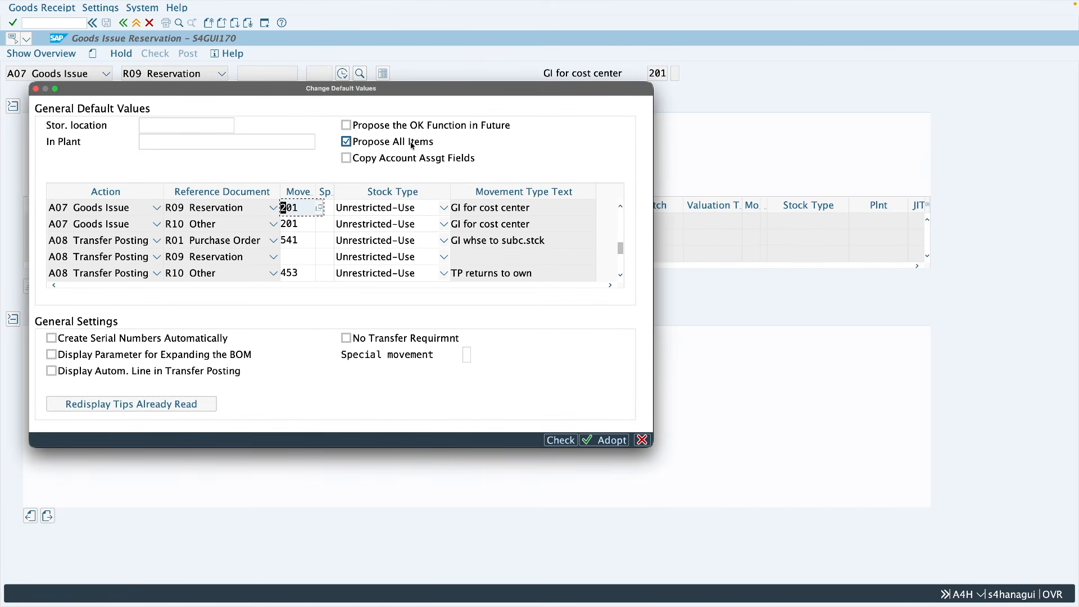
{"action": "left_click", "coordinate": [643, 440]}
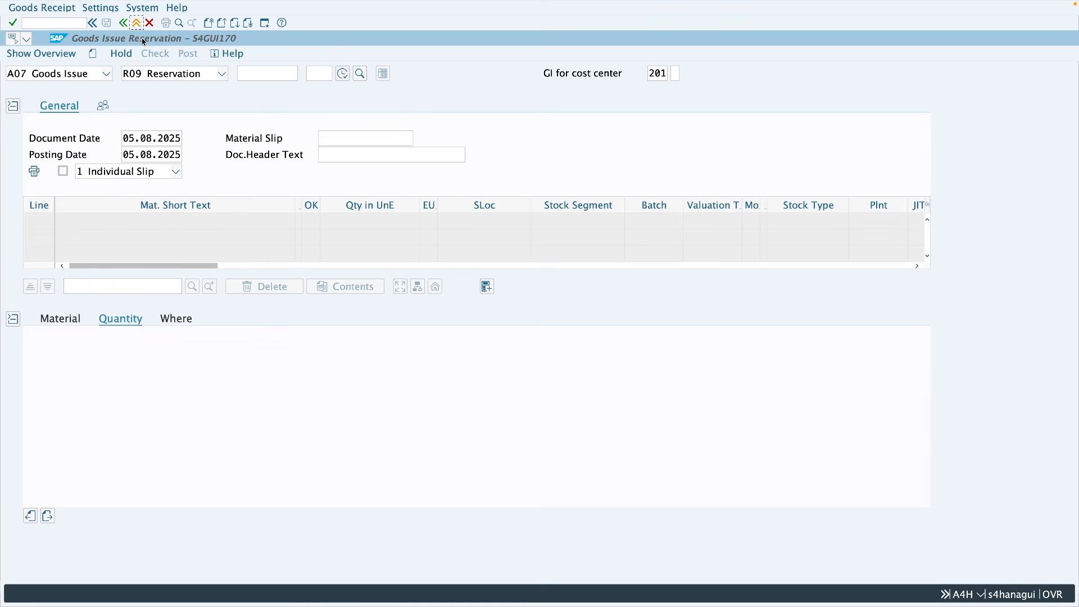
Step: Open reservation 1055 in MB22, clear Completed and Movement Allowed for item 1 (material 20600), and save
{"action": "left_click", "coordinate": [136, 22]}
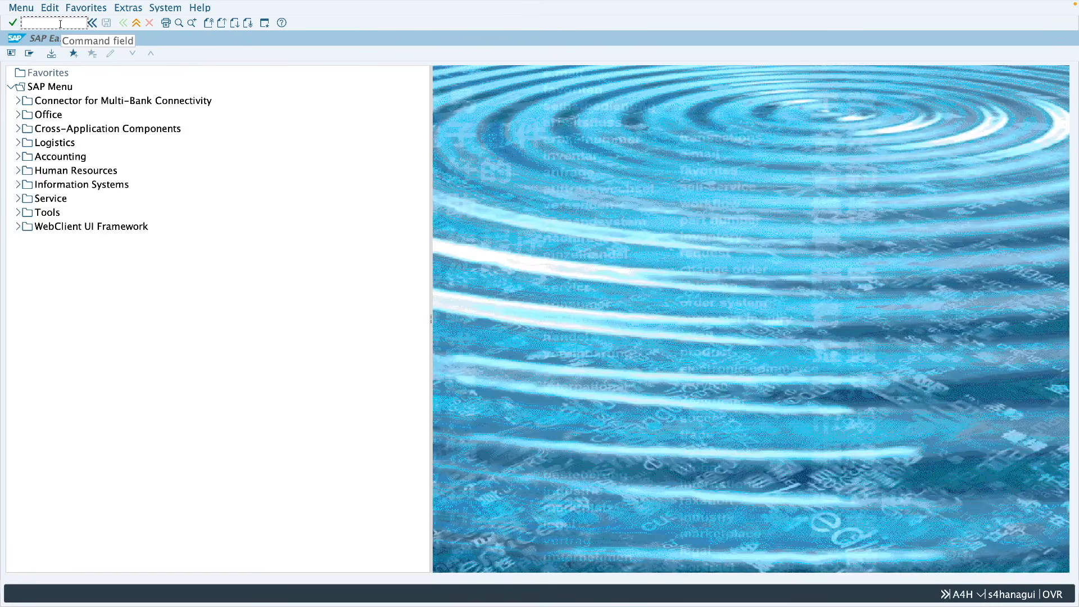
{"action": "type", "text": "mb22"}
{"action": "key", "text": "Return"}
{"action": "key", "text": "Return"}
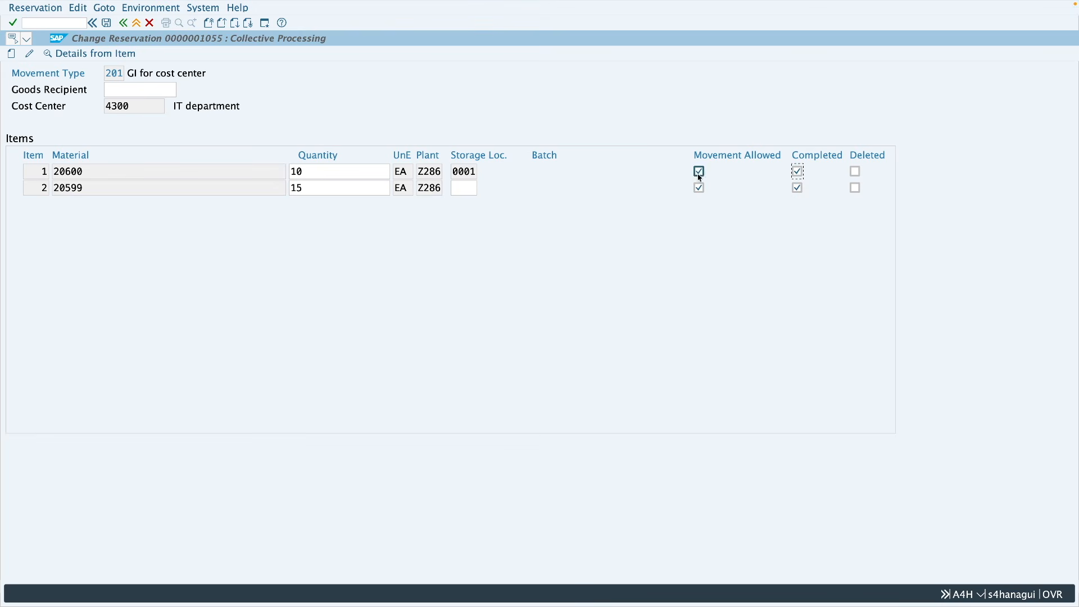
{"action": "left_click", "coordinate": [798, 171]}
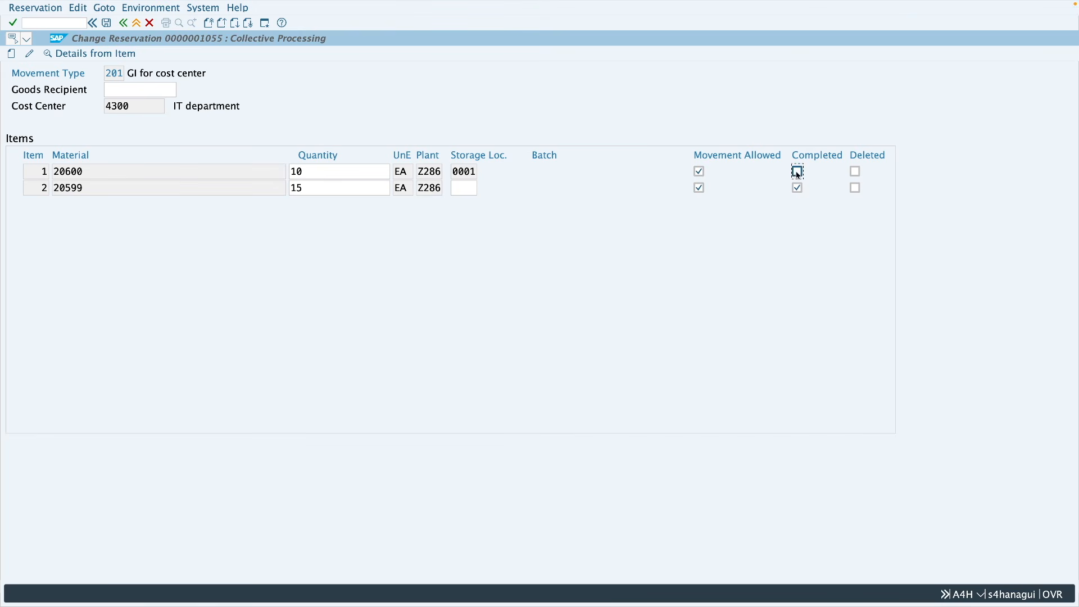
{"action": "left_click", "coordinate": [699, 173]}
{"action": "left_click", "coordinate": [107, 23]}
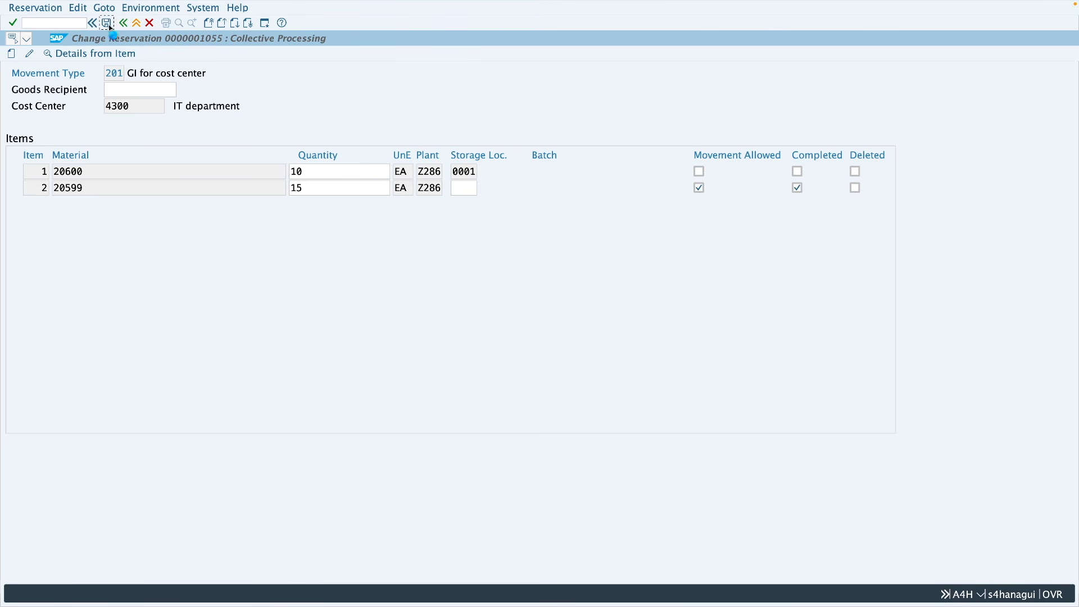
Step: Start MIGO and try to load item 1 of reservation 1055 into the goods issue
{"action": "left_click", "coordinate": [140, 24]}
{"action": "type", "text": "migo"}
{"action": "key", "text": "Return"}
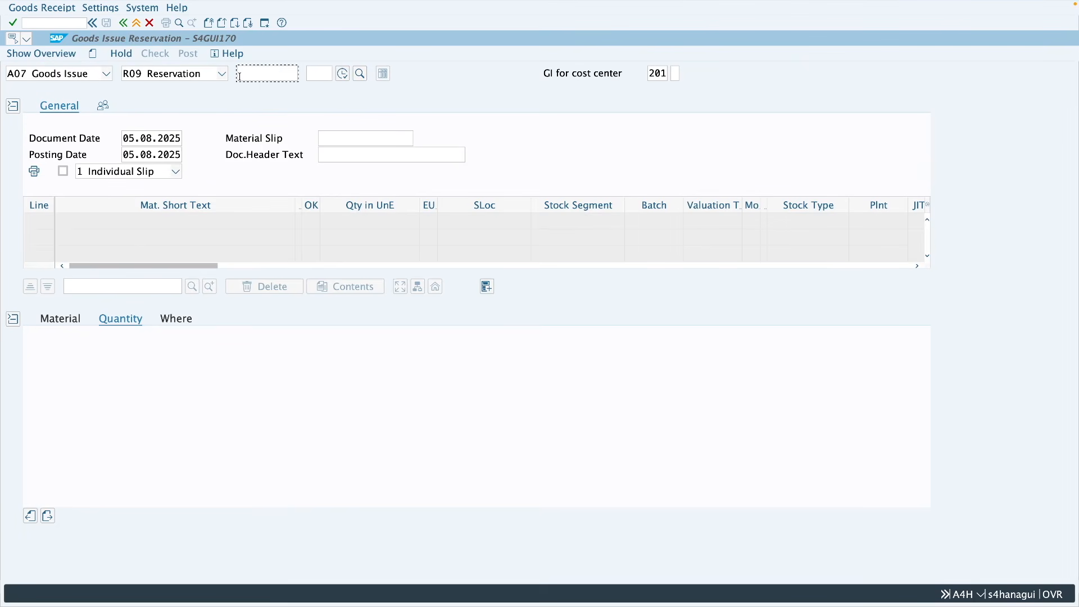
{"action": "type", "text": "1055"}
{"action": "left_click", "coordinate": [316, 76]}
{"action": "type", "text": "1"}
{"action": "key", "text": "Return"}
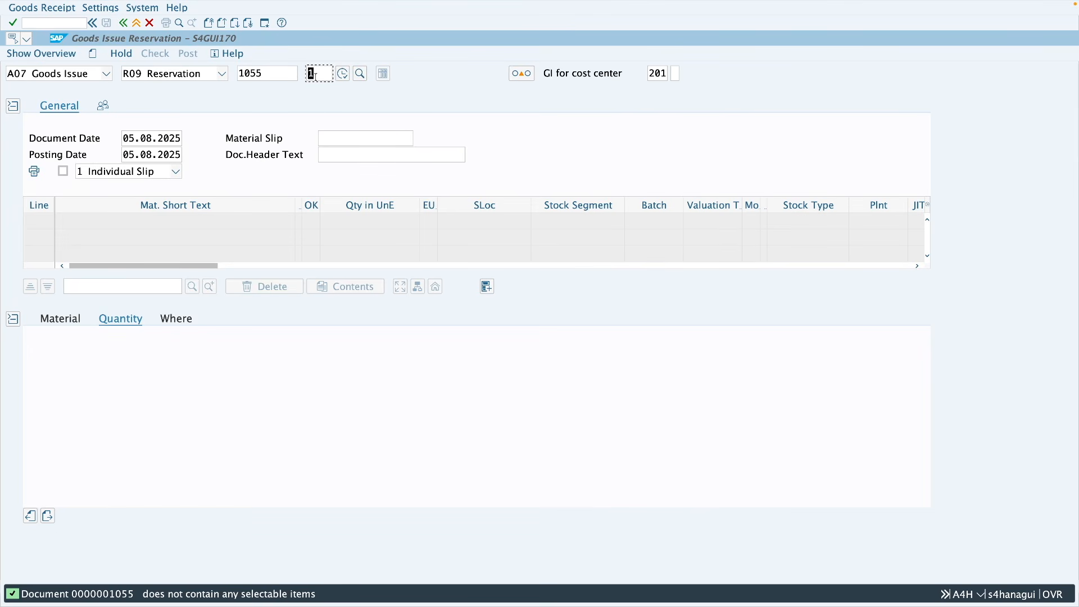
Step: Display reservation 1055 with MB23 and examine the withdrawn quantities and the Movement Allowed and Completed indicators
{"action": "left_click", "coordinate": [136, 22]}
{"action": "type", "text": "mb23"}
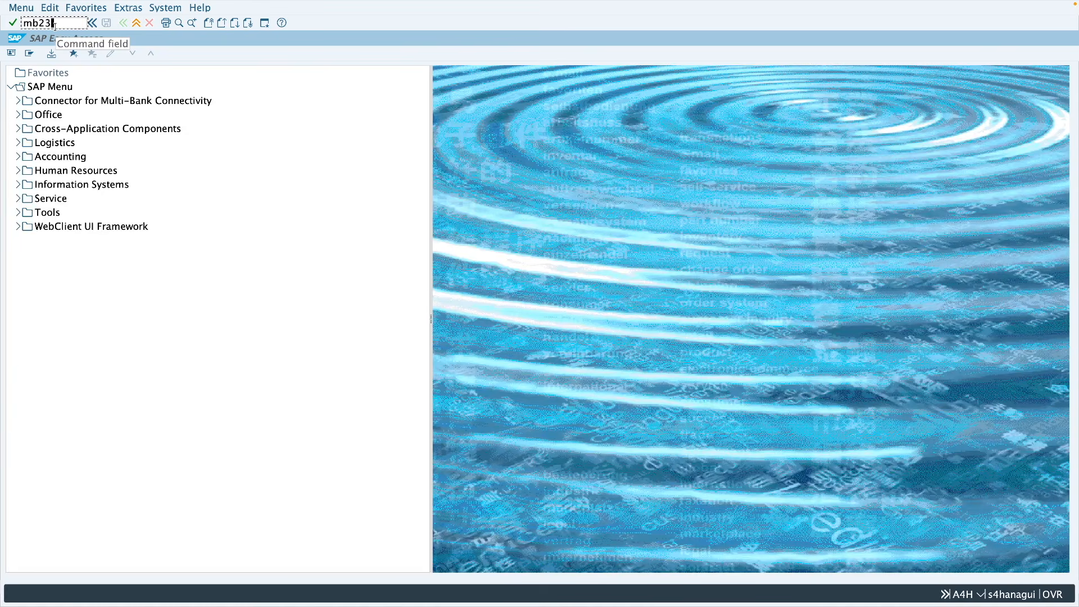
{"action": "key", "text": "Return"}
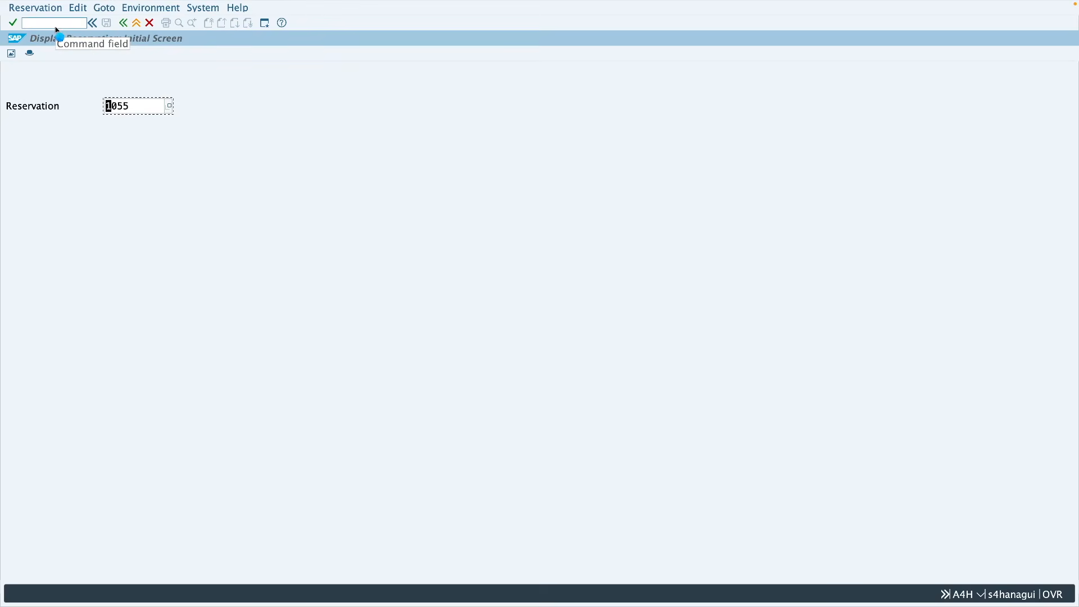
{"action": "key", "text": "Return"}
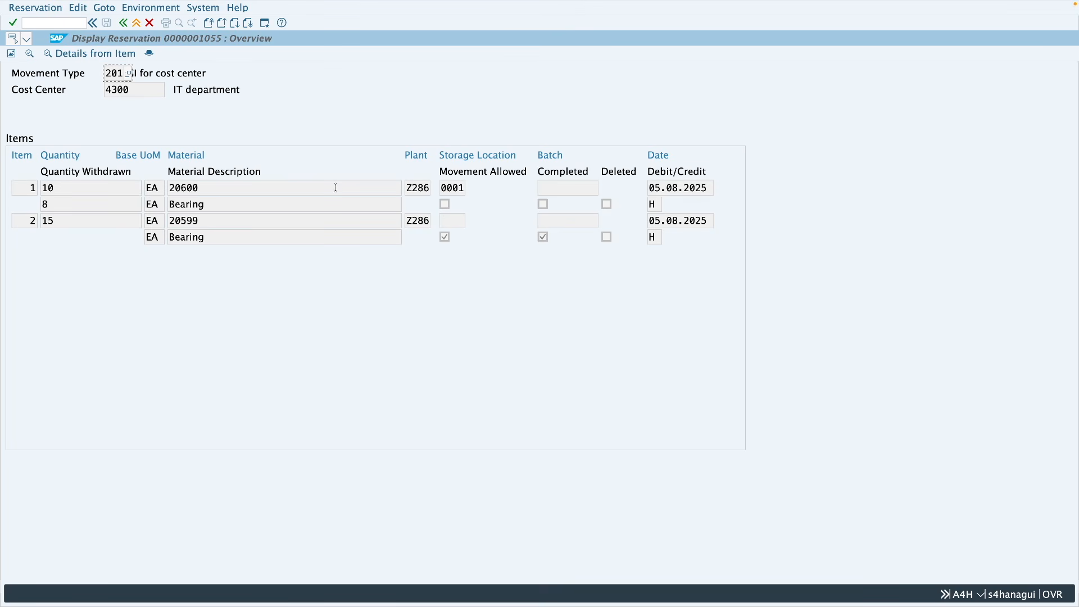
Step: Open reservation 1055 in MB22, flag item 2 (material 20599) as Deleted, and save
{"action": "left_click", "coordinate": [136, 23]}
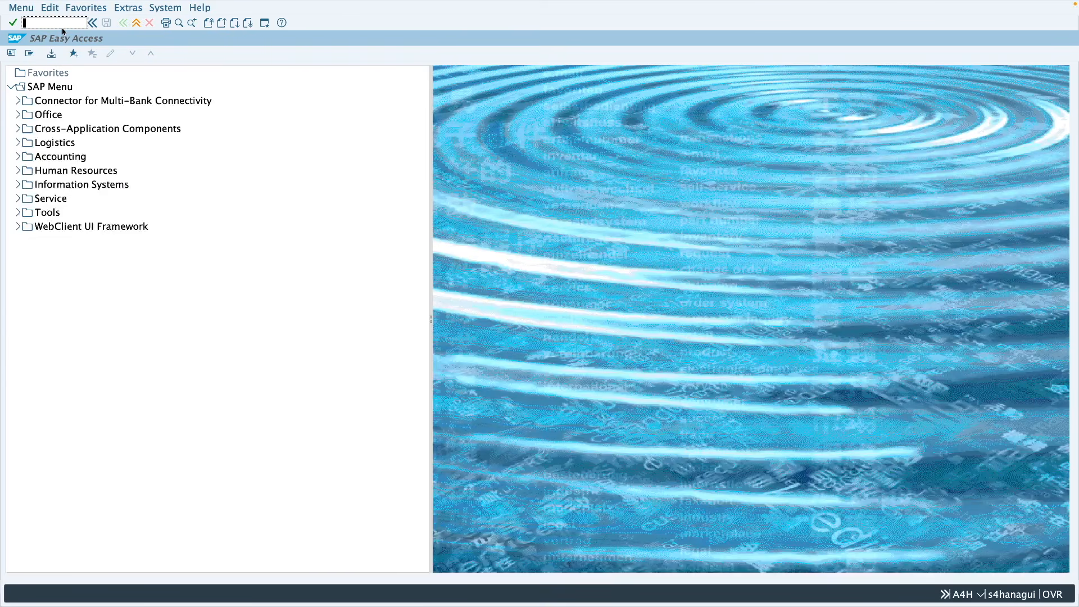
{"action": "type", "text": "mb22"}
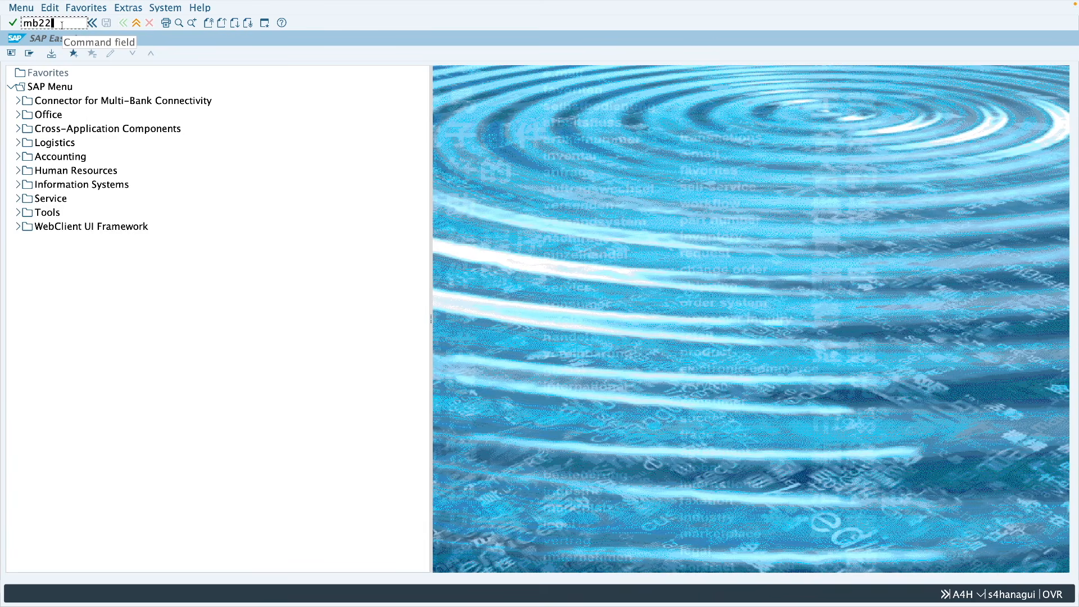
{"action": "key", "text": "Return"}
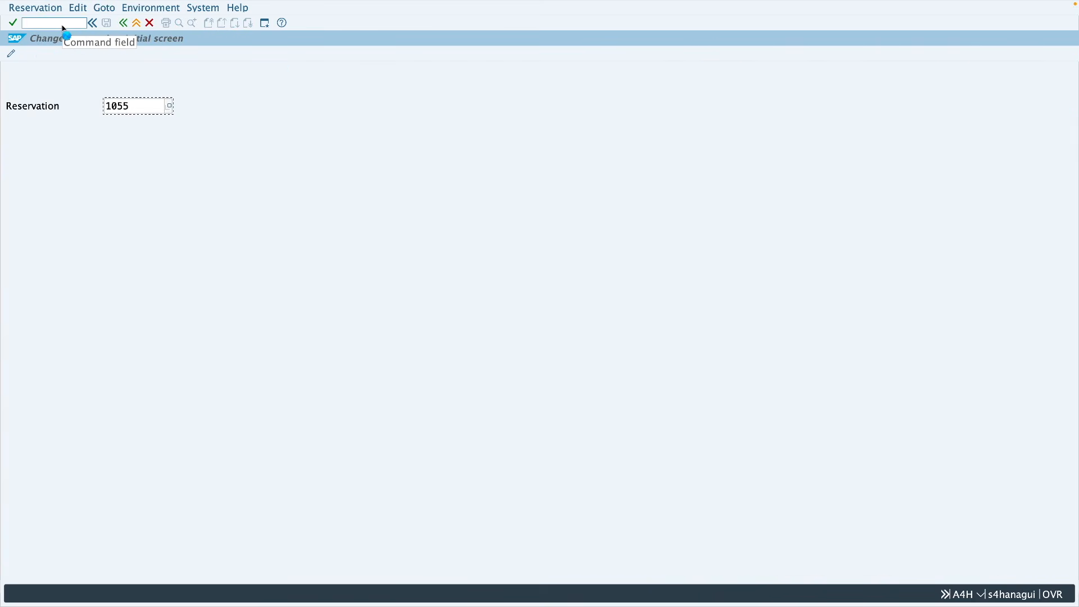
{"action": "key", "text": "Return"}
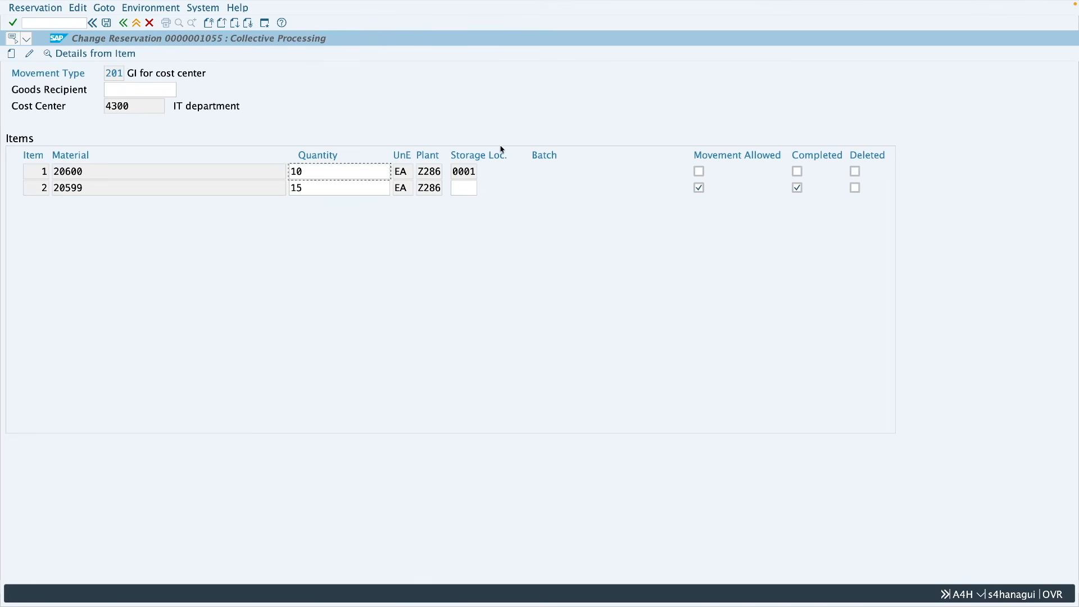
{"action": "left_click", "coordinate": [855, 190]}
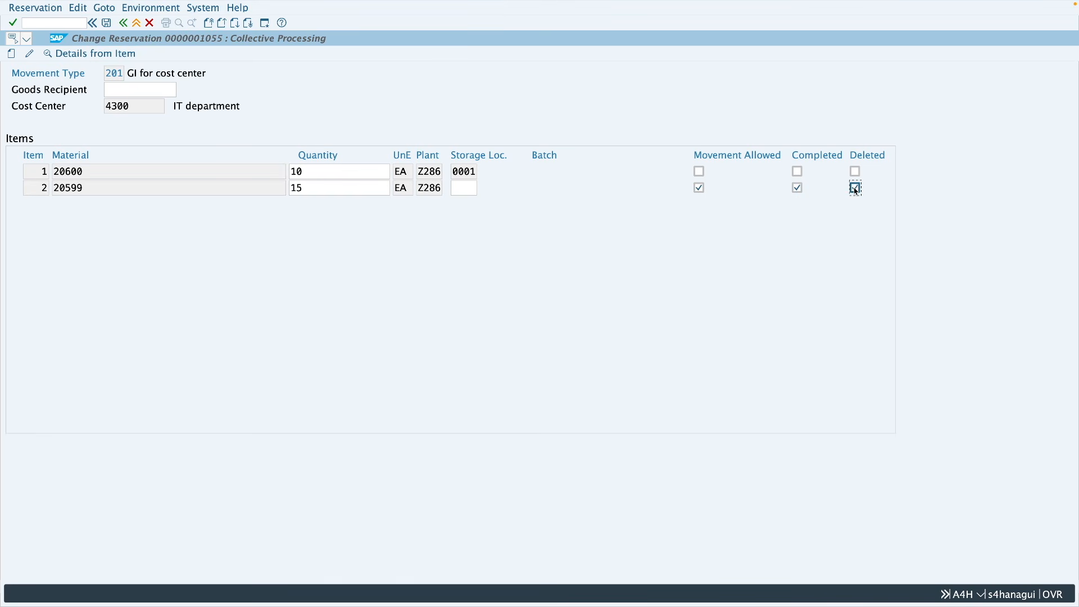
{"action": "left_click", "coordinate": [107, 24]}
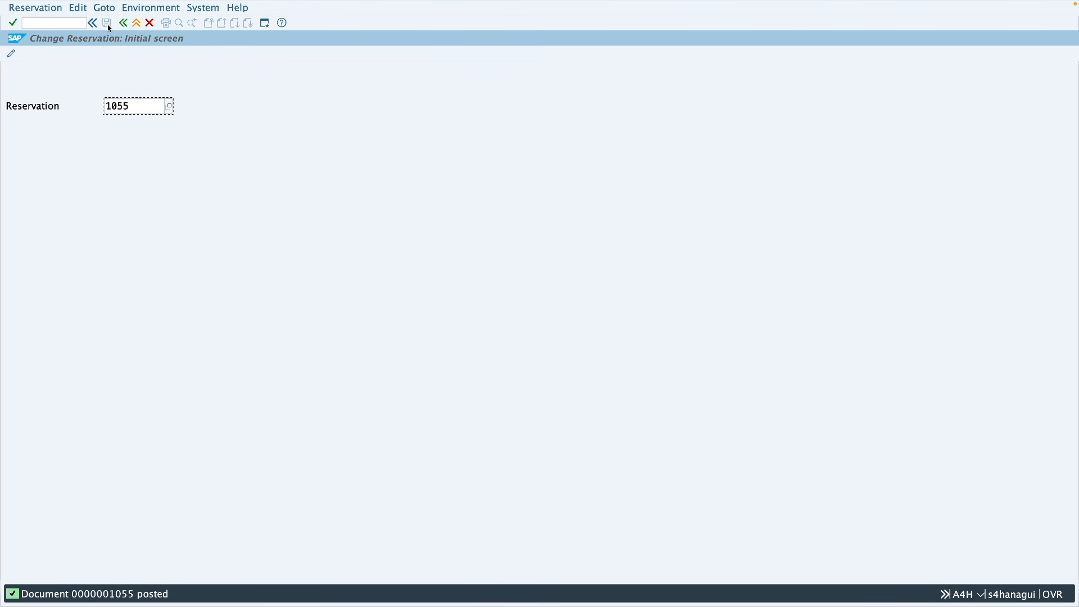
Step: Reopen reservation 1055 in MB22 and try to clear the Deleted indicator of item 2
{"action": "left_click", "coordinate": [137, 23]}
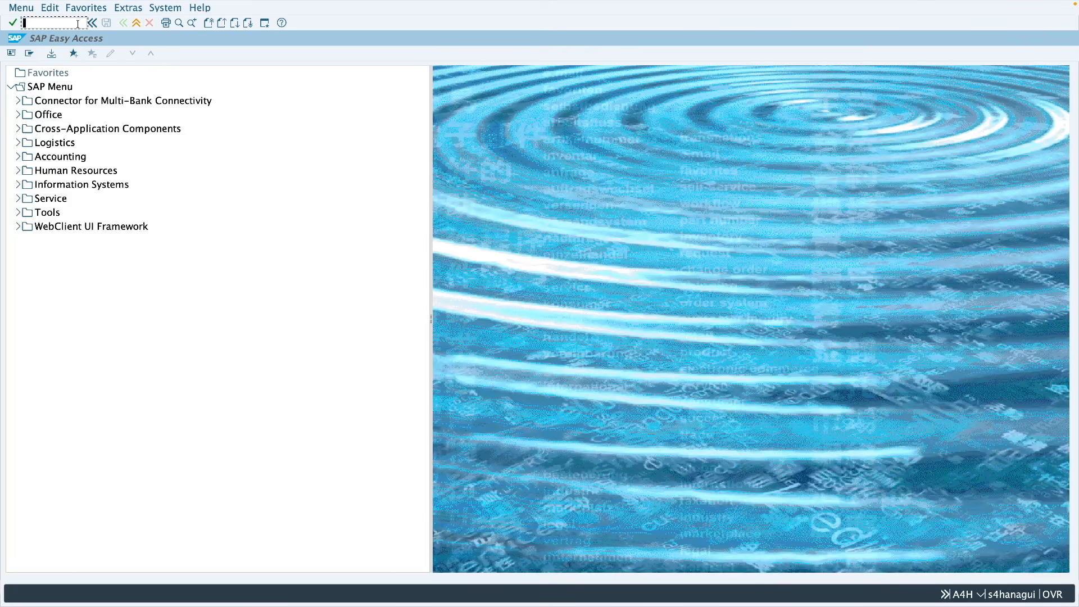
{"action": "type", "text": "mb22"}
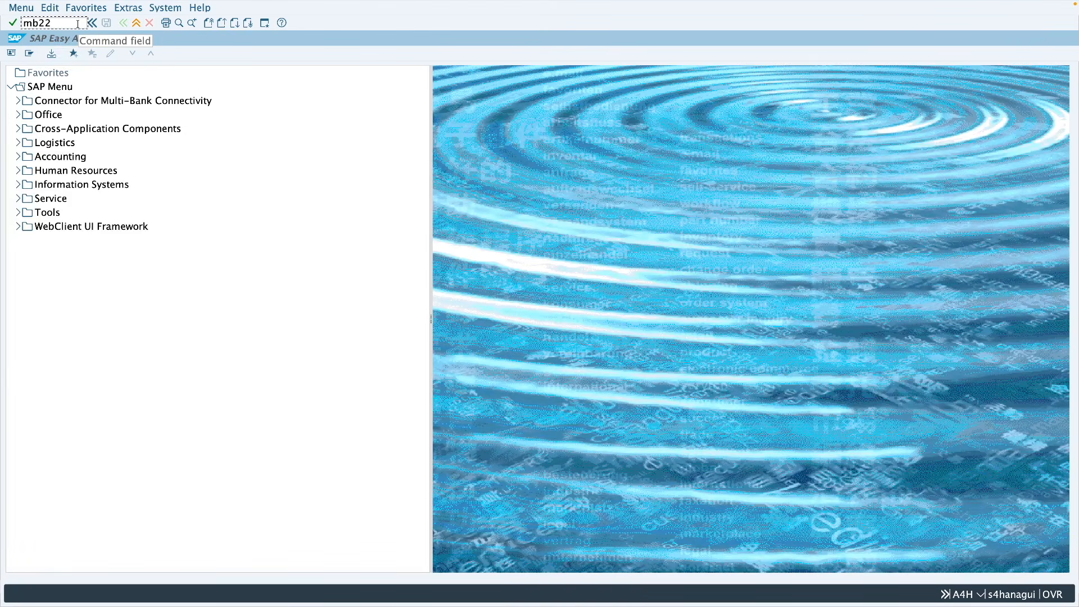
{"action": "key", "text": "Return"}
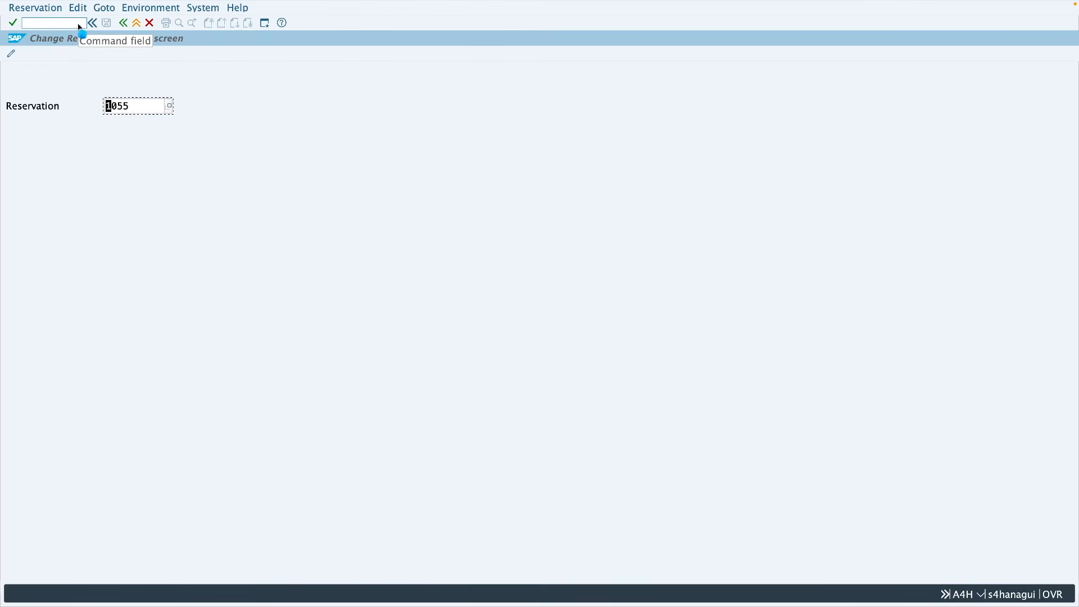
{"action": "key", "text": "Return"}
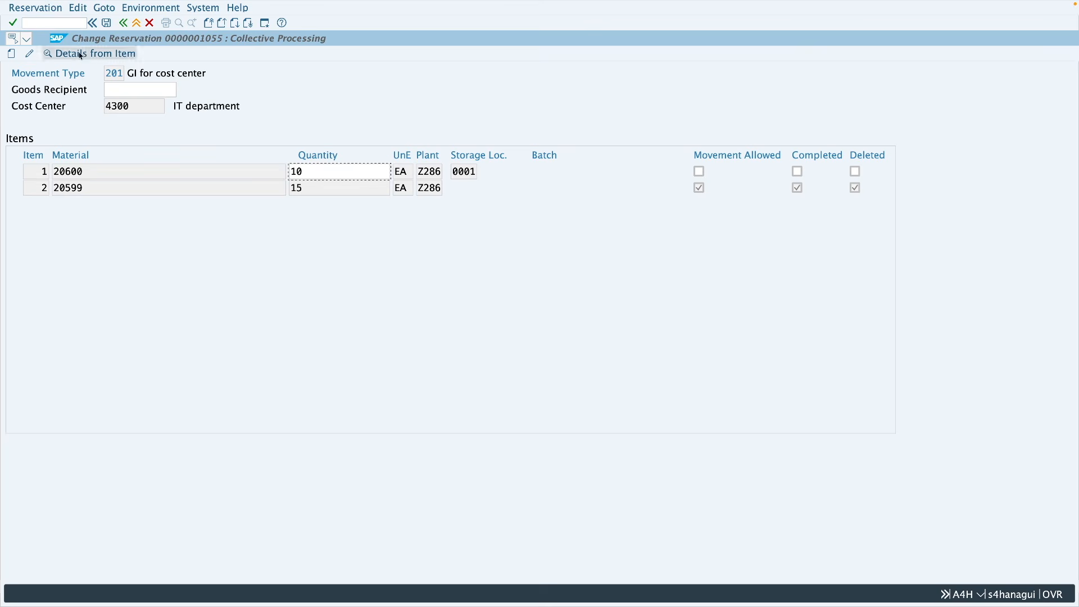
{"action": "left_click", "coordinate": [859, 187]}
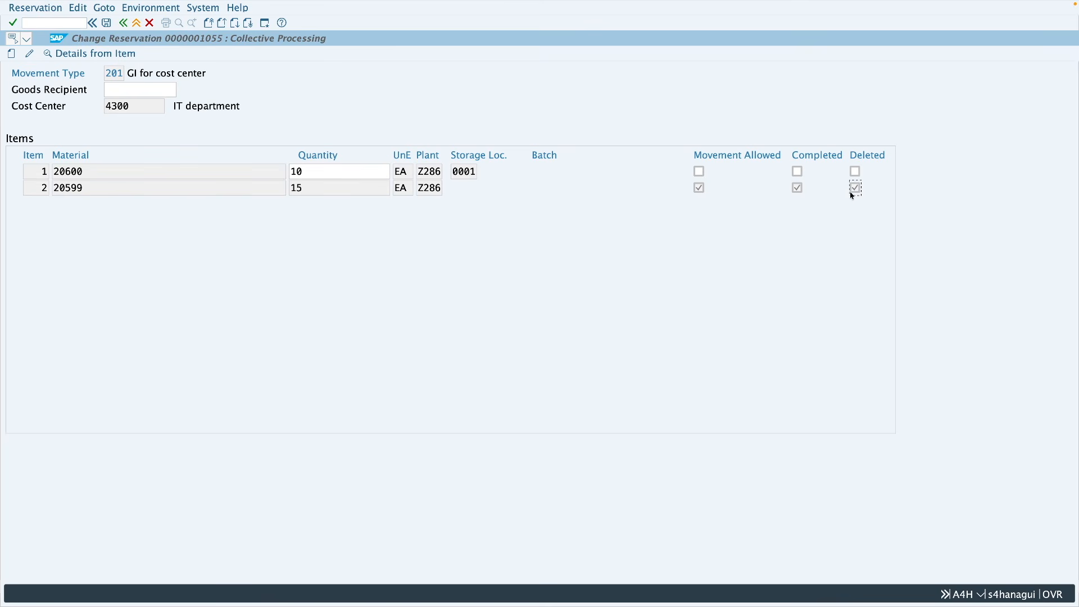
{"action": "left_click", "coordinate": [854, 187]}
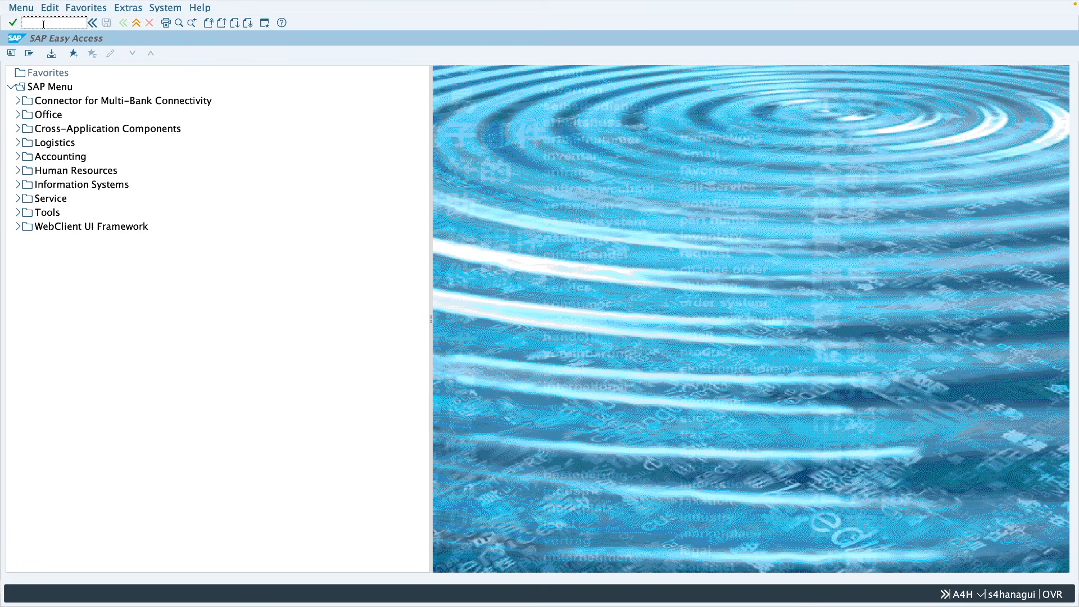
Step: Start a new reservation in MB21 with movement type 201 and plant Z286 for cost center 4300
{"action": "type", "text": "mb21"}
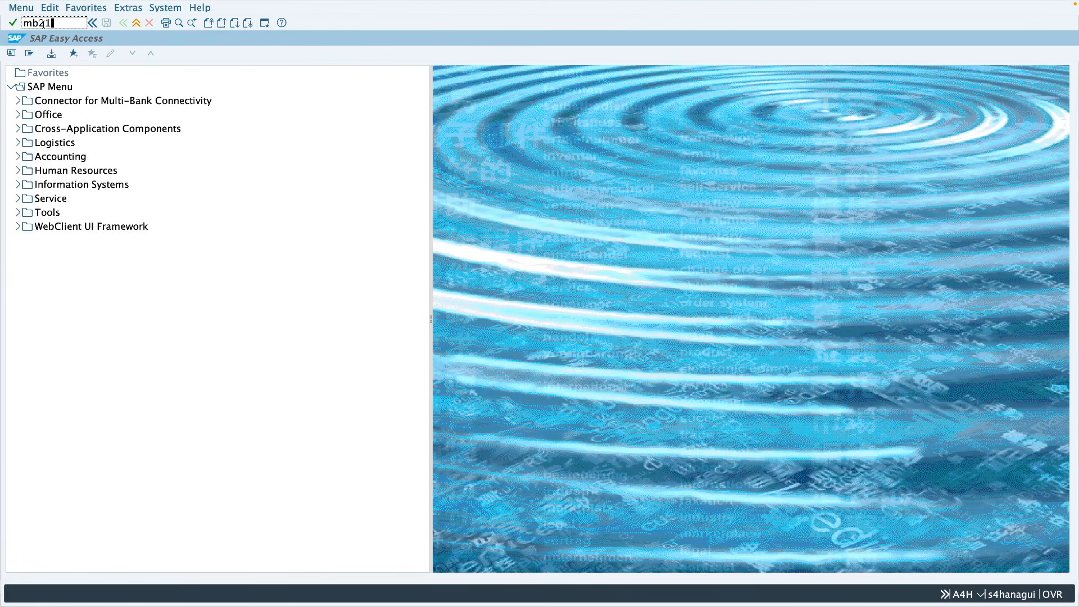
{"action": "key", "text": "Return"}
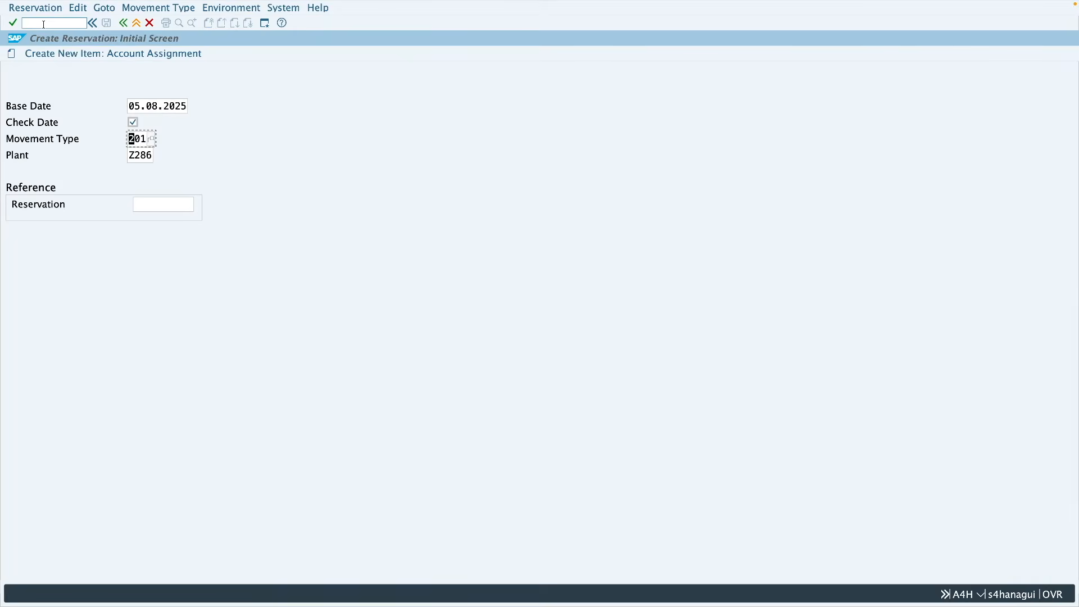
{"action": "key", "text": "Return"}
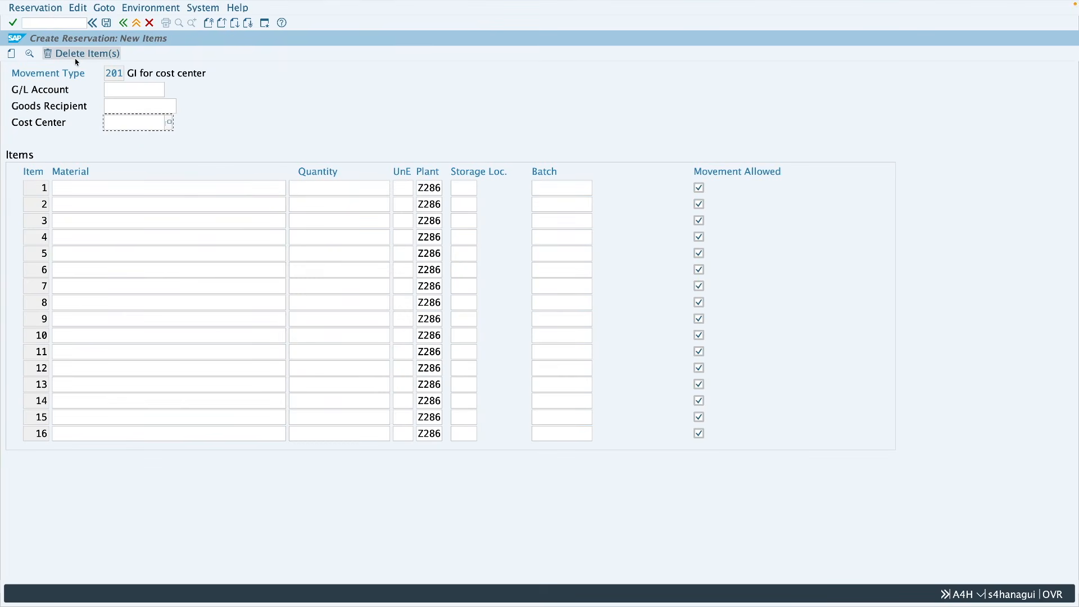
{"action": "type", "text": "4300"}
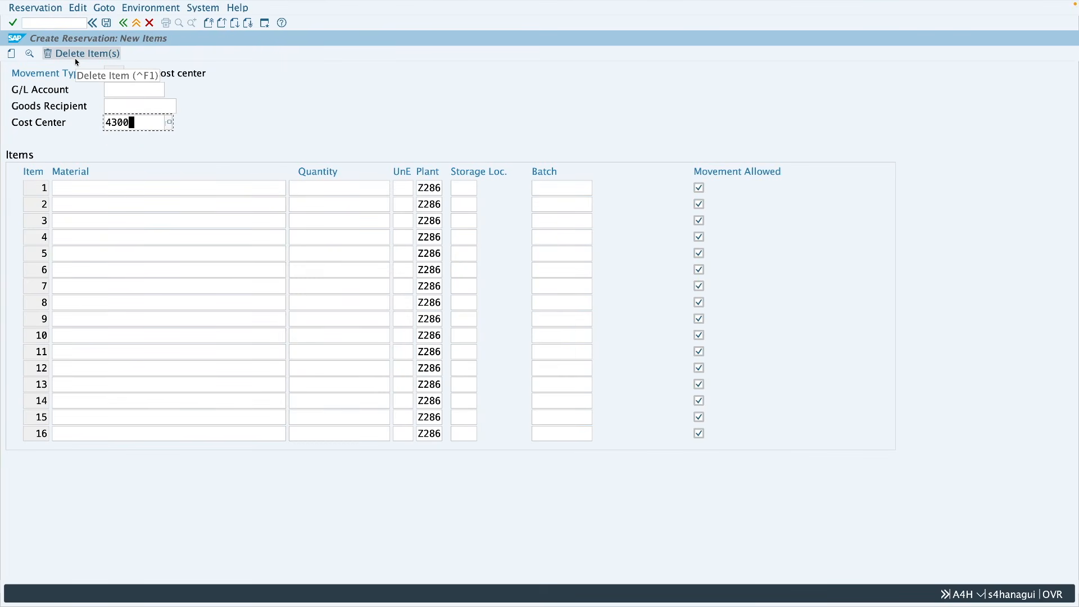
Step: Enter material 20600 with quantity 10 and storage location 0001 as item 1 and save the reservation
{"action": "left_click", "coordinate": [108, 193]}
{"action": "type", "text": "2"}
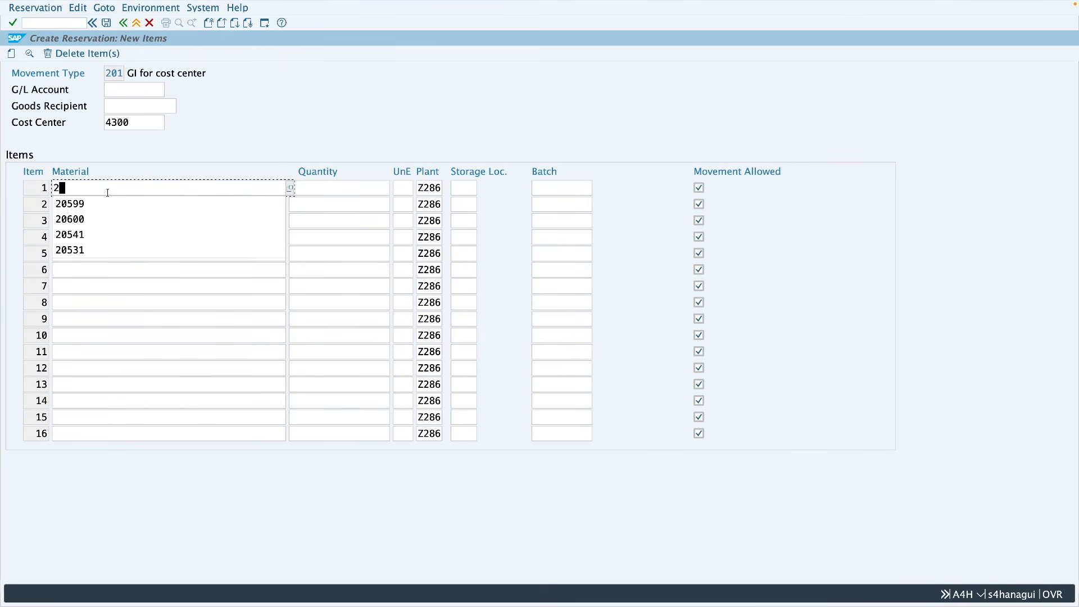
{"action": "type", "text": "0600"}
{"action": "left_click", "coordinate": [349, 193]}
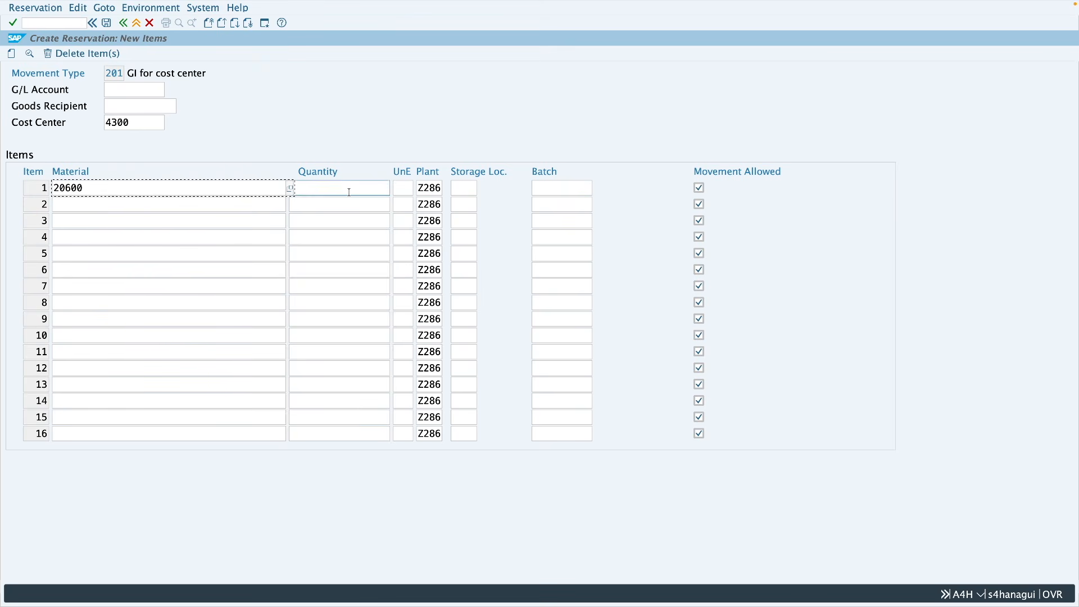
{"action": "type", "text": "10"}
{"action": "left_click", "coordinate": [469, 189]}
{"action": "type", "text": "0001"}
{"action": "key", "text": "Return"}
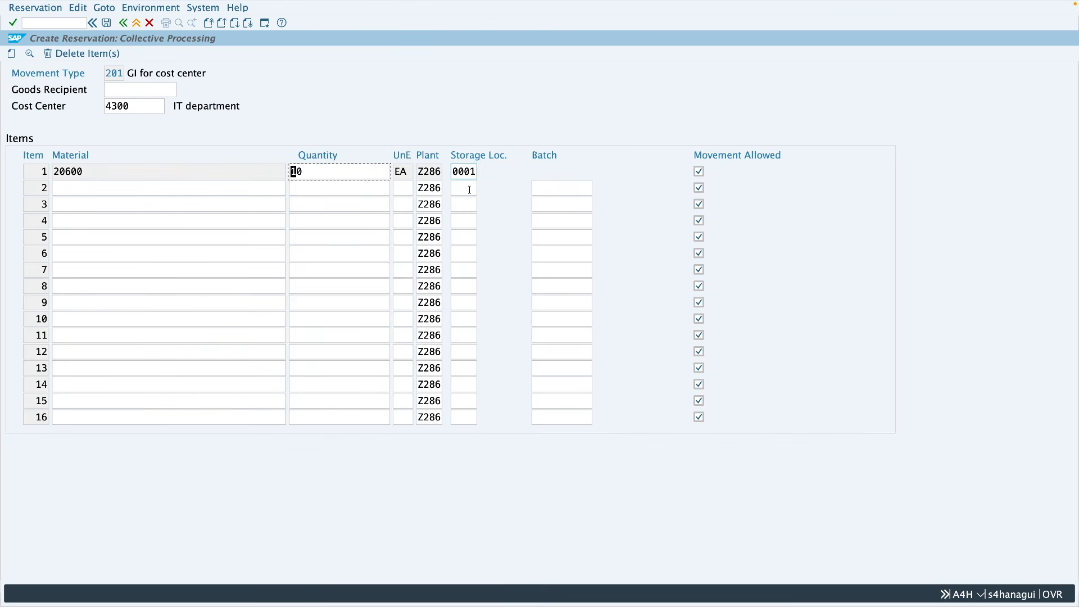
{"action": "left_click", "coordinate": [106, 23]}
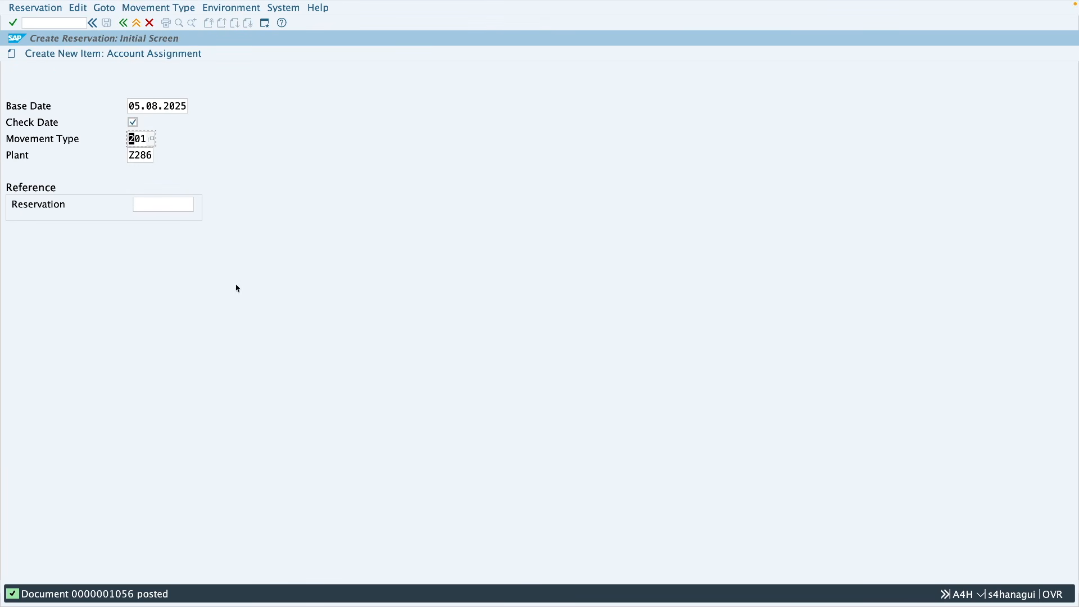
Step: Load reservation 1056 into a MIGO goods issue, mark its bearing item as OK, and post it
{"action": "left_click", "coordinate": [136, 23]}
{"action": "left_click", "coordinate": [73, 24]}
{"action": "type", "text": "migo"}
{"action": "key", "text": "Return"}
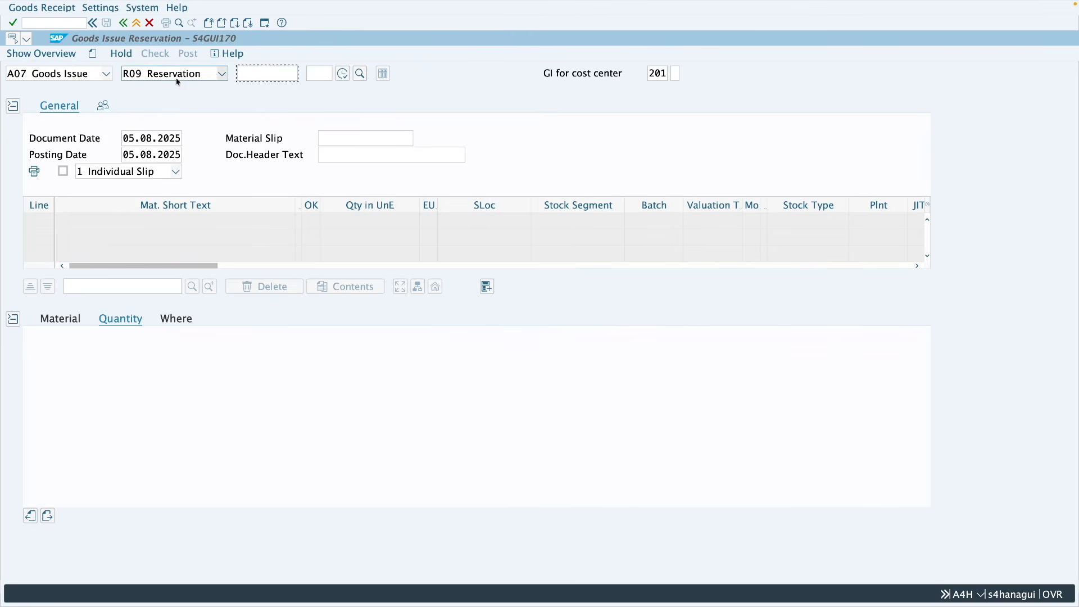
{"action": "left_click", "coordinate": [254, 76]}
{"action": "type", "text": "1055"}
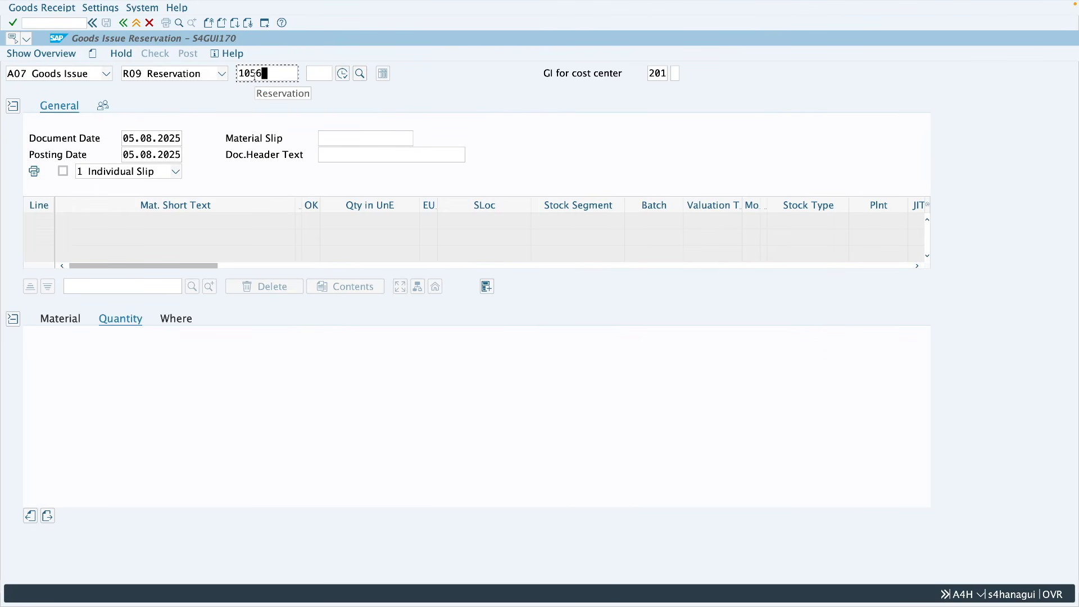
{"action": "key", "text": "Return"}
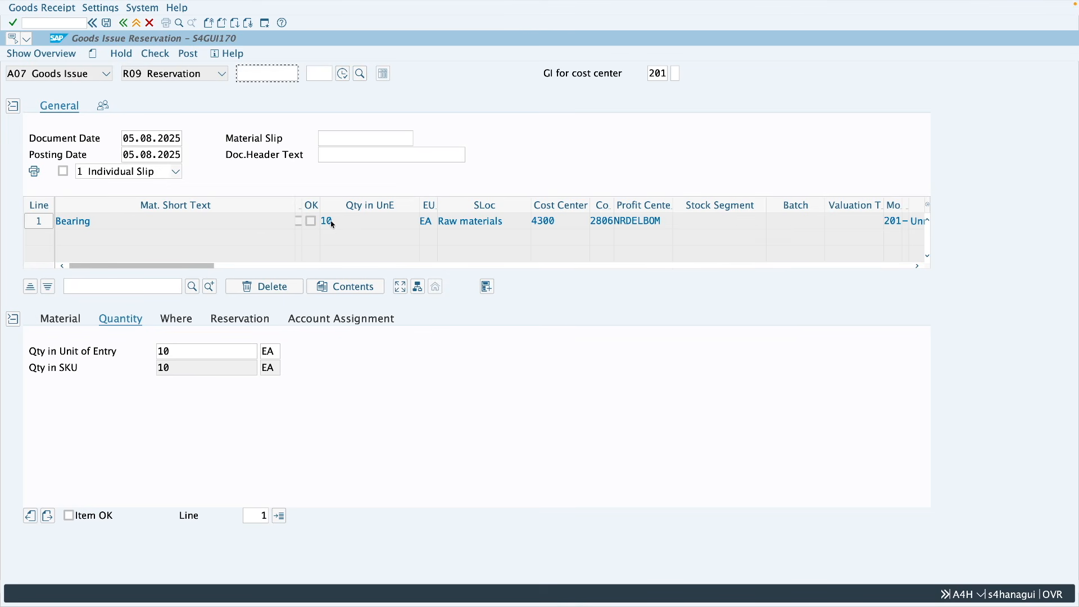
{"action": "left_click", "coordinate": [99, 514]}
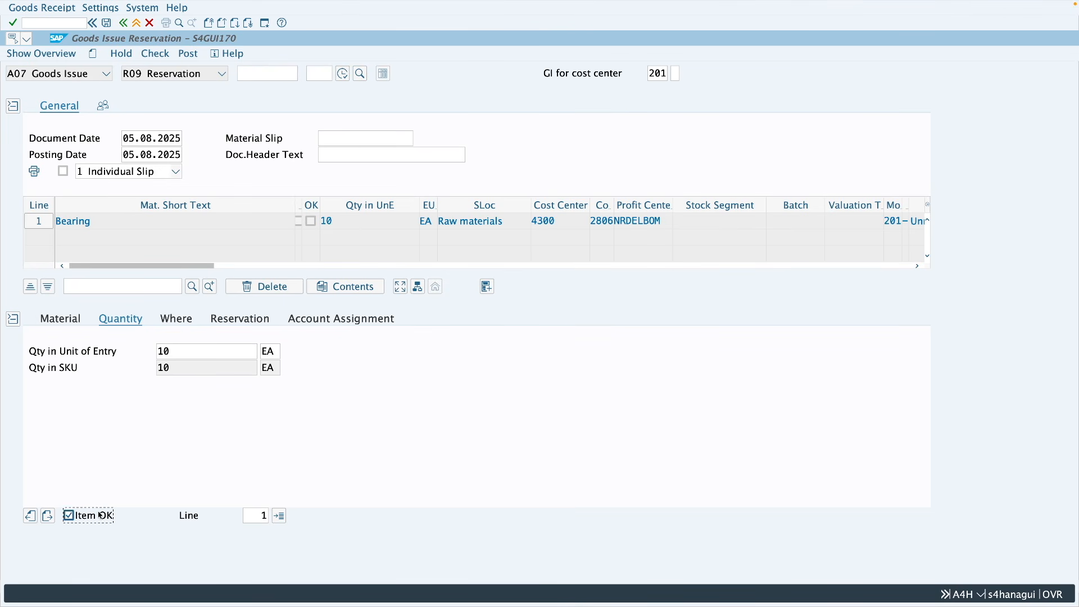
{"action": "left_click", "coordinate": [189, 54]}
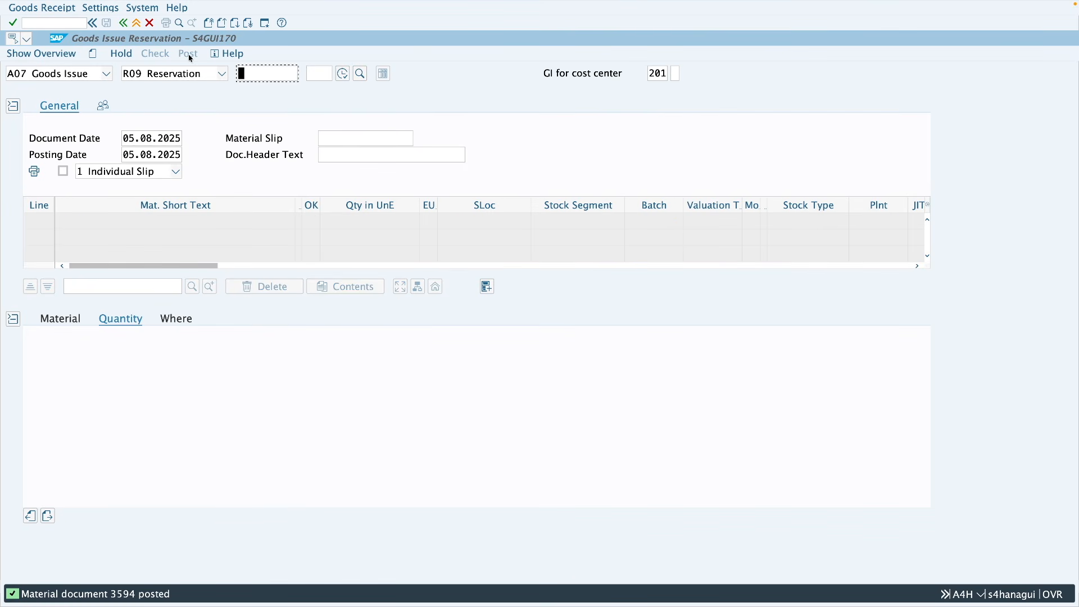
Step: Display reservation 1056 with MB23 and examine the withdrawn quantity and Completed indicator of its item
{"action": "left_click", "coordinate": [136, 23]}
{"action": "left_click", "coordinate": [46, 24]}
{"action": "type", "text": "mb23"}
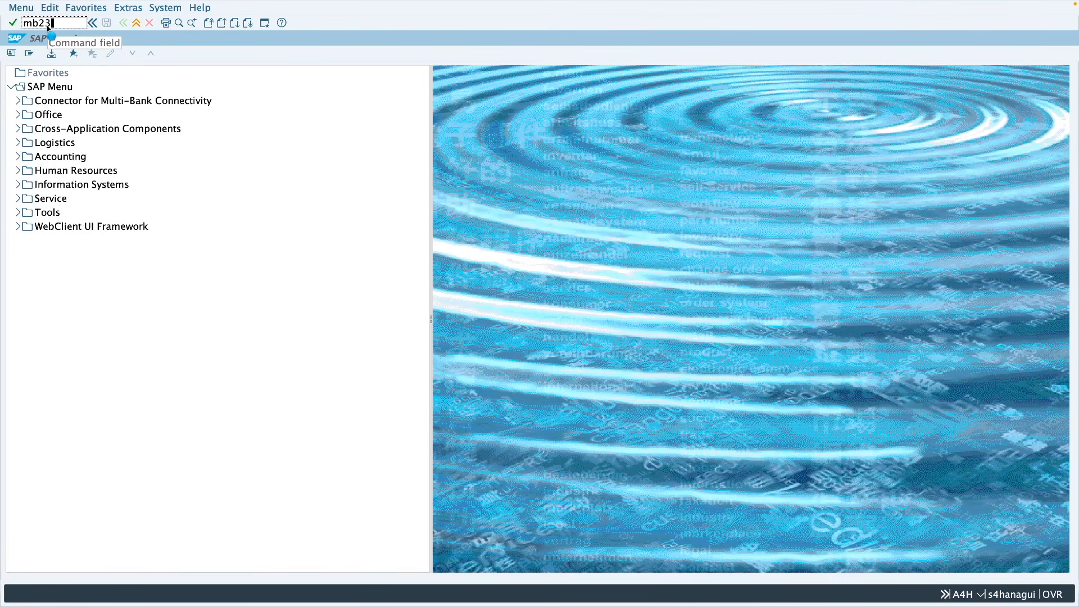
{"action": "key", "text": "Return"}
{"action": "key", "text": "Return"}
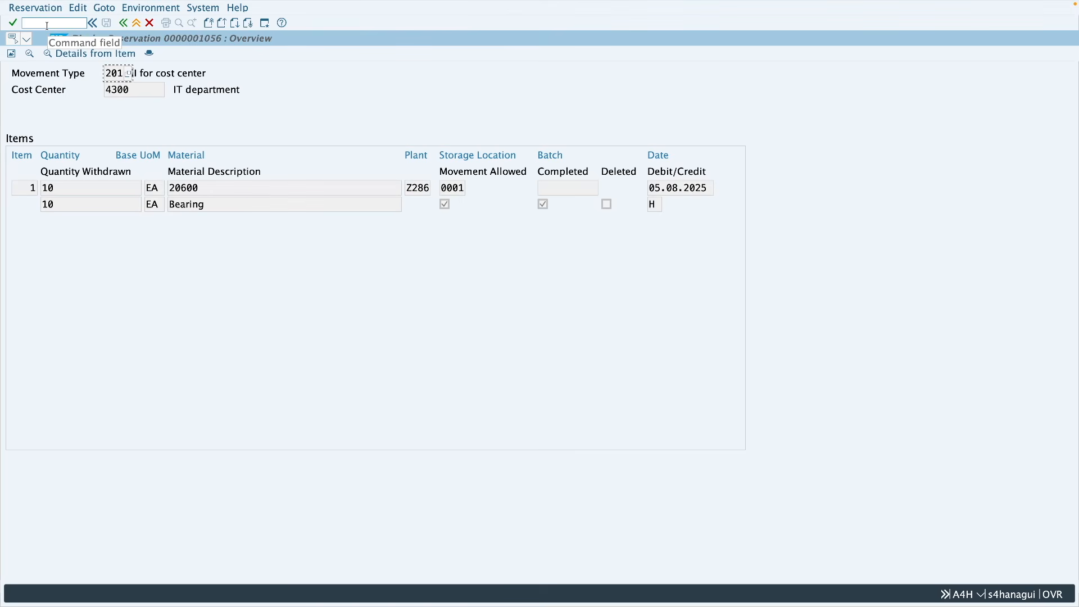
{"action": "double_click", "coordinate": [59, 205]}
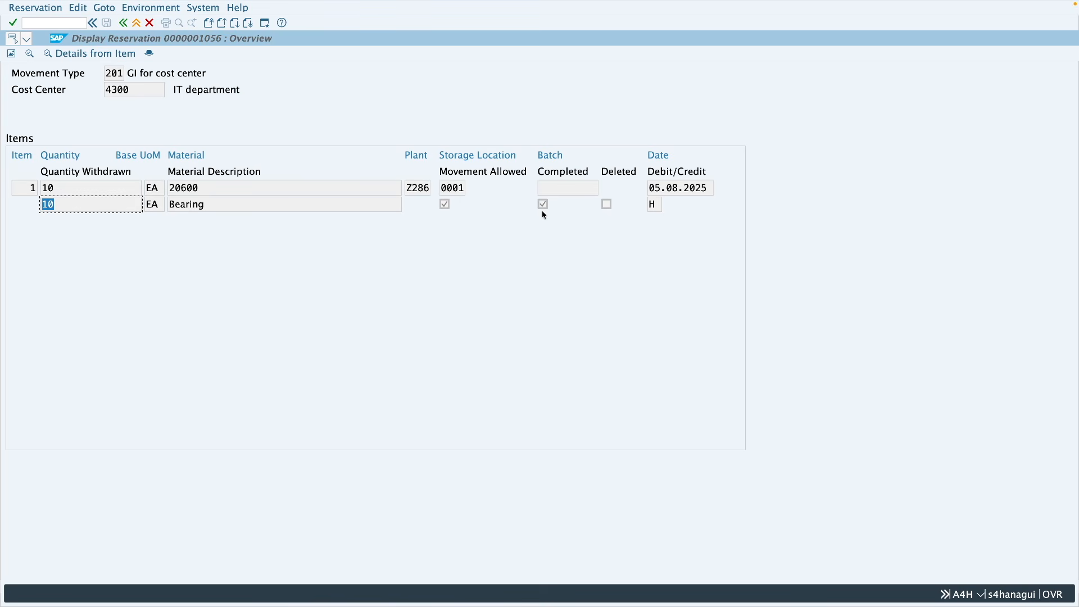
Step: Start another MB21 reservation with movement type 201 in plant Z286 and assign it to cost center 4300
{"action": "left_click", "coordinate": [137, 22]}
{"action": "type", "text": "mb21"}
{"action": "key", "text": "Return"}
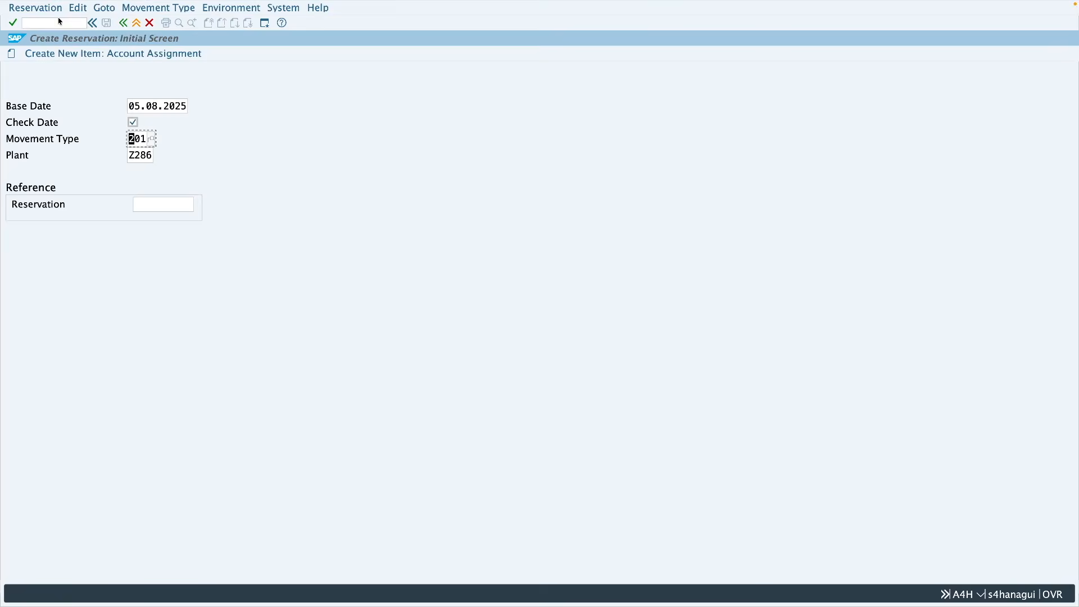
{"action": "key", "text": "Return"}
{"action": "type", "text": "4300"}
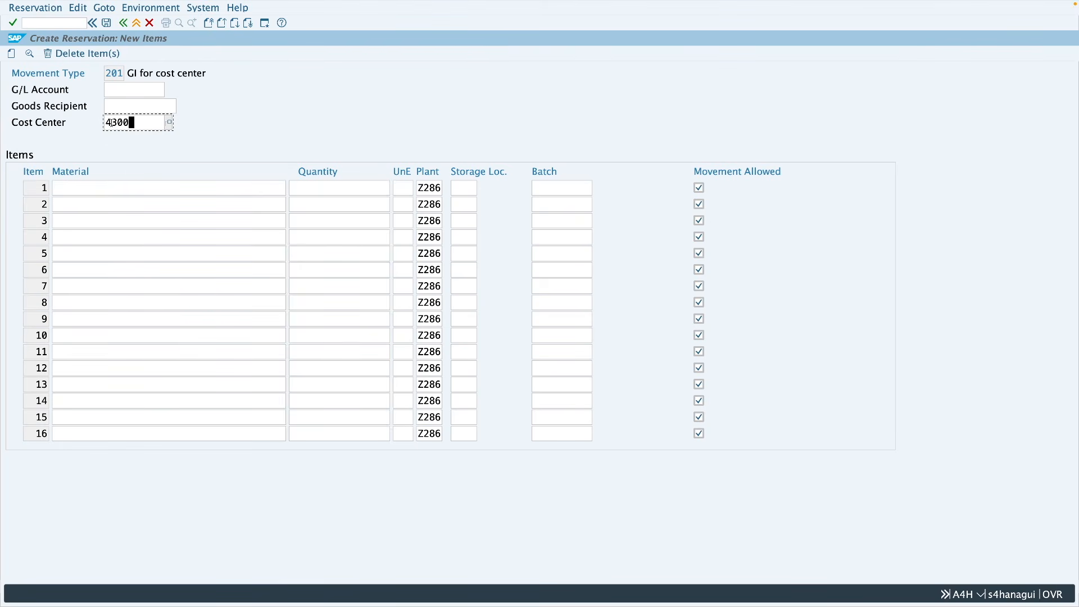
Step: Reserve 10 of material 20600 from storage location 0001 in item 1 and save the new reservation
{"action": "left_click", "coordinate": [104, 186]}
{"action": "type", "text": "20600"}
{"action": "left_click", "coordinate": [360, 191]}
{"action": "type", "text": "10"}
{"action": "left_click", "coordinate": [471, 189]}
{"action": "type", "text": "0001"}
{"action": "key", "text": "Return"}
{"action": "left_click", "coordinate": [106, 24]}
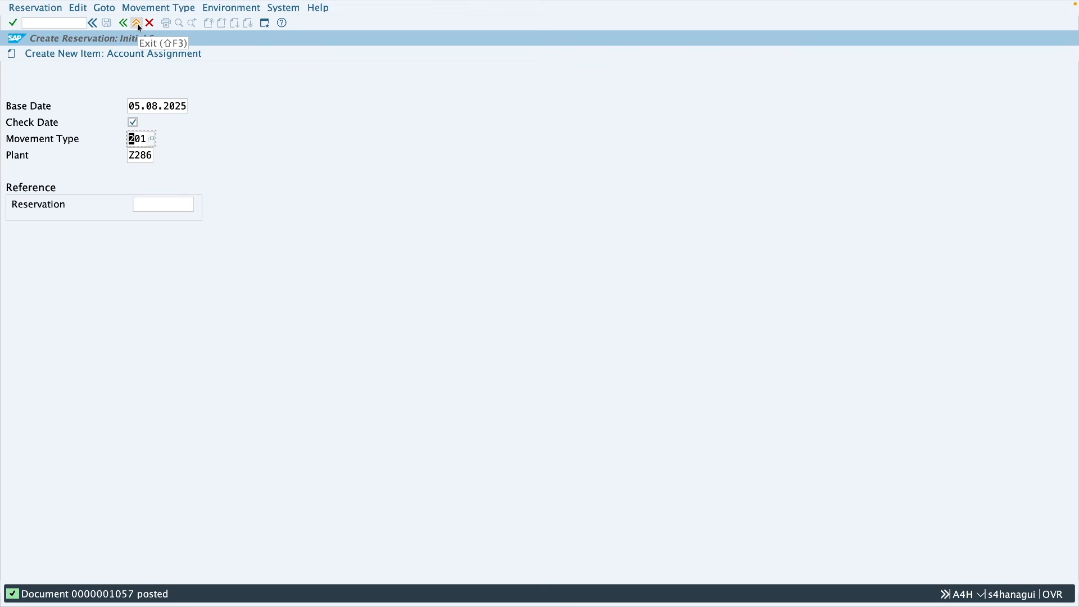
Step: Load reservation 1057 into a MIGO goods issue and open the stock overview for its bearing item
{"action": "left_click", "coordinate": [137, 23]}
{"action": "type", "text": "migo"}
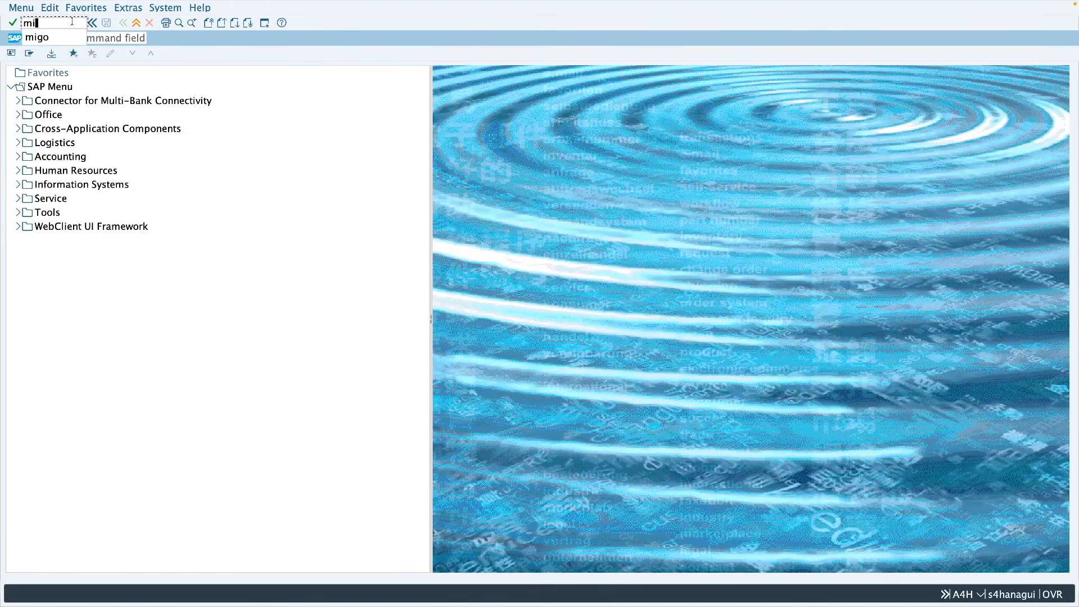
{"action": "key", "text": "Return"}
{"action": "type", "text": "1057"}
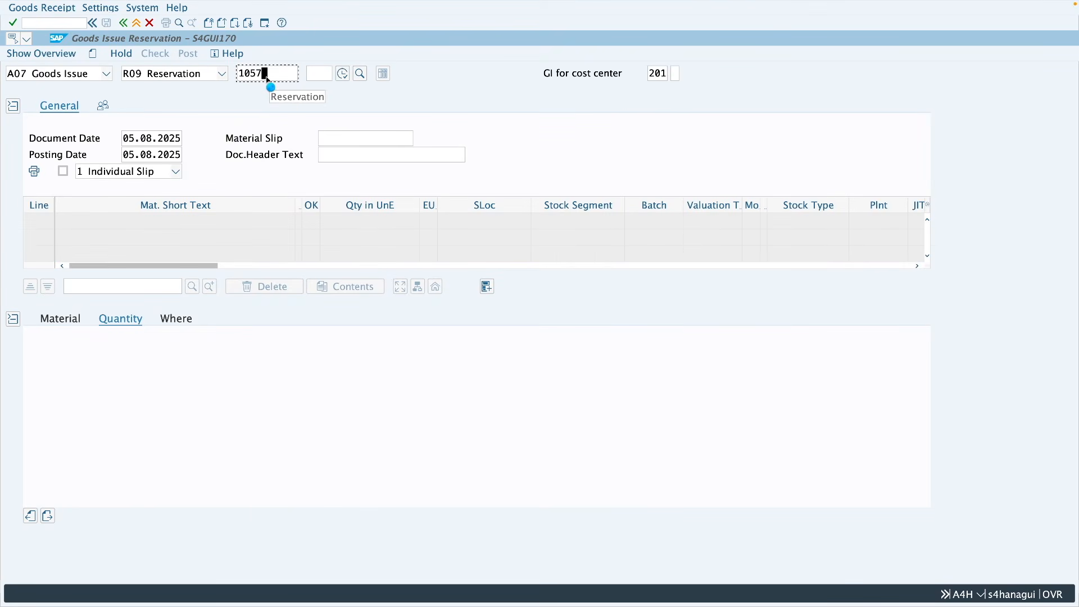
{"action": "key", "text": "Return"}
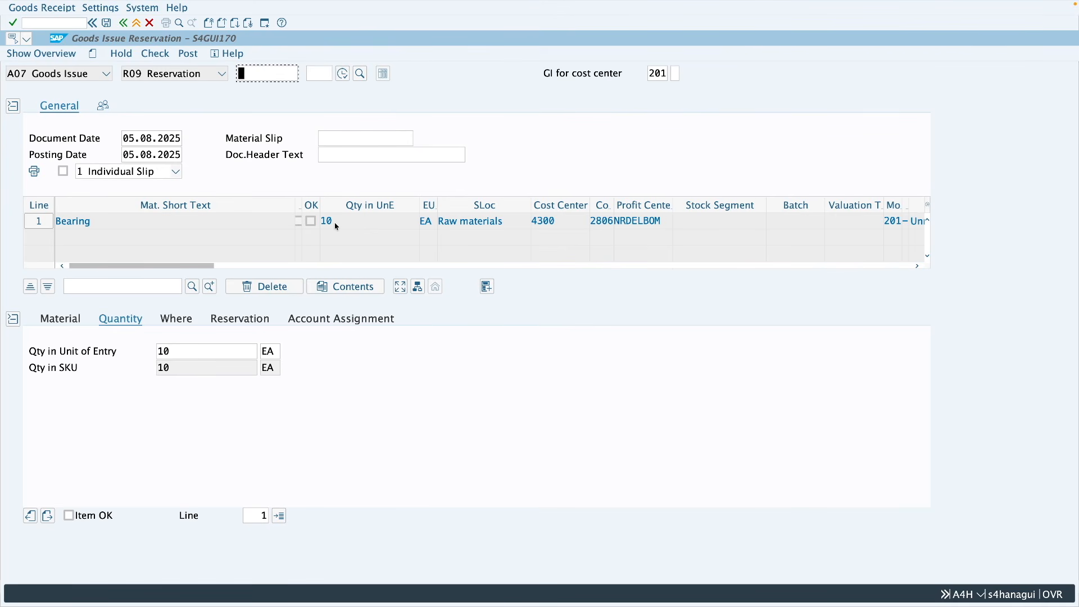
{"action": "left_click", "coordinate": [176, 319]}
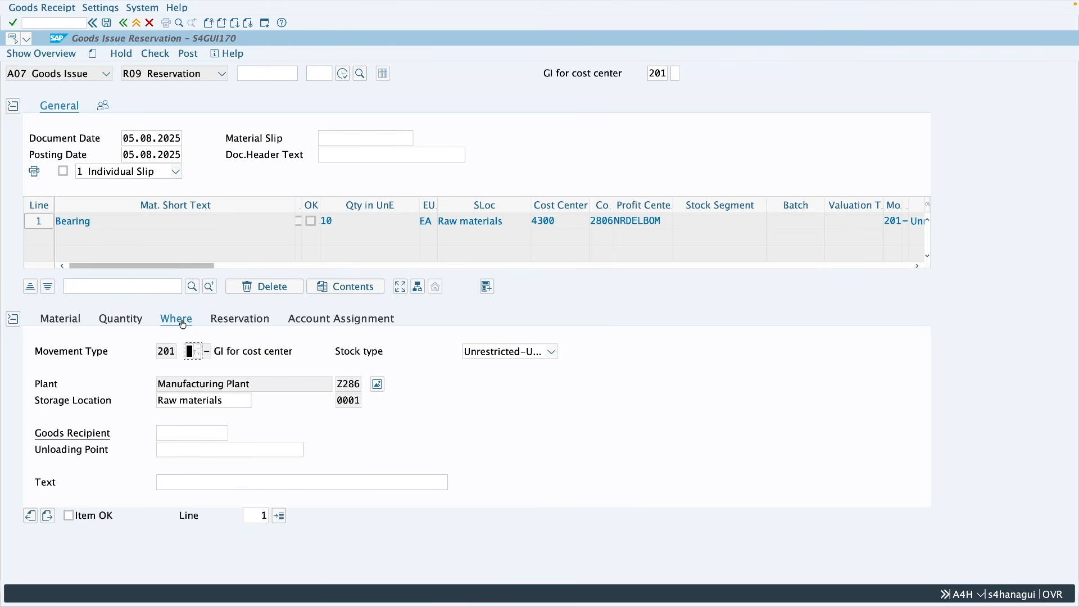
{"action": "left_click", "coordinate": [377, 385]}
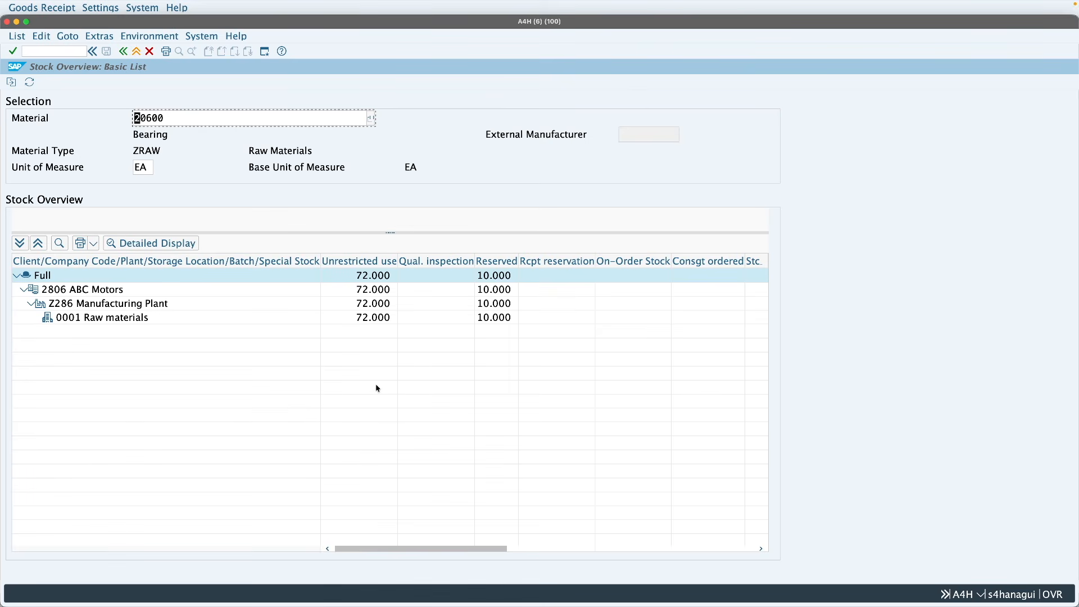
Step: Examine the unrestricted stock of material 20600 in storage location 0001 and return to the goods issue
{"action": "left_click", "coordinate": [27, 25]}
{"action": "left_click", "coordinate": [368, 292]}
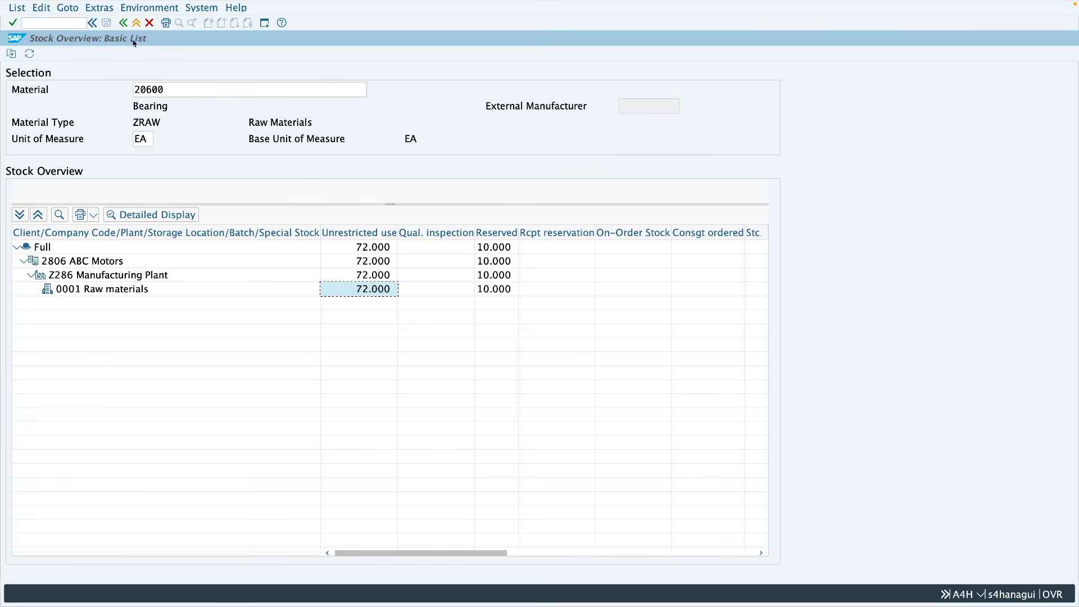
{"action": "left_click", "coordinate": [123, 22]}
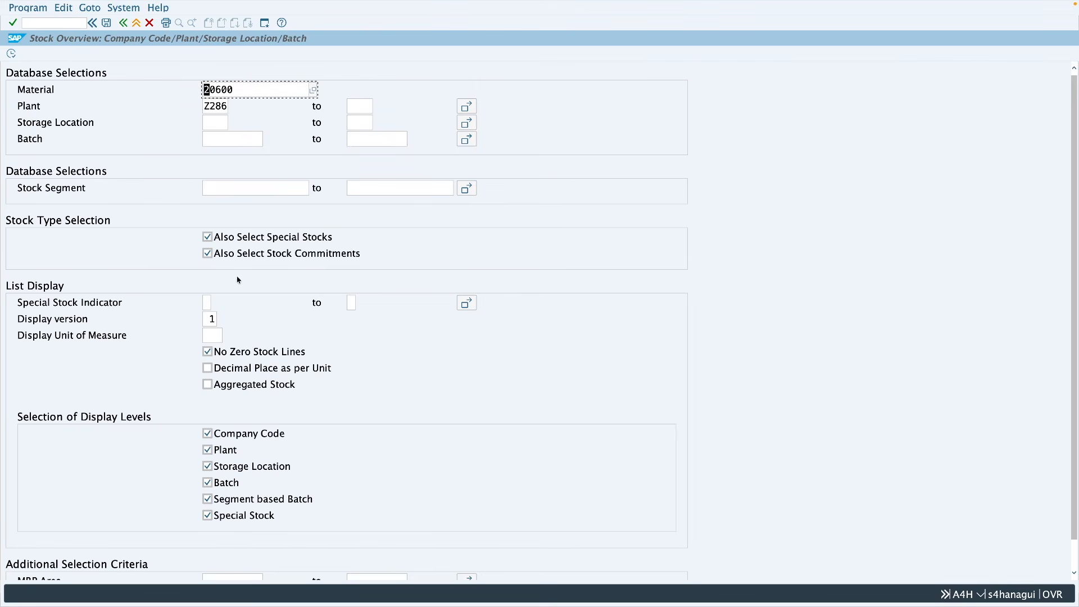
{"action": "left_click", "coordinate": [123, 22]}
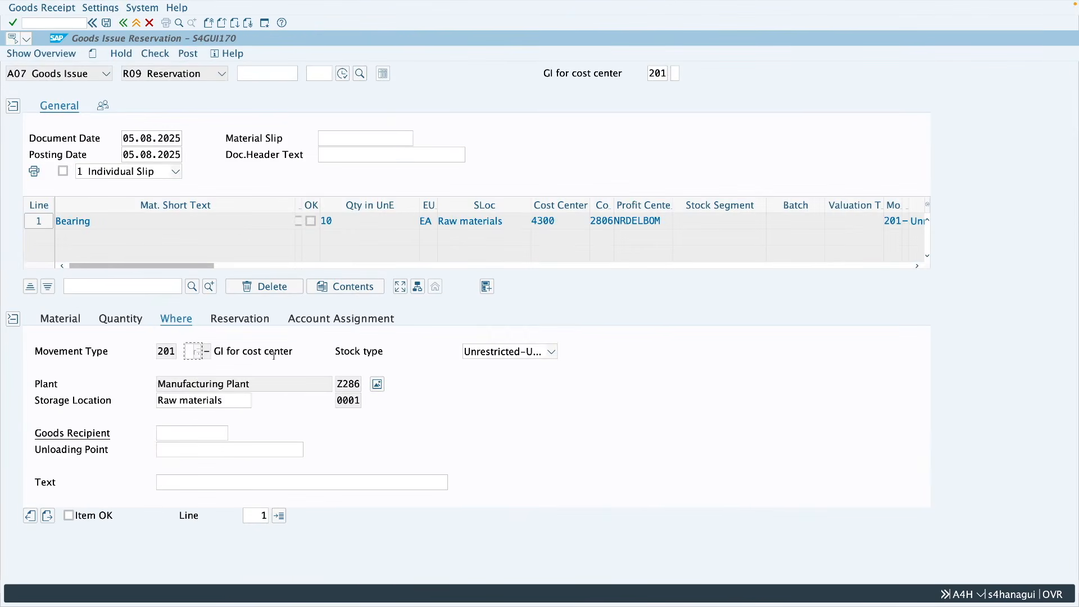
Step: Set the bearing item's issue quantity to 11, mark the item OK, and check and post the goods issue
{"action": "left_click", "coordinate": [100, 318]}
{"action": "left_click", "coordinate": [161, 351]}
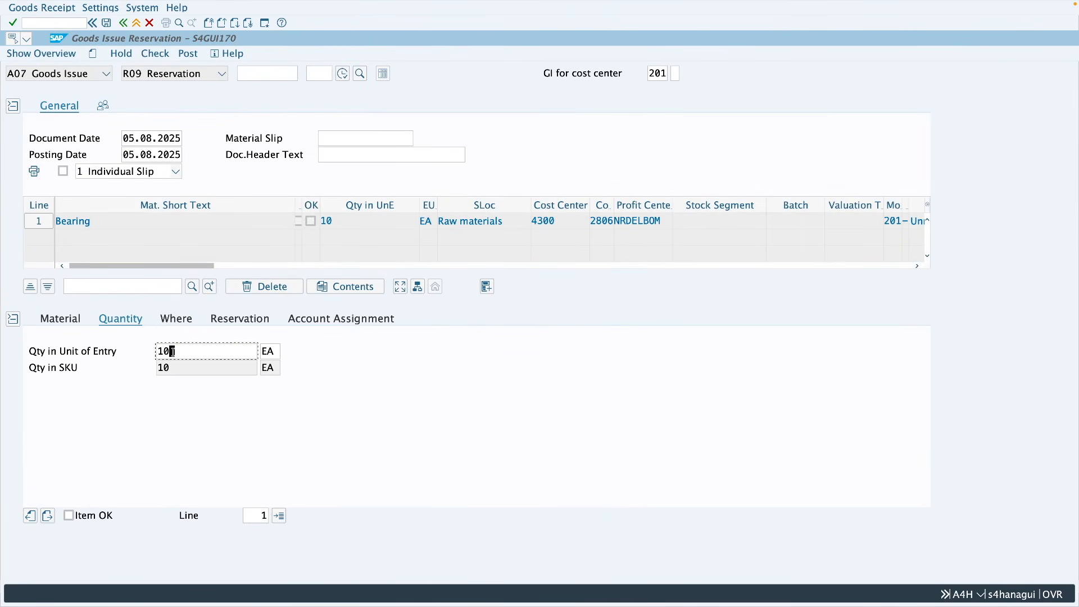
{"action": "type", "text": "1"}
{"action": "key", "text": "Return"}
{"action": "left_click", "coordinate": [105, 516]}
{"action": "left_click", "coordinate": [155, 55]}
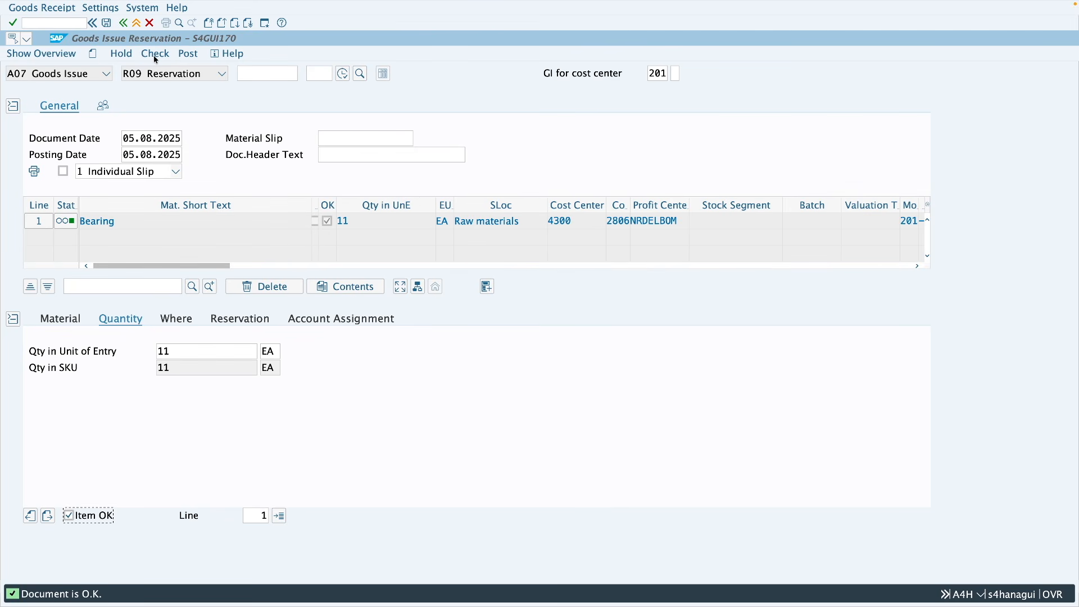
{"action": "left_click", "coordinate": [188, 55]}
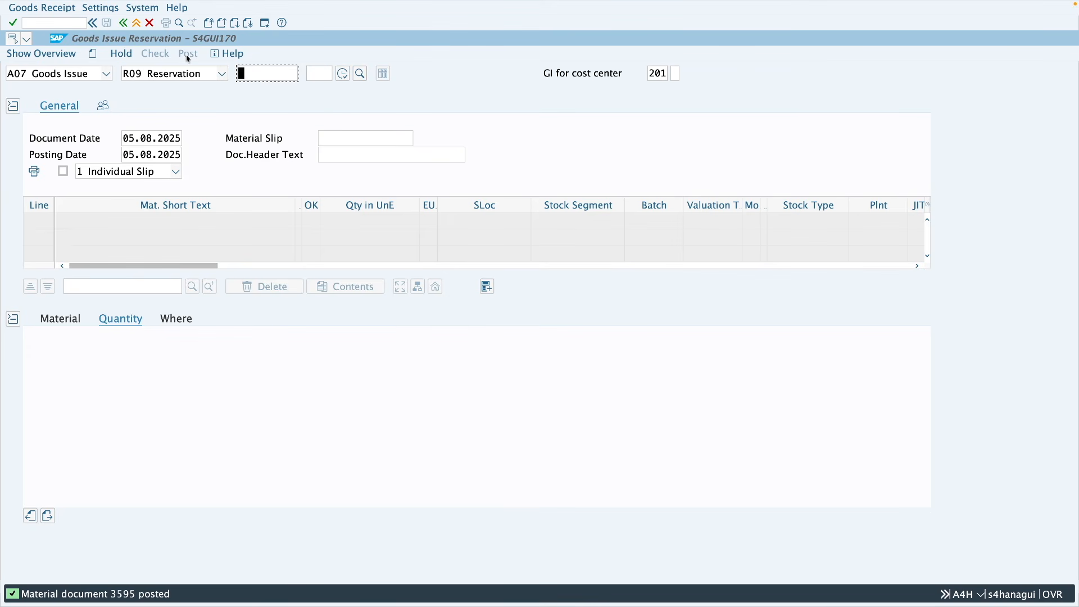
Step: Display reservation 1057 with MB23 and compare the item's withdrawn quantity with its reserved quantity
{"action": "left_click", "coordinate": [137, 23]}
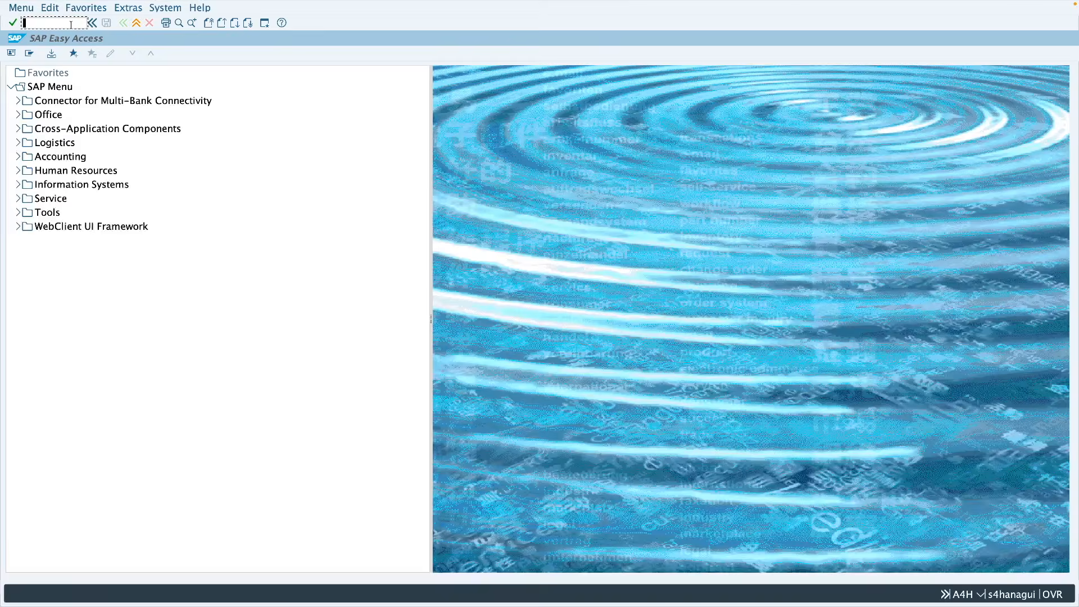
{"action": "type", "text": "mb23"}
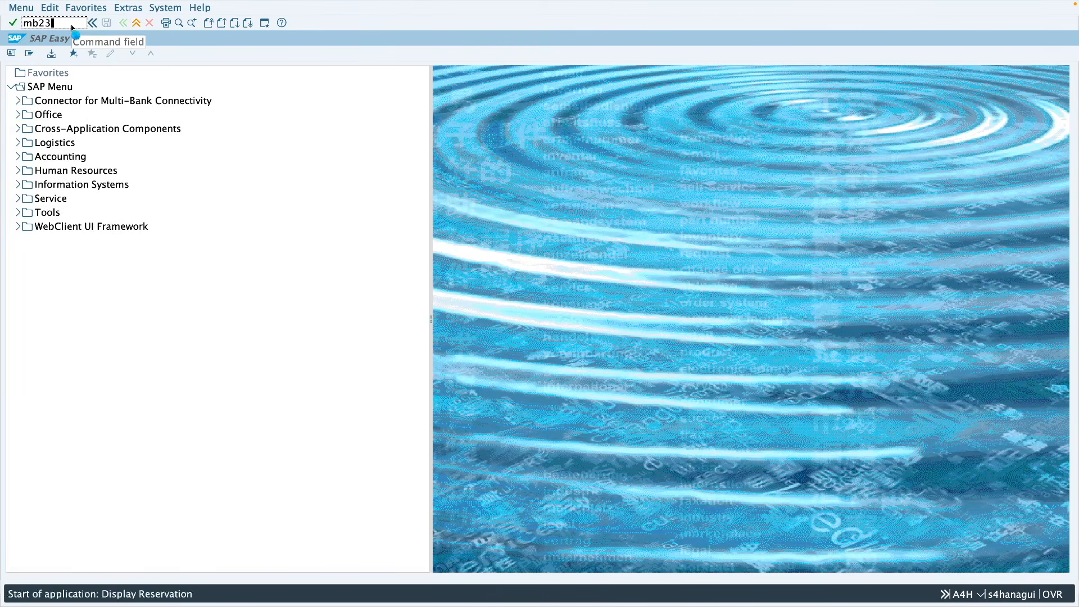
{"action": "key", "text": "Return"}
{"action": "key", "text": "Return"}
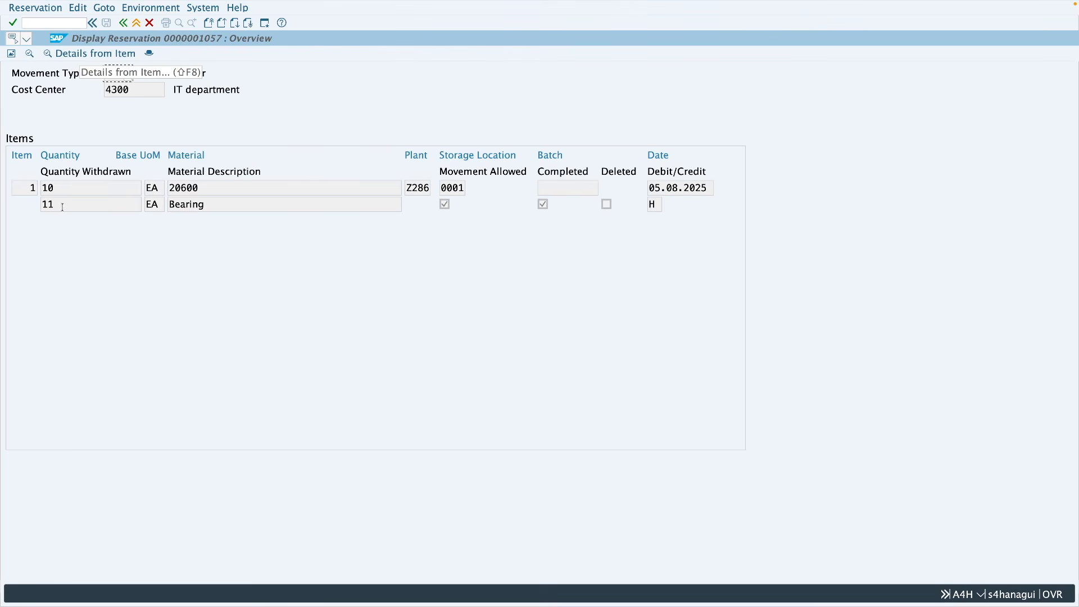
{"action": "left_click_drag", "start_coordinate": [61, 205], "coordinate": [46, 206]}
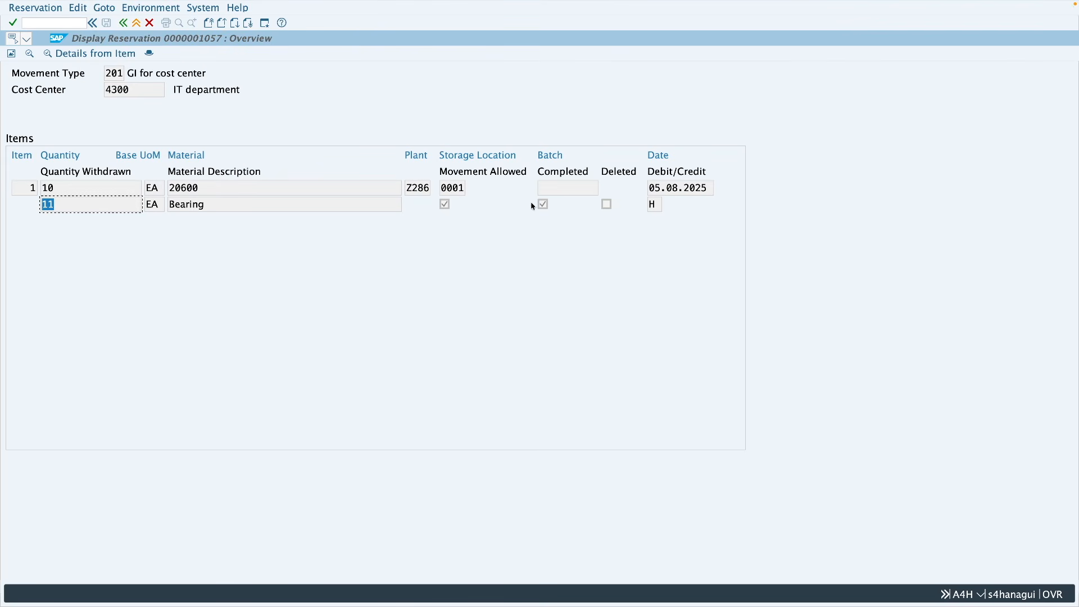
{"action": "left_click_drag", "start_coordinate": [55, 188], "coordinate": [45, 189]}
{"action": "left_click", "coordinate": [53, 189]}
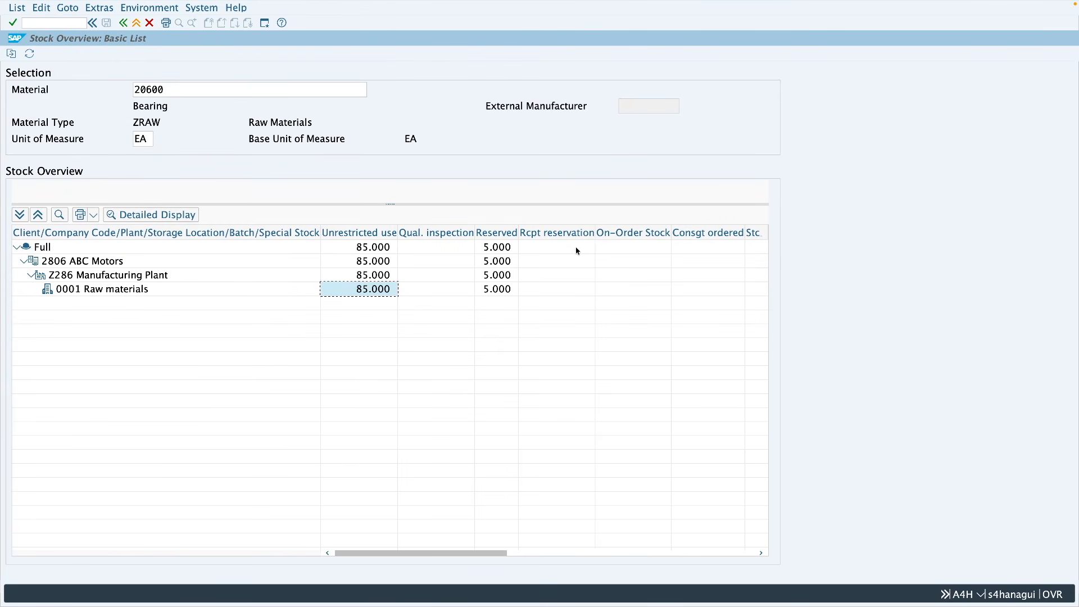
Step: Start the MB25 reservation list and check its selection for material 20600 and plant Z286
{"action": "left_click", "coordinate": [136, 23]}
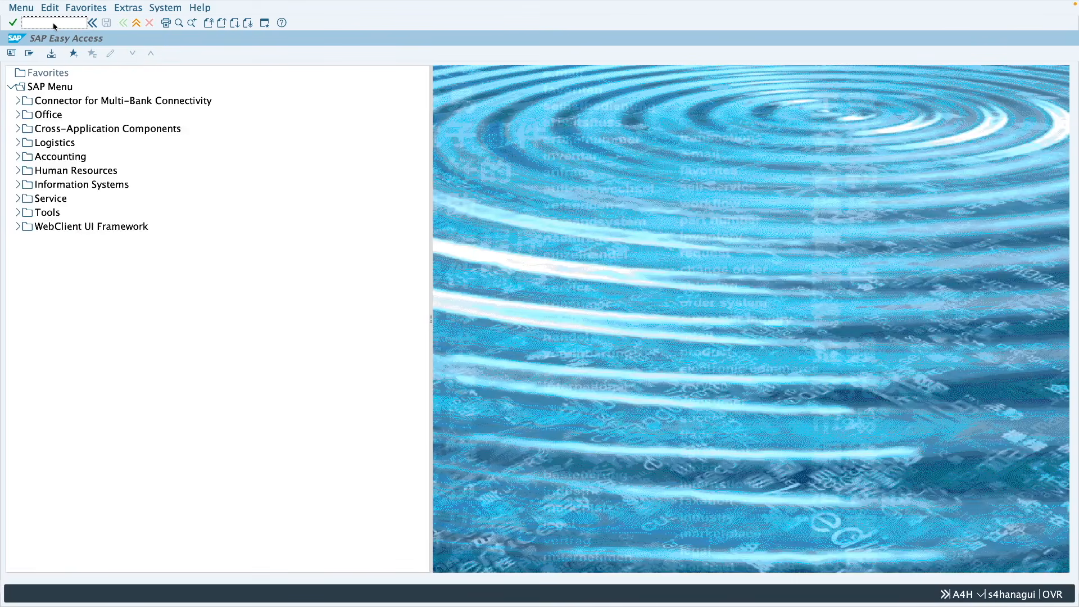
{"action": "type", "text": "mb25"}
{"action": "key", "text": "Return"}
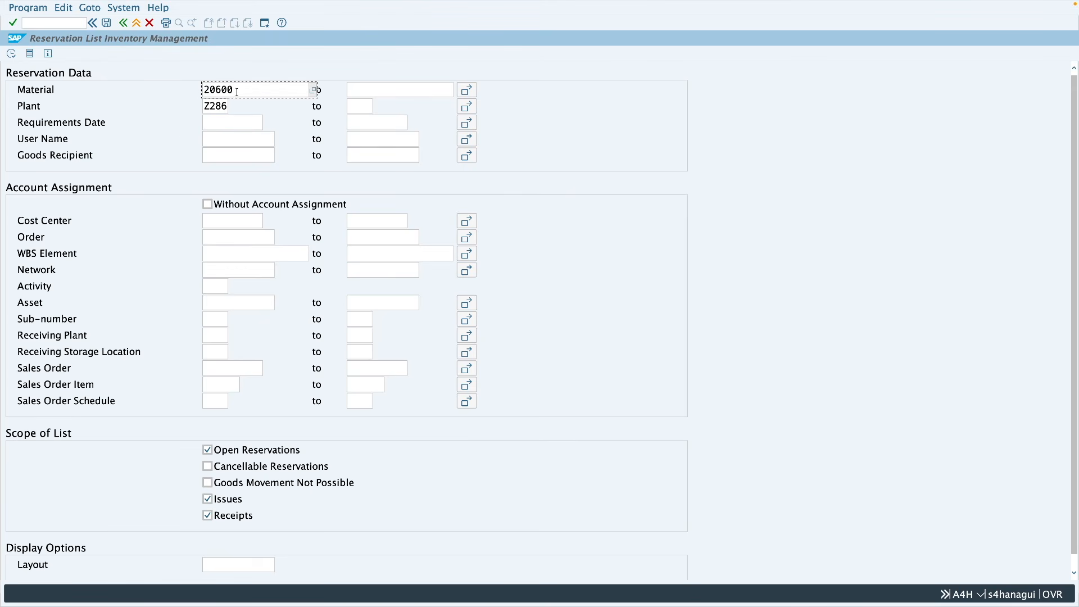
{"action": "left_click_drag", "start_coordinate": [235, 90], "coordinate": [203, 105]}
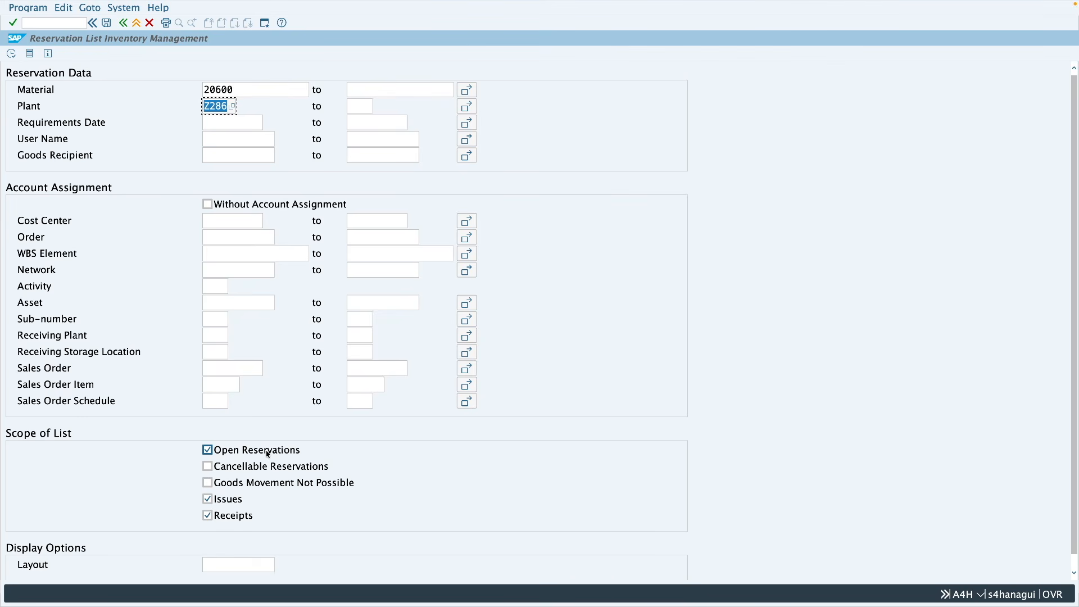
Step: Start an MB21 reservation in a new session with movement type 201 in plant Z286 and assign it to cost center 4300
{"action": "left_click", "coordinate": [265, 23]}
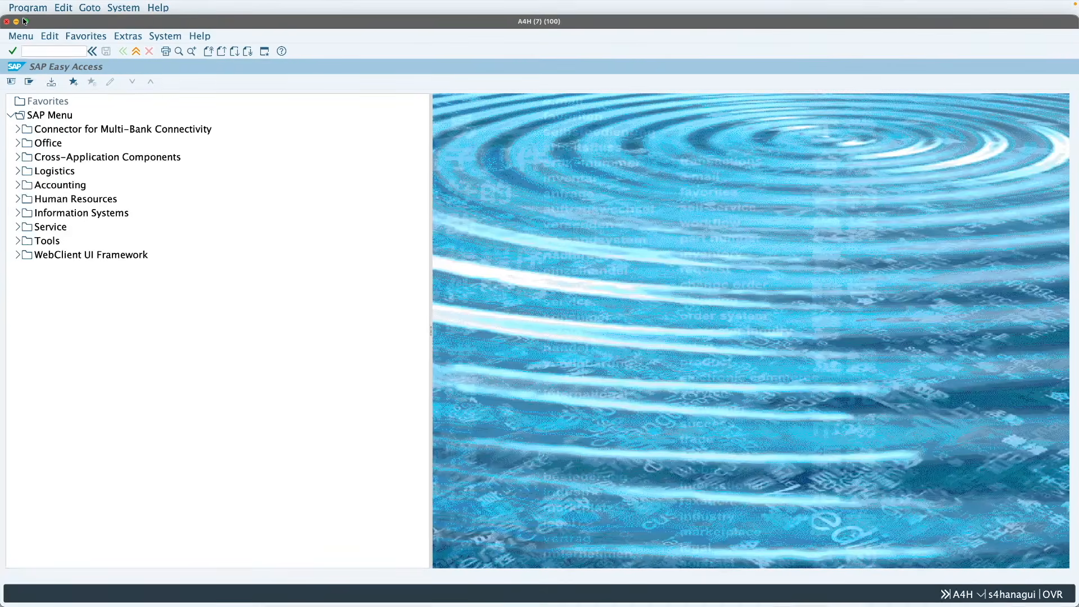
{"action": "type", "text": "mb21"}
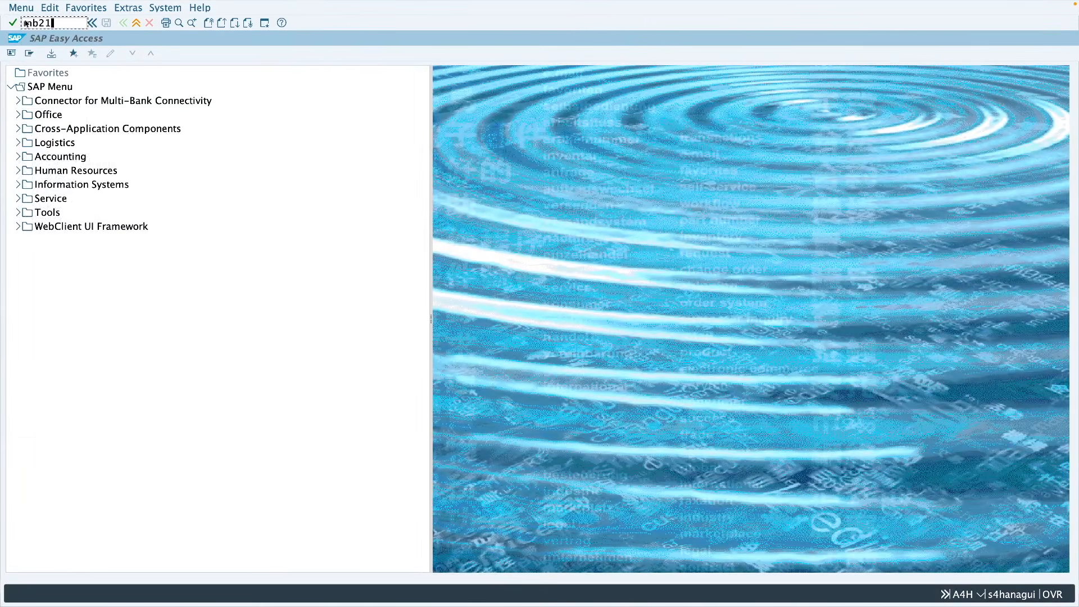
{"action": "key", "text": "Return"}
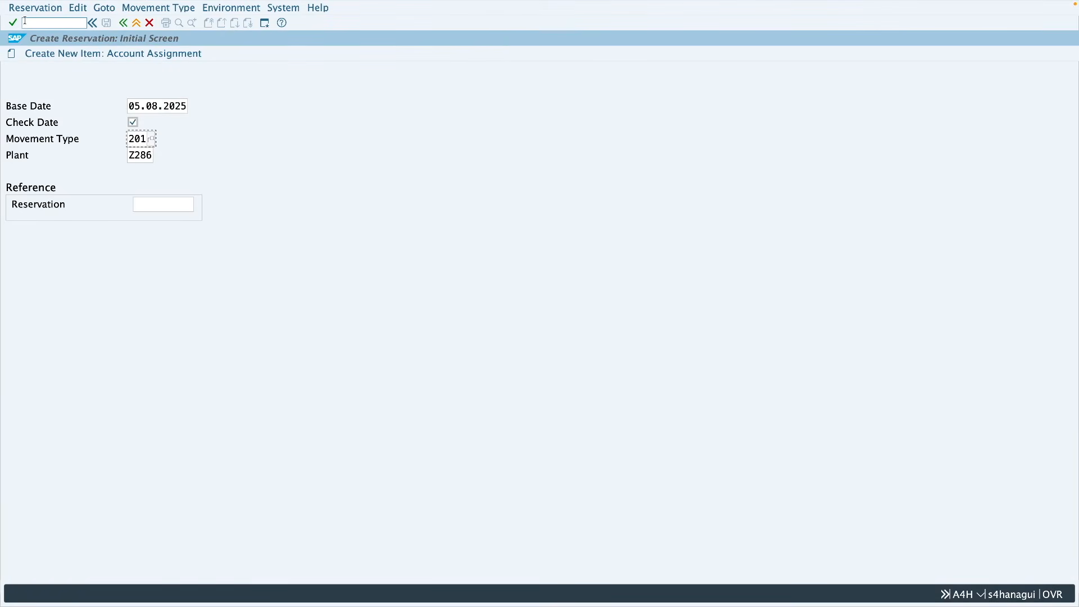
{"action": "key", "text": "Return"}
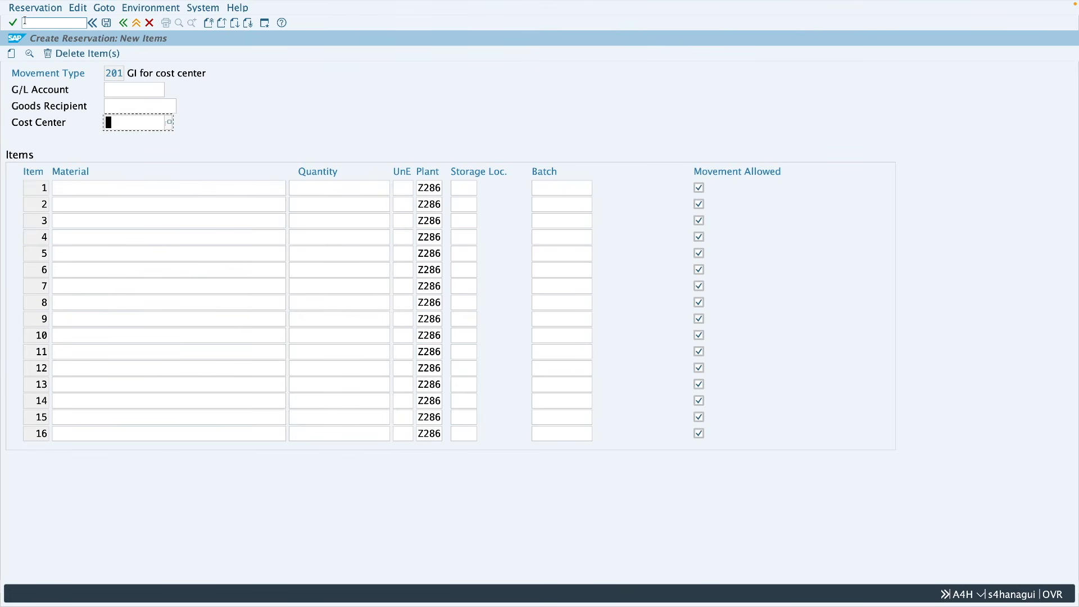
{"action": "type", "text": "4300"}
Step: Reserve 10 of material 20600 from storage location 0001 in item 1 and save the reservation
{"action": "left_click", "coordinate": [101, 190]}
{"action": "type", "text": "20600"}
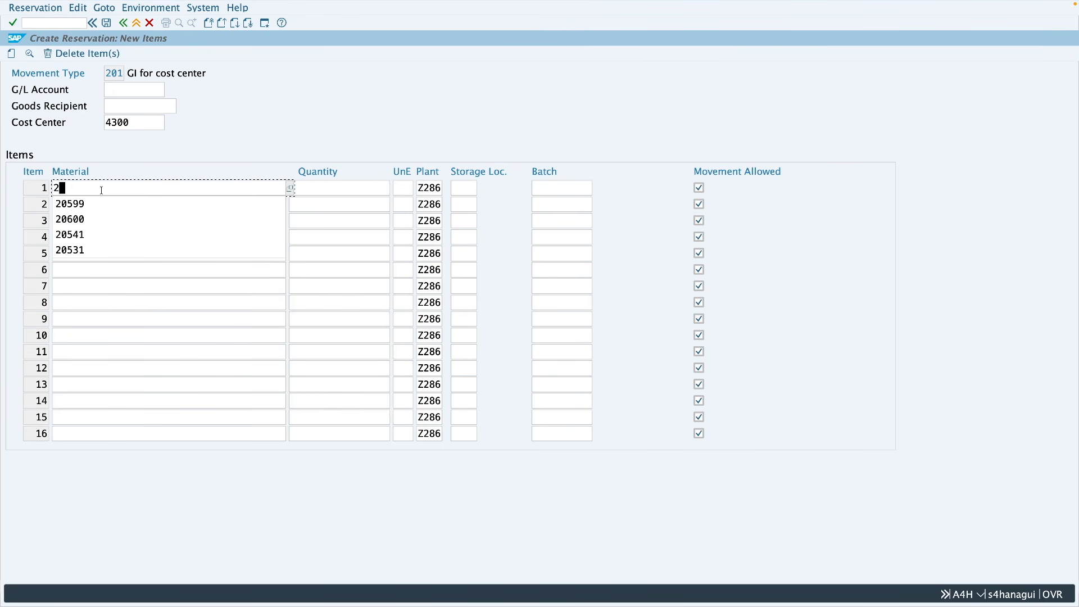
{"action": "left_click", "coordinate": [304, 192]}
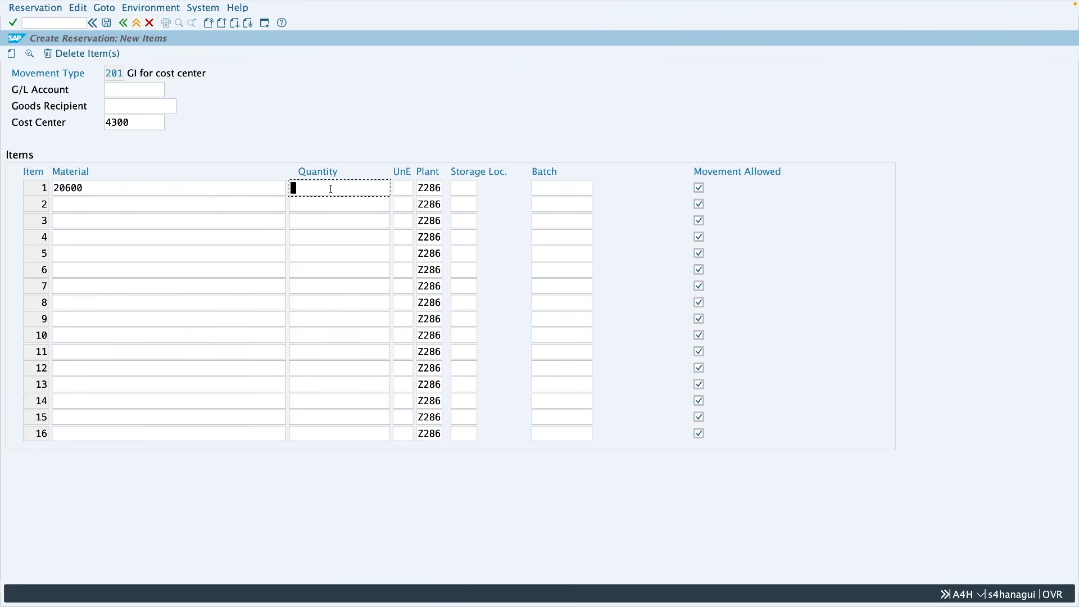
{"action": "type", "text": "10"}
{"action": "left_click", "coordinate": [458, 188]}
{"action": "type", "text": "0001"}
{"action": "key", "text": "Return"}
{"action": "left_click", "coordinate": [109, 26]}
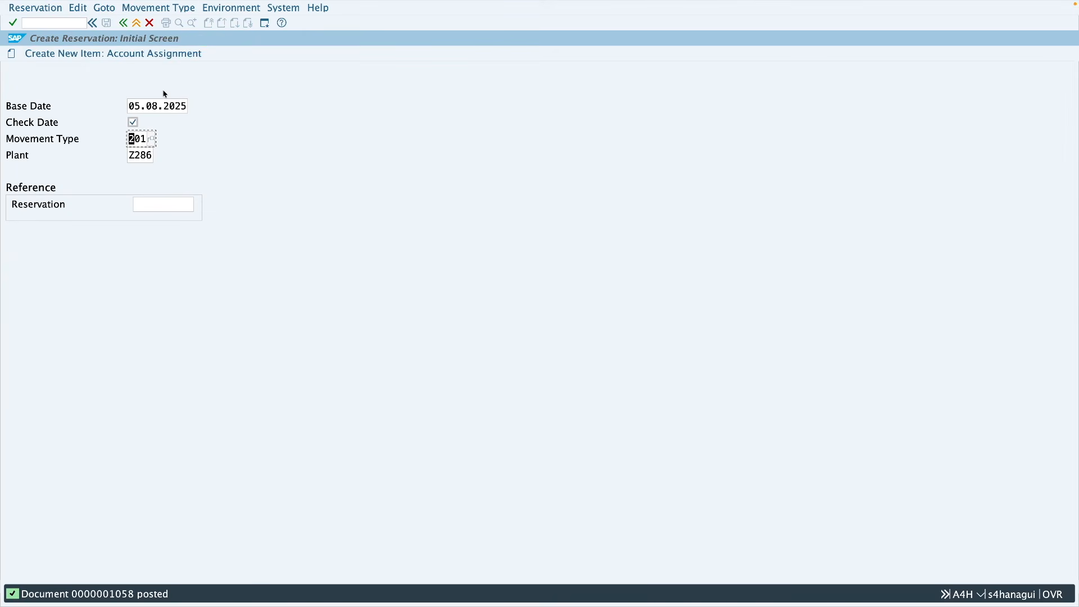
Step: Return to the MB25 session and run the open reservations list for material 20600 in plant Z286
{"action": "key", "text": "ctrl+Left"}
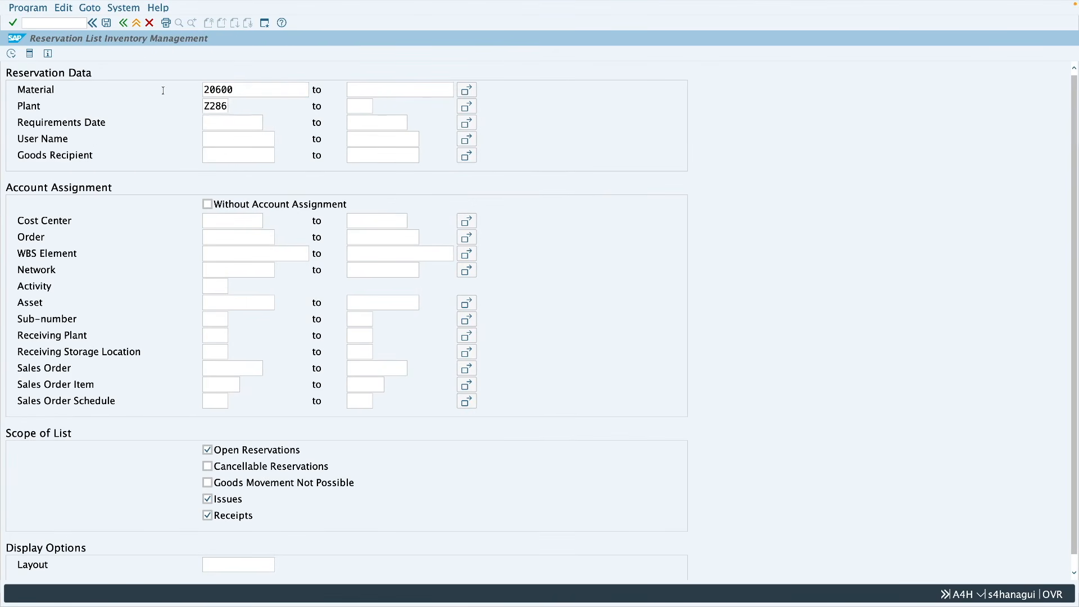
{"action": "left_click_drag", "start_coordinate": [243, 92], "coordinate": [204, 107]}
{"action": "left_click", "coordinate": [12, 54]}
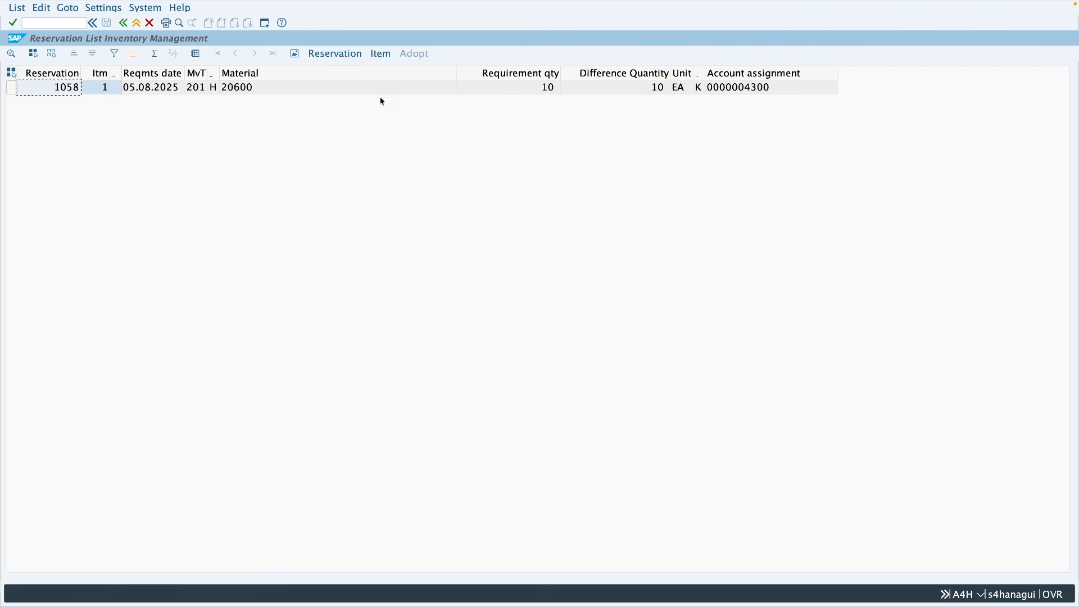
Step: Add the Movement Allowed, Final Issue and Cost Center columns to the reservation list, widen the Final Issue column, and check the new columns
{"action": "left_click", "coordinate": [198, 57]}
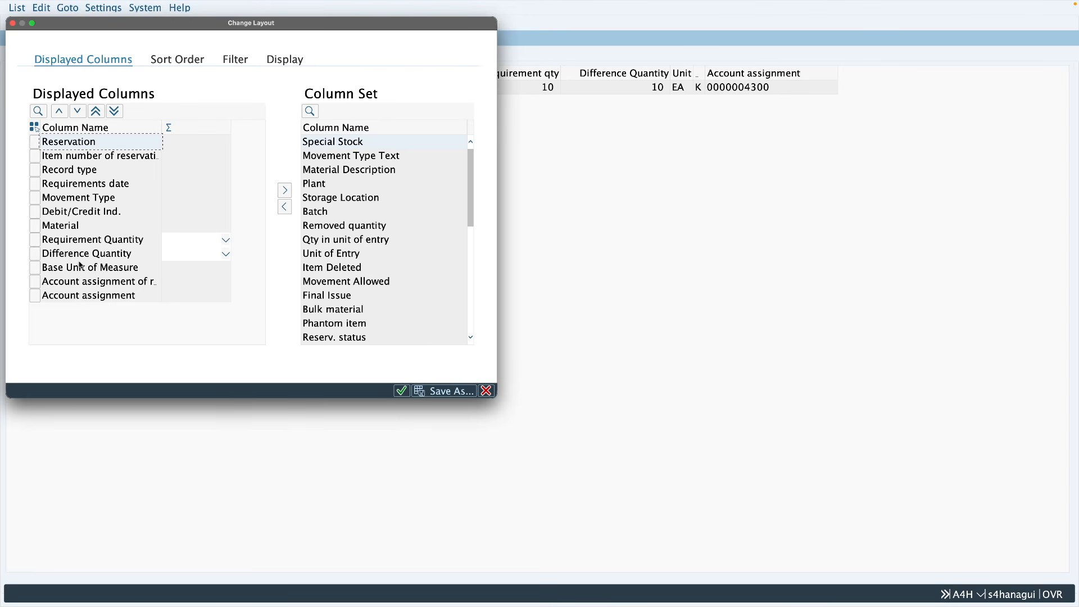
{"action": "left_click", "coordinate": [335, 285]}
{"action": "double_click", "coordinate": [330, 282]}
{"action": "left_click", "coordinate": [285, 207]}
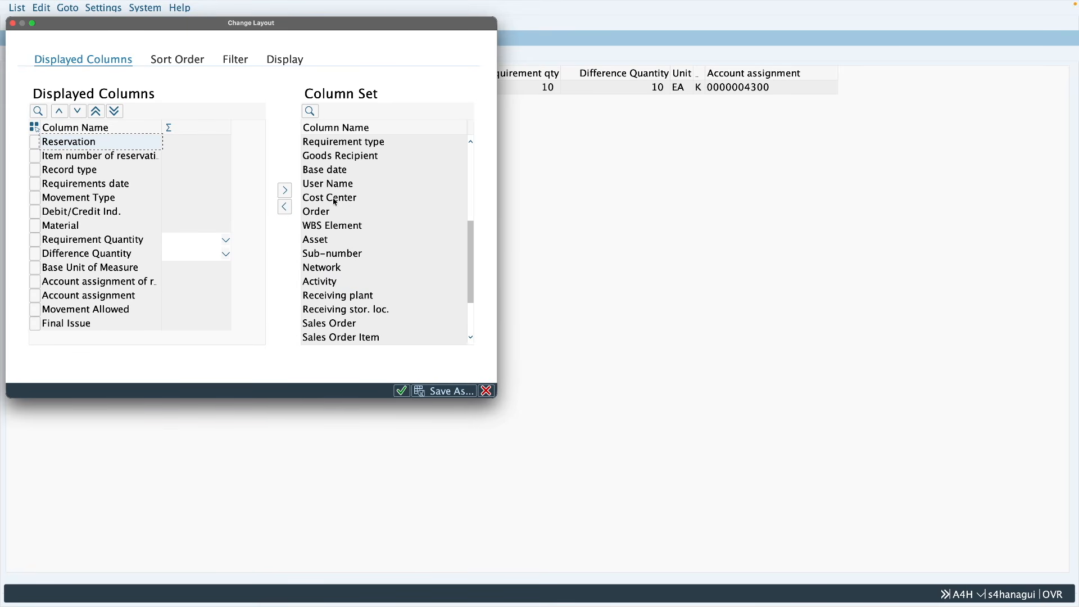
{"action": "left_click", "coordinate": [285, 207]}
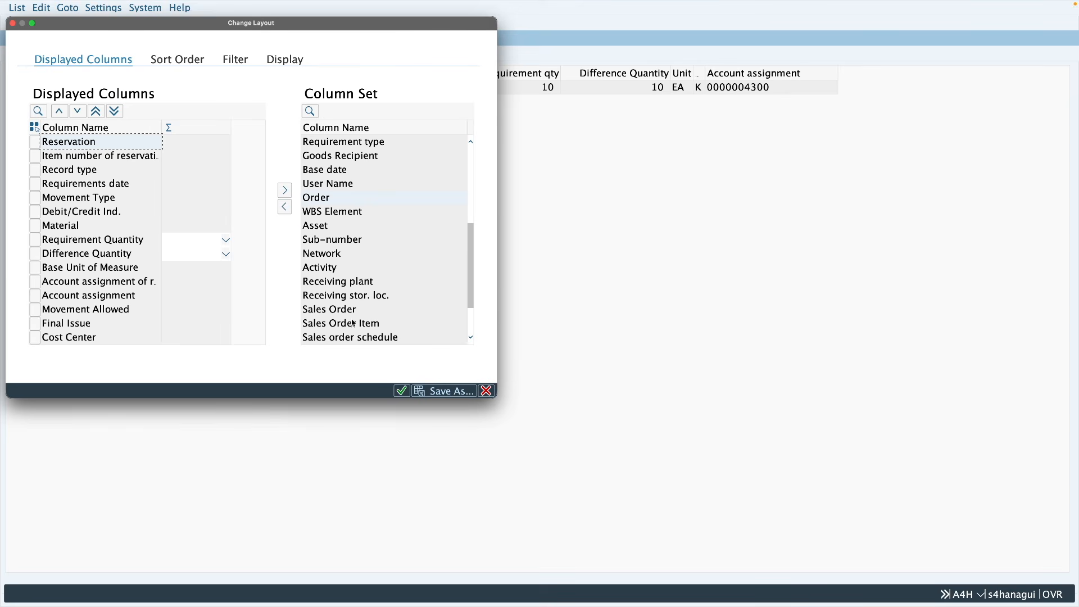
{"action": "left_click", "coordinate": [401, 391]}
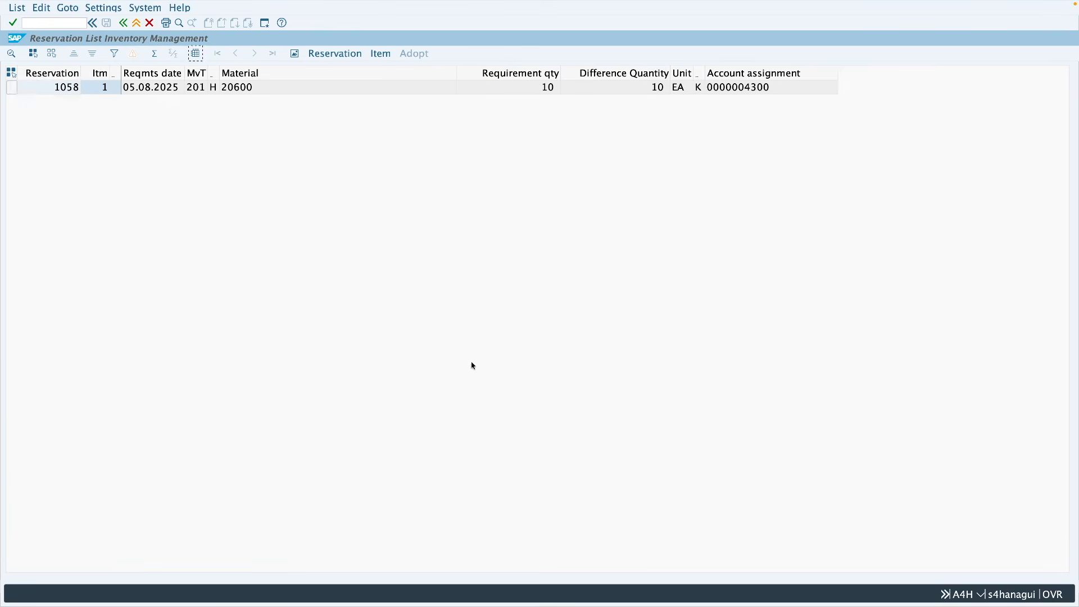
{"action": "left_click_drag", "start_coordinate": [872, 74], "coordinate": [899, 74]}
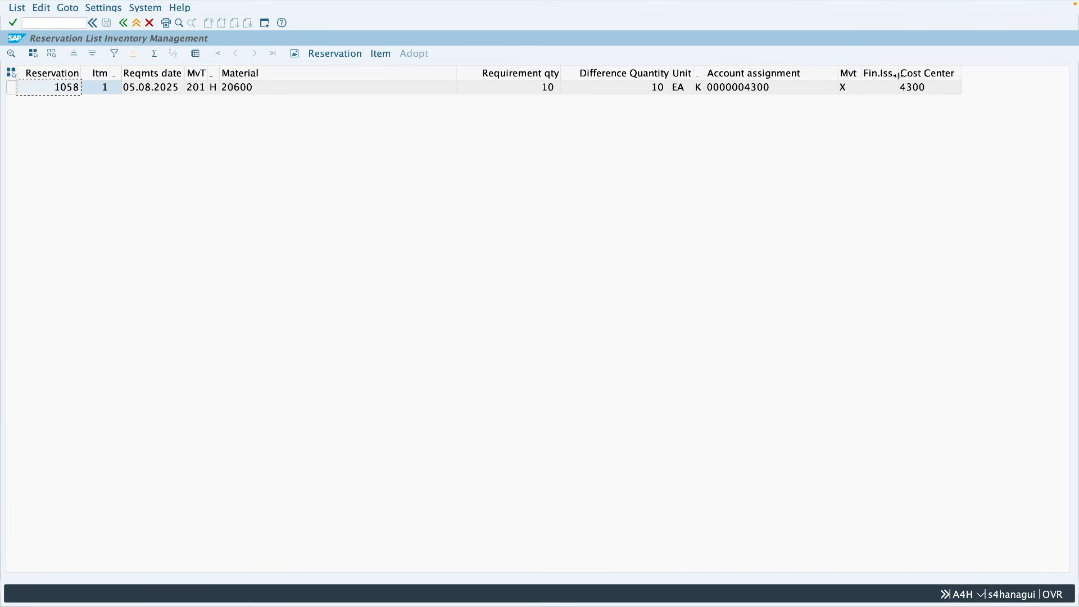
{"action": "left_click", "coordinate": [849, 87]}
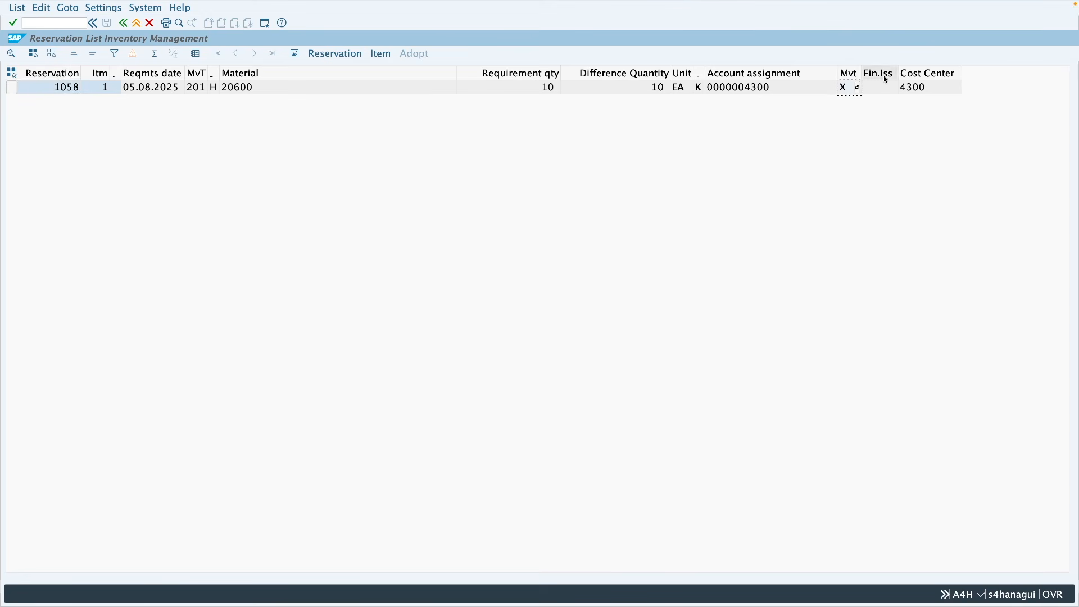
{"action": "left_click", "coordinate": [938, 92]}
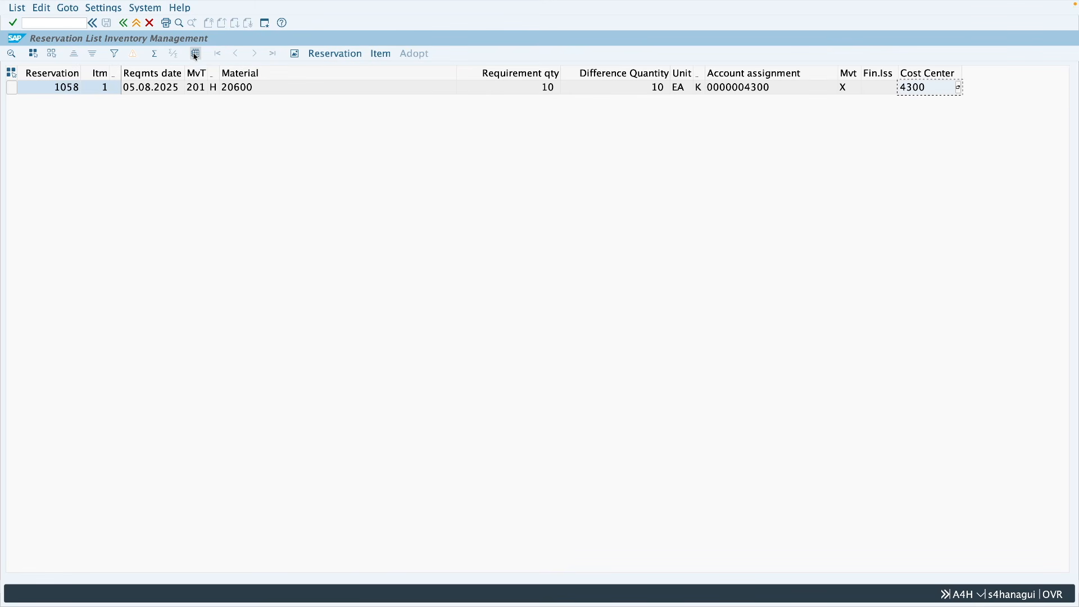
Step: Display reservation 1058 from its list entry, go back, and display it again for the selected row
{"action": "left_click", "coordinate": [51, 88]}
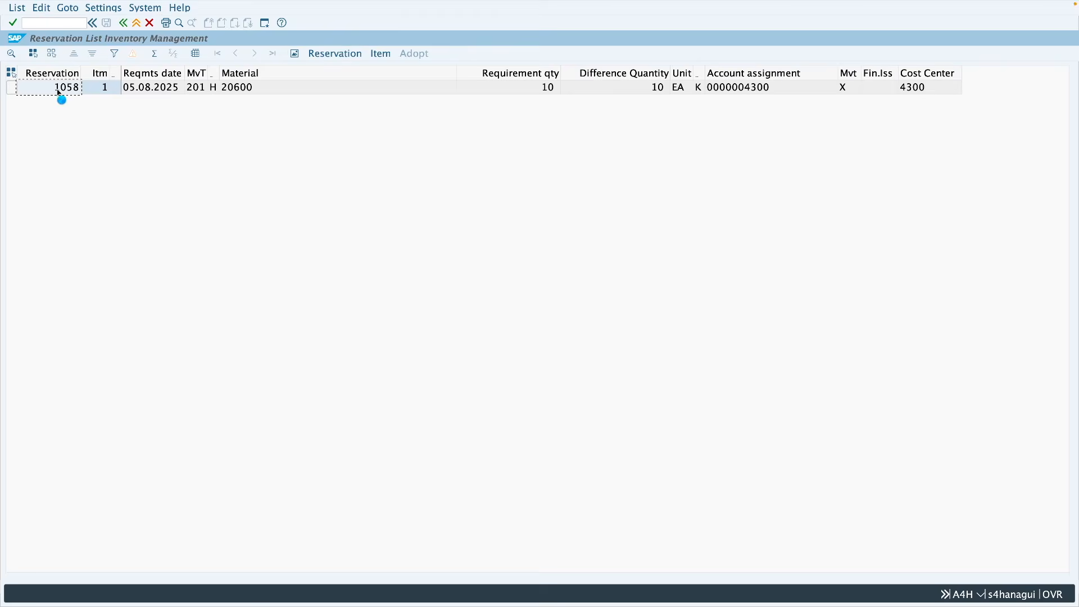
{"action": "double_click", "coordinate": [59, 90]}
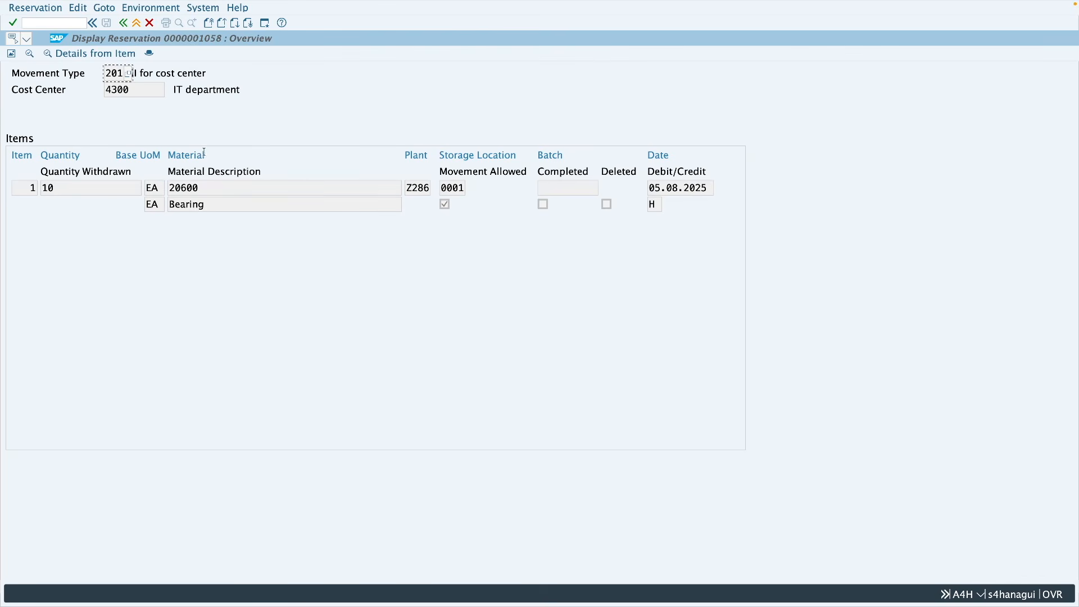
{"action": "left_click", "coordinate": [127, 25]}
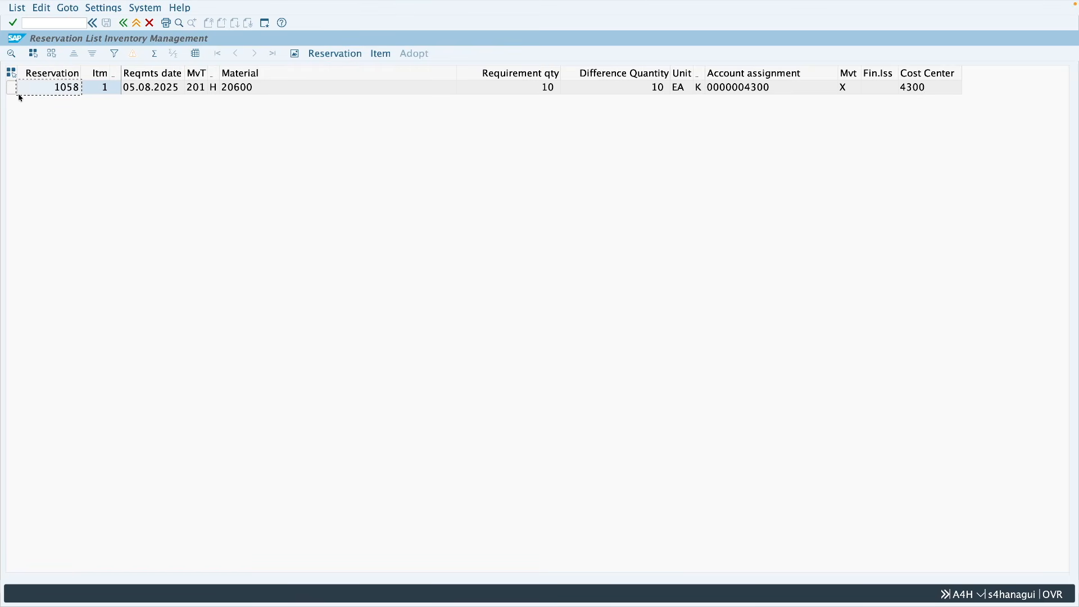
{"action": "left_click", "coordinate": [12, 90]}
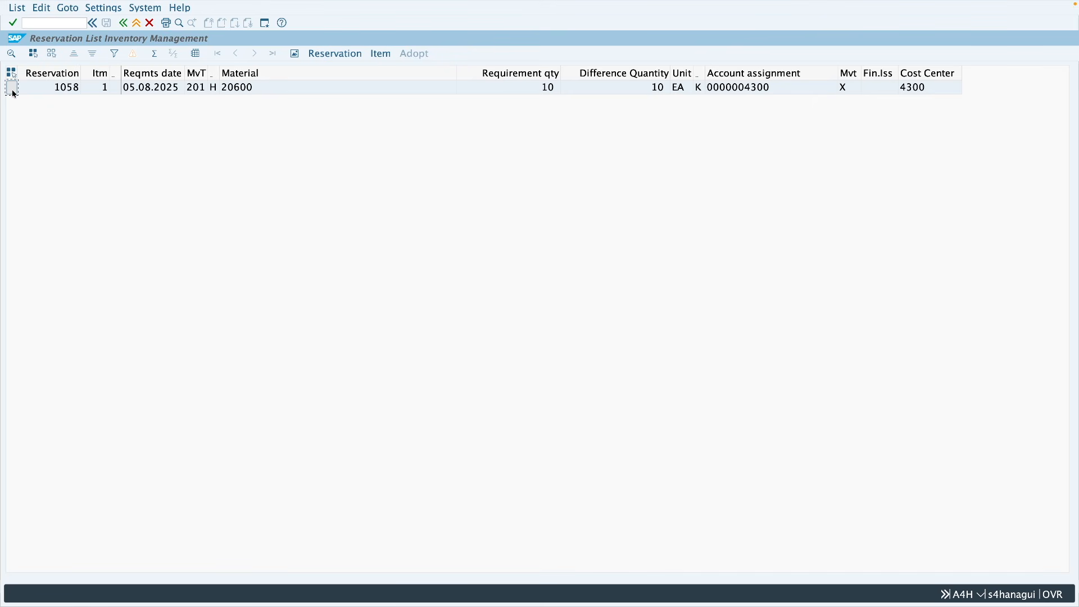
{"action": "left_click", "coordinate": [337, 54]}
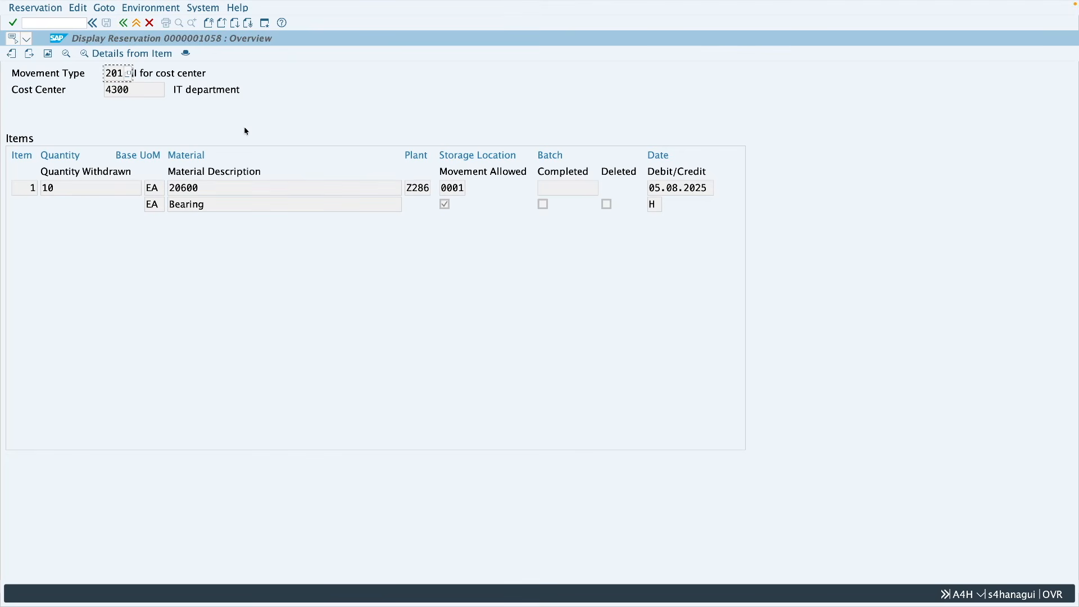
Step: Go back to the reservation list, display the item details of reservation 1058, and return to the list
{"action": "left_click", "coordinate": [123, 23]}
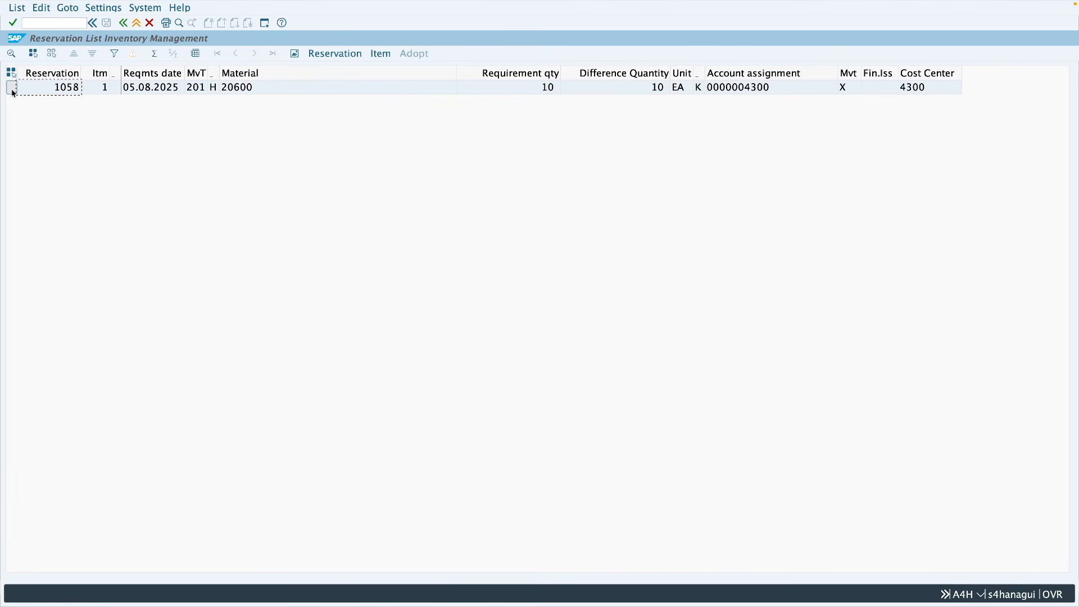
{"action": "left_click", "coordinate": [381, 54]}
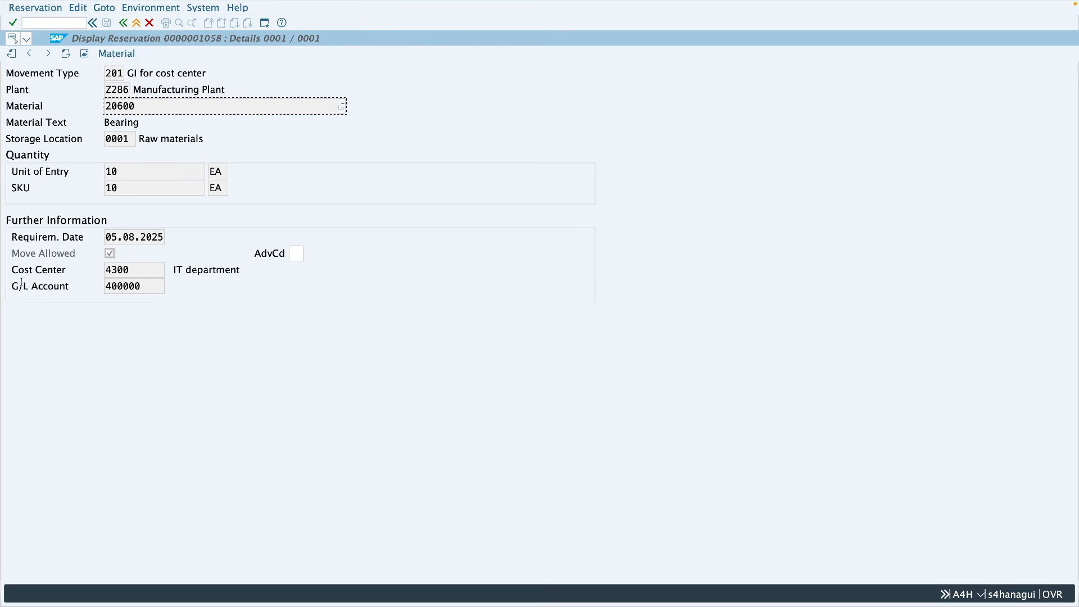
{"action": "key", "text": "F3"}
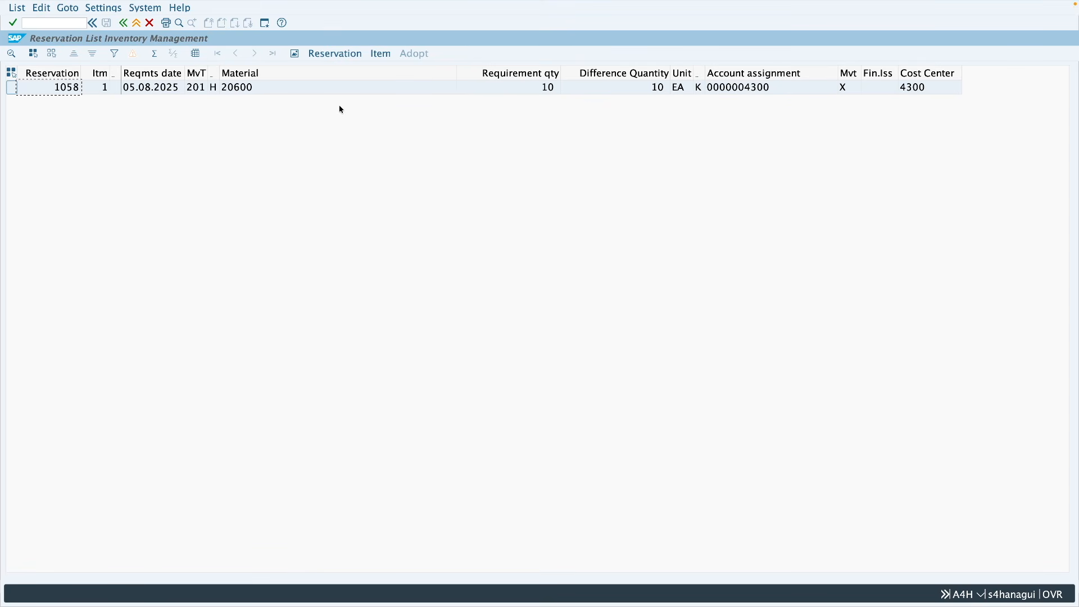
Step: Open MB22 in a separate session, mark item 1 of reservation 1058 as Completed, and save the change
{"action": "left_click", "coordinate": [264, 23]}
{"action": "left_click", "coordinate": [26, 22]}
{"action": "type", "text": "mb22"}
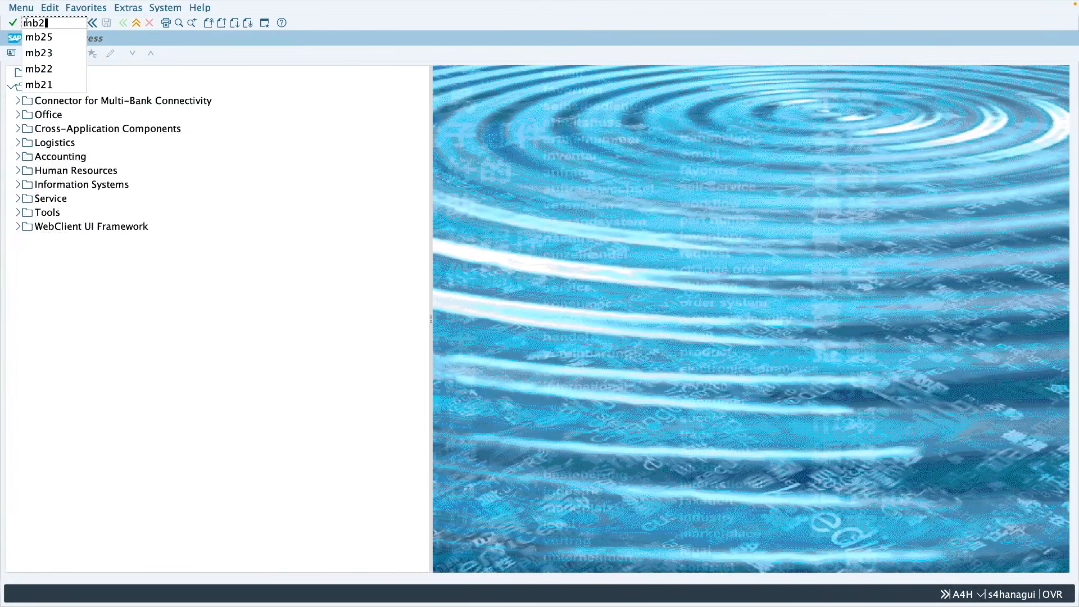
{"action": "key", "text": "Return"}
{"action": "key", "text": "Return"}
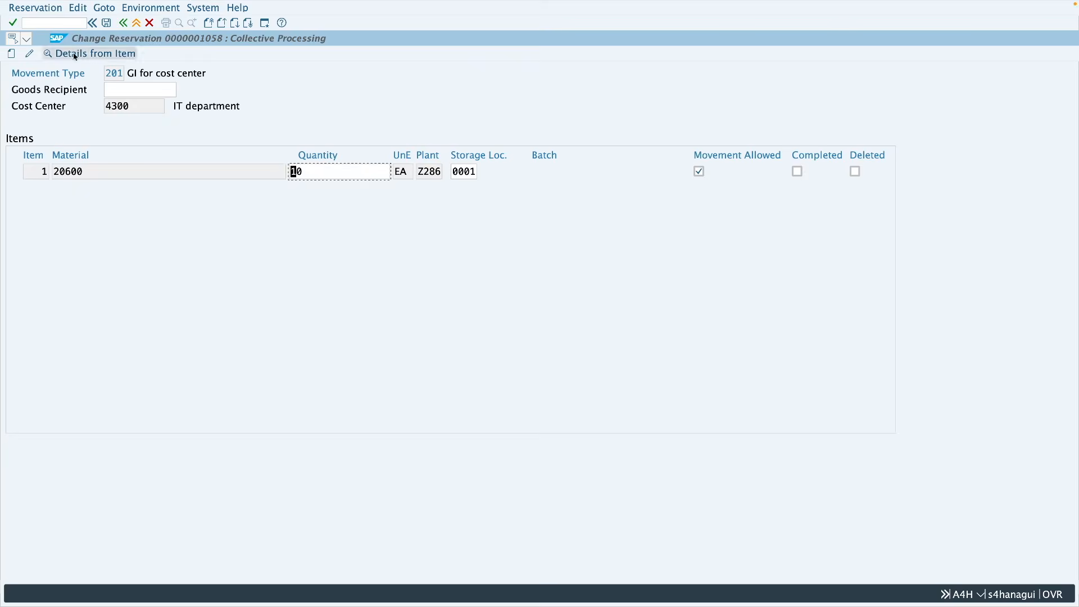
{"action": "left_click", "coordinate": [798, 172]}
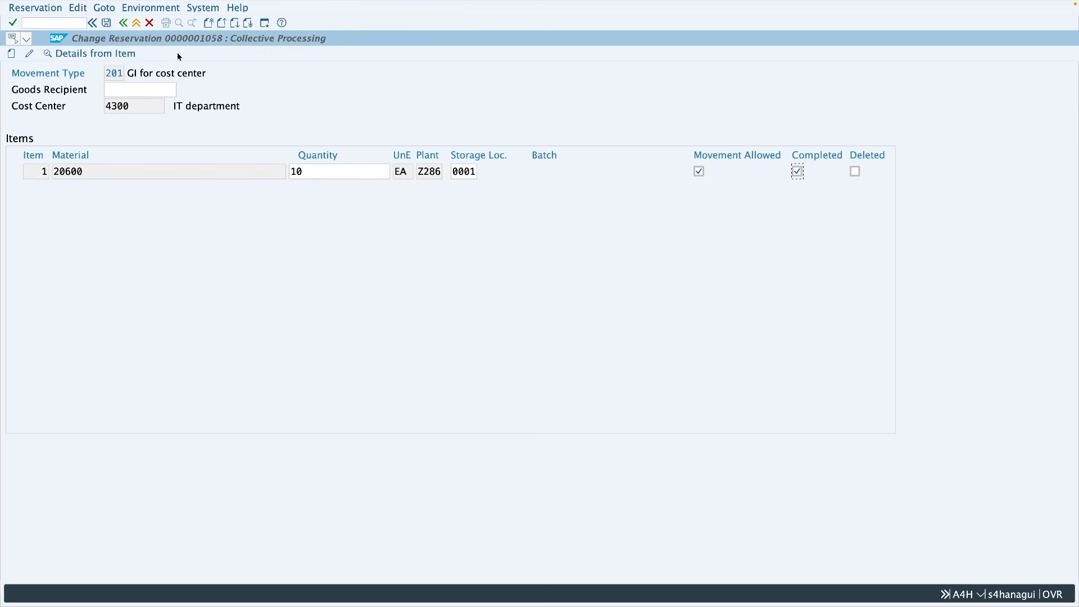
{"action": "left_click", "coordinate": [107, 24]}
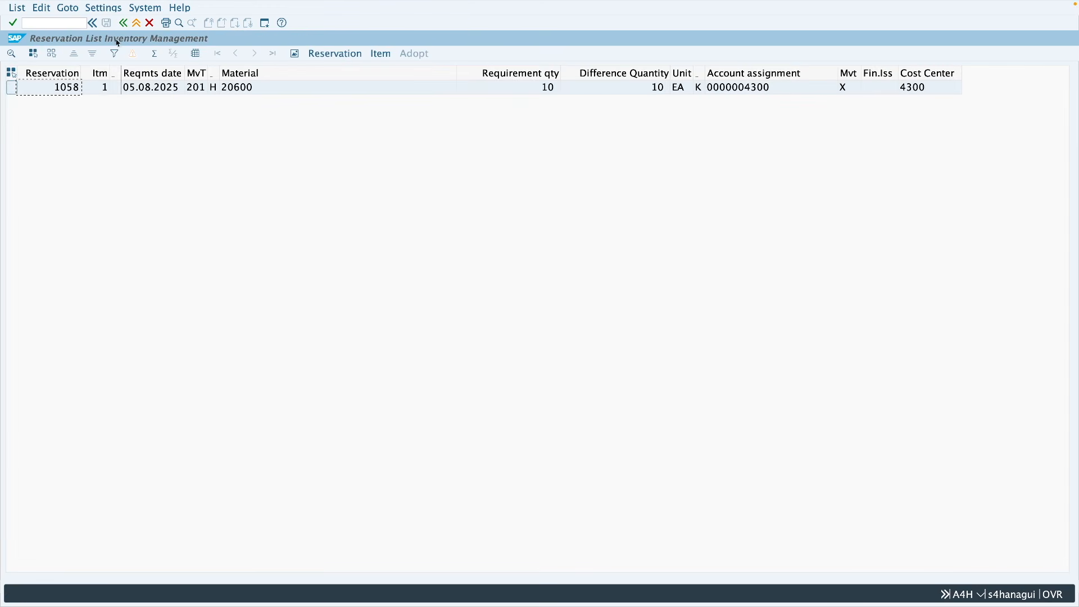
Step: Rerun the MB25 list for material 20600 in plant Z286, and run it again including Goods Movement Not Possible
{"action": "left_click", "coordinate": [123, 24]}
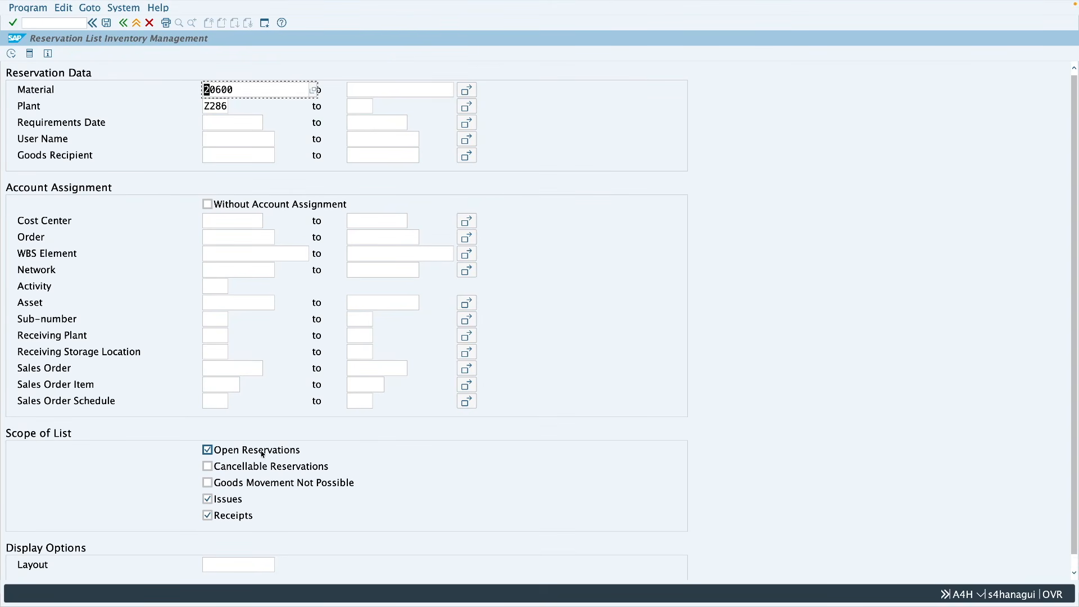
{"action": "left_click", "coordinate": [11, 53]}
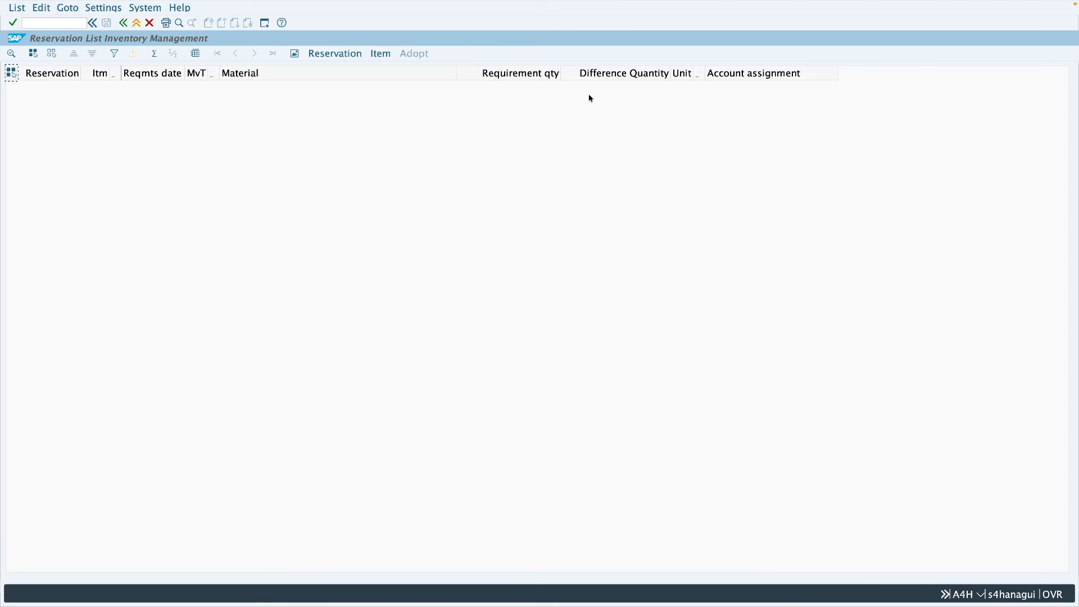
{"action": "left_click", "coordinate": [123, 23]}
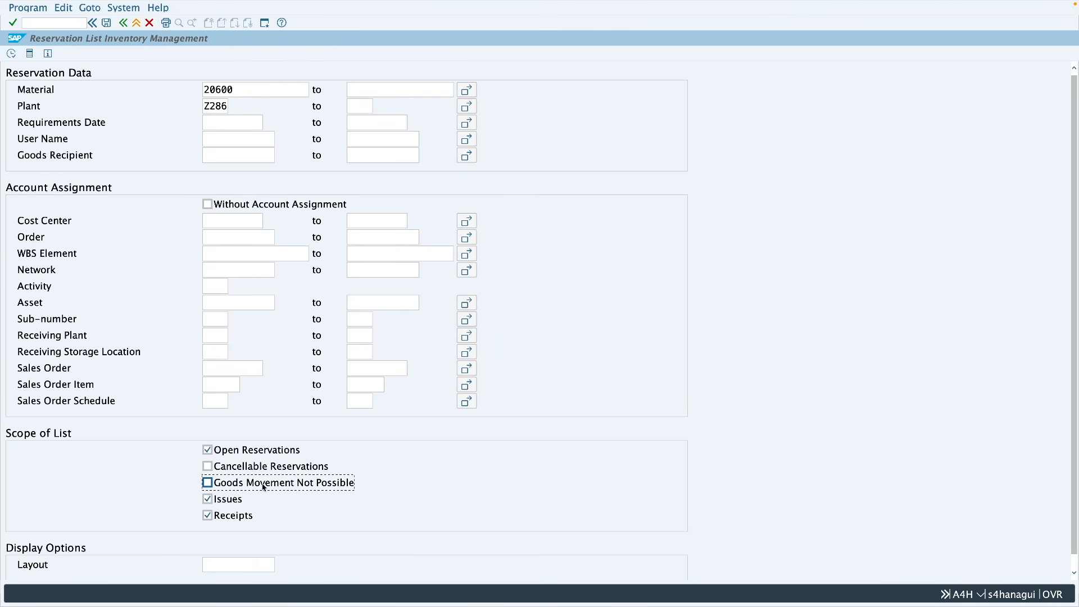
{"action": "left_click", "coordinate": [10, 53]}
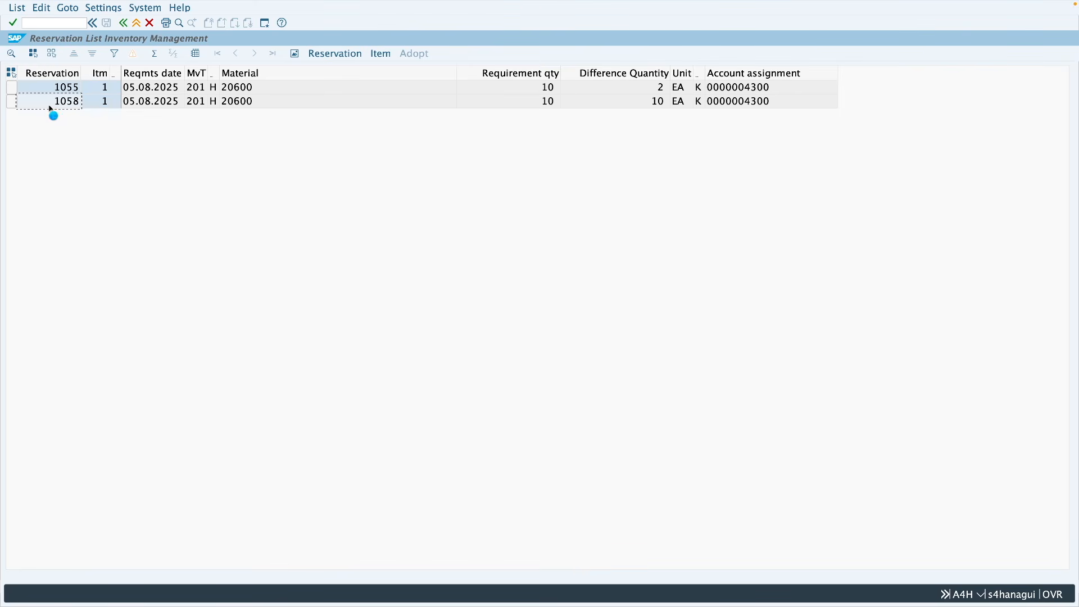
Step: Display reservations 1058 and 1055 from the list, check the Deleted indicator of item 1 in 1055, and return to the list's scope options
{"action": "double_click", "coordinate": [51, 107]}
{"action": "left_click", "coordinate": [123, 23]}
{"action": "double_click", "coordinate": [53, 89]}
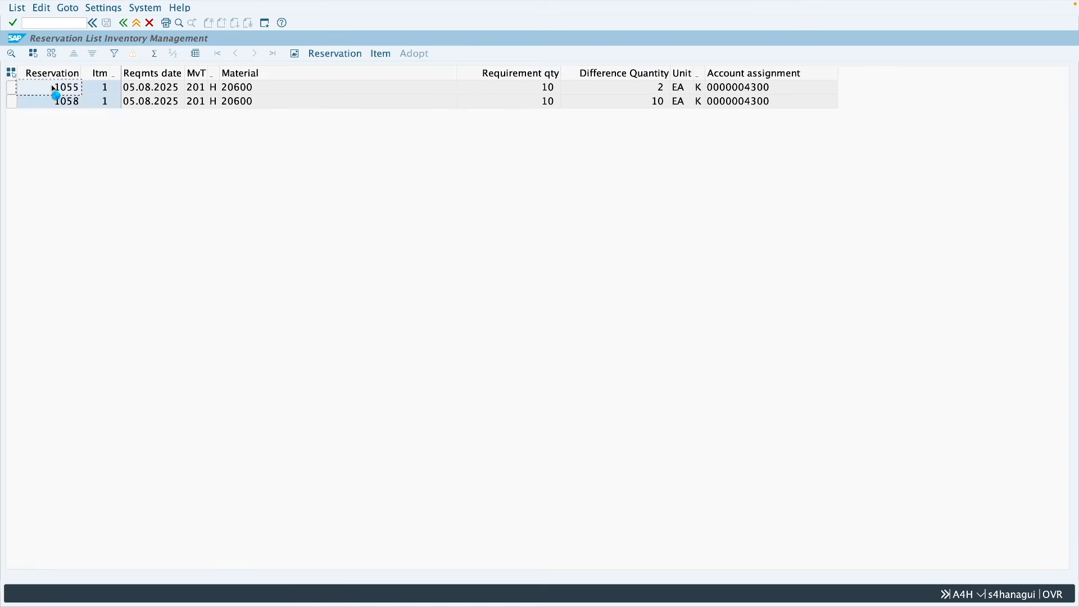
{"action": "left_click", "coordinate": [601, 209]}
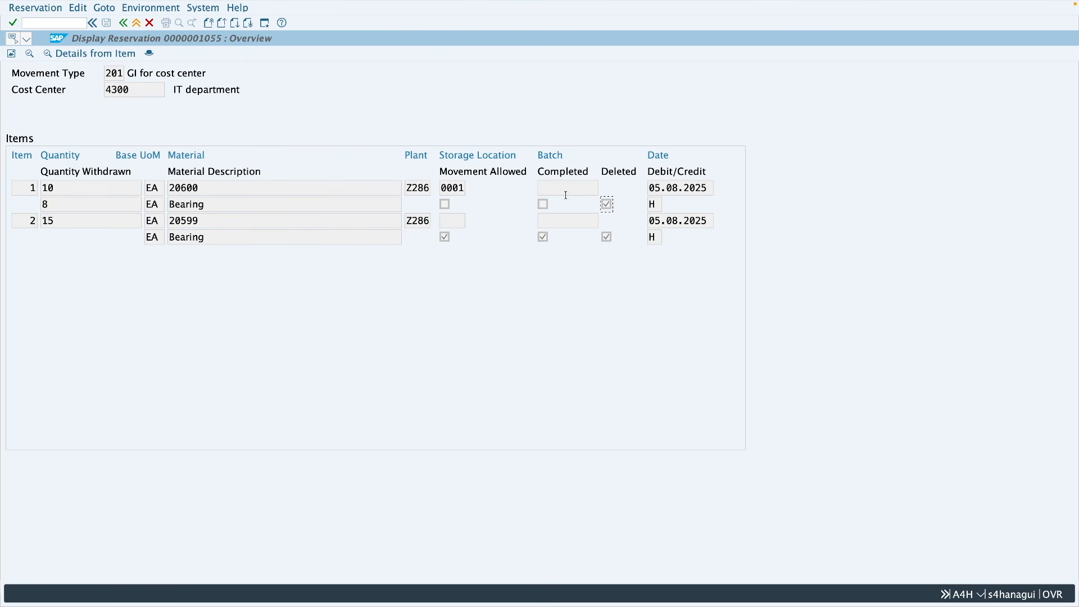
{"action": "left_click", "coordinate": [124, 24]}
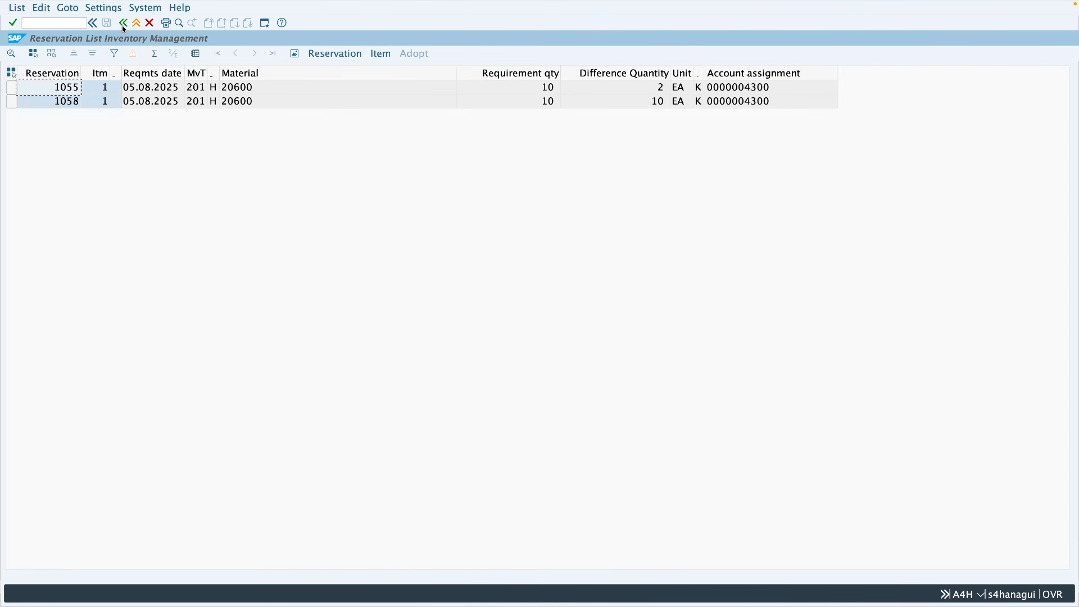
{"action": "left_click", "coordinate": [124, 27]}
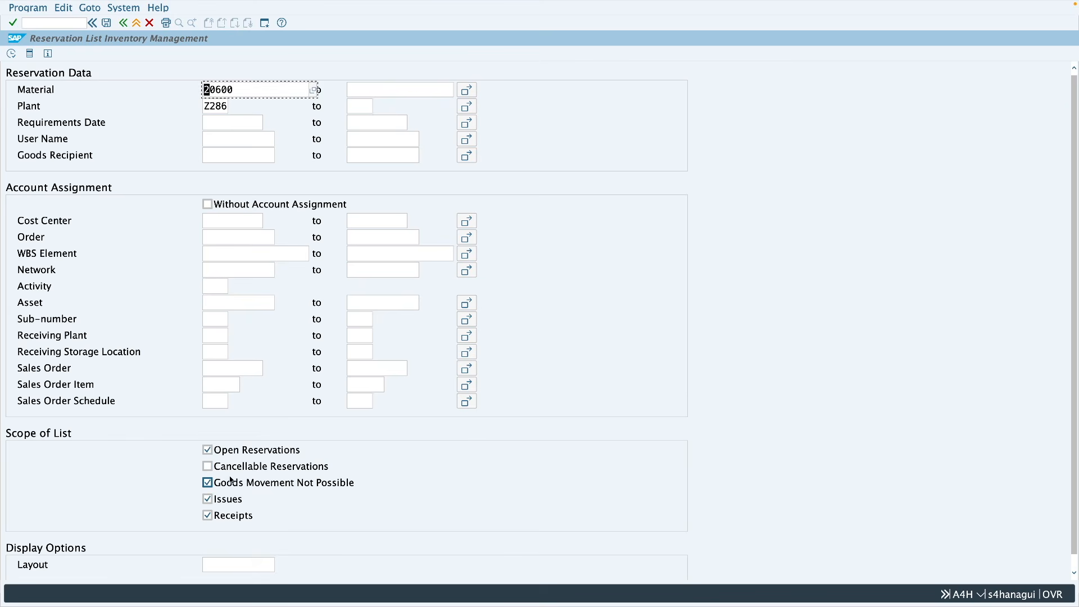
{"action": "left_click", "coordinate": [263, 468]}
Step: Leave the list and start a new MB21 reservation with movement type 311 in plant Z286
{"action": "left_click", "coordinate": [136, 23]}
{"action": "left_click", "coordinate": [68, 23]}
{"action": "type", "text": "mb21"}
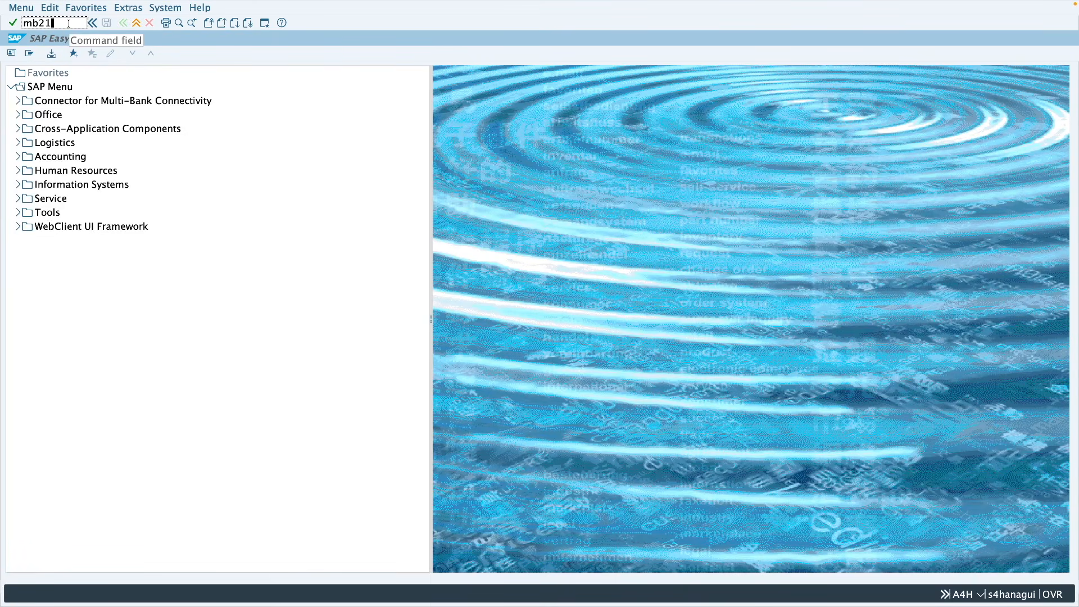
{"action": "key", "text": "Return"}
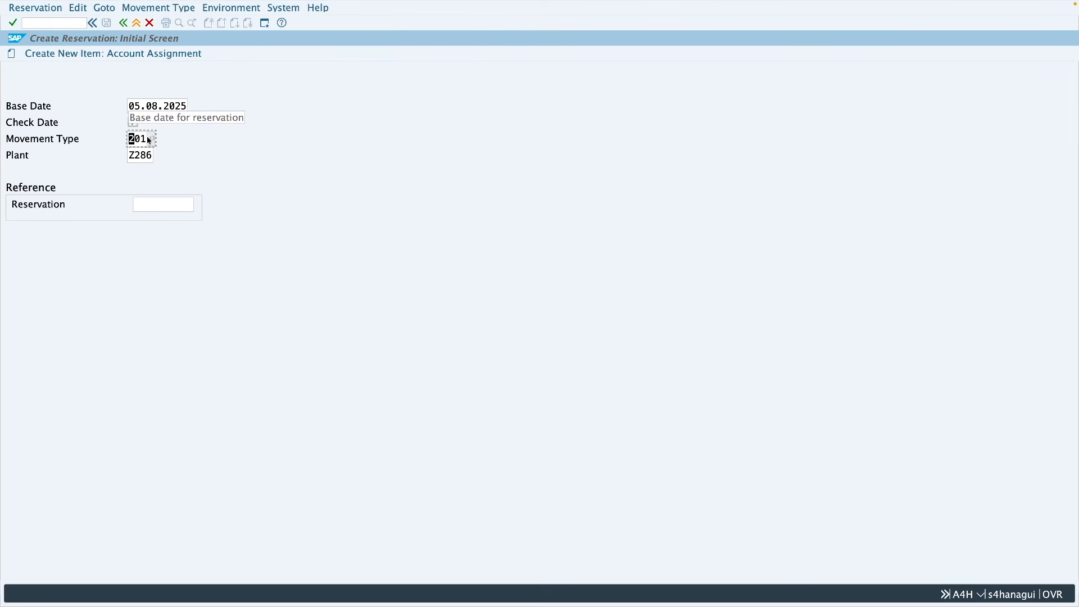
{"action": "double_click", "coordinate": [129, 138]}
{"action": "type", "text": "311"}
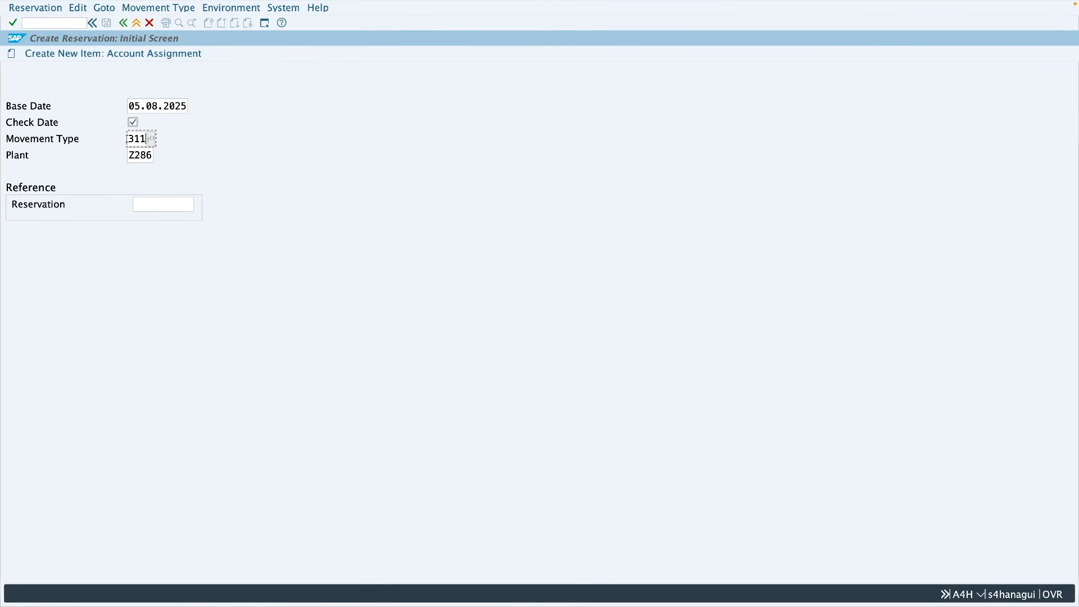
{"action": "key", "text": "Return"}
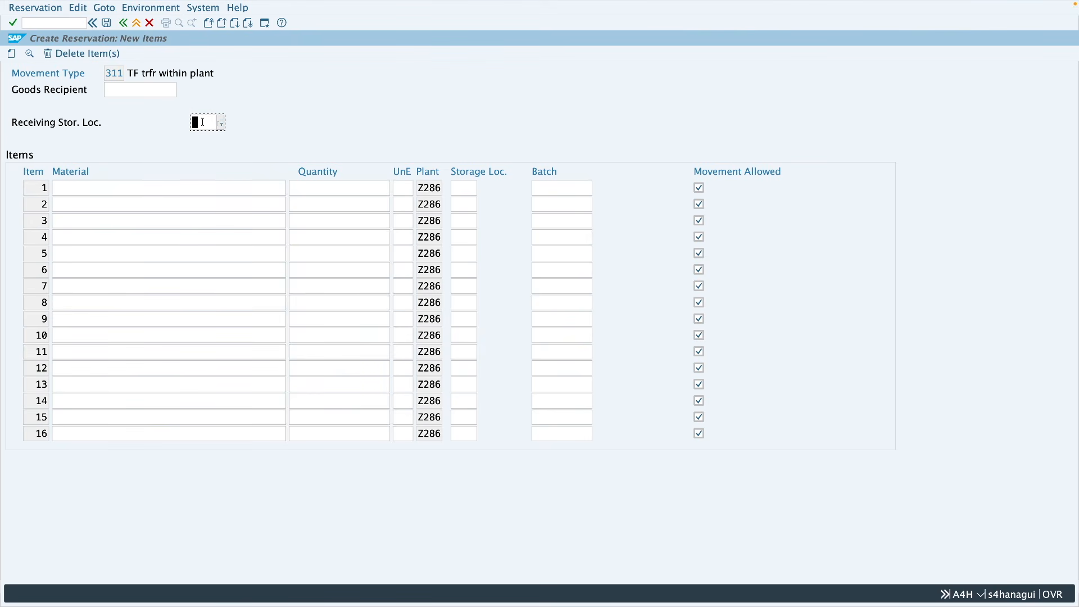
Step: Reserve 5 of material 20600 from storage location 0001 to receiving location 0002 and save the reservation
{"action": "type", "text": "0002"}
{"action": "left_click", "coordinate": [191, 185]}
{"action": "type", "text": "20600"}
{"action": "left_click", "coordinate": [382, 192]}
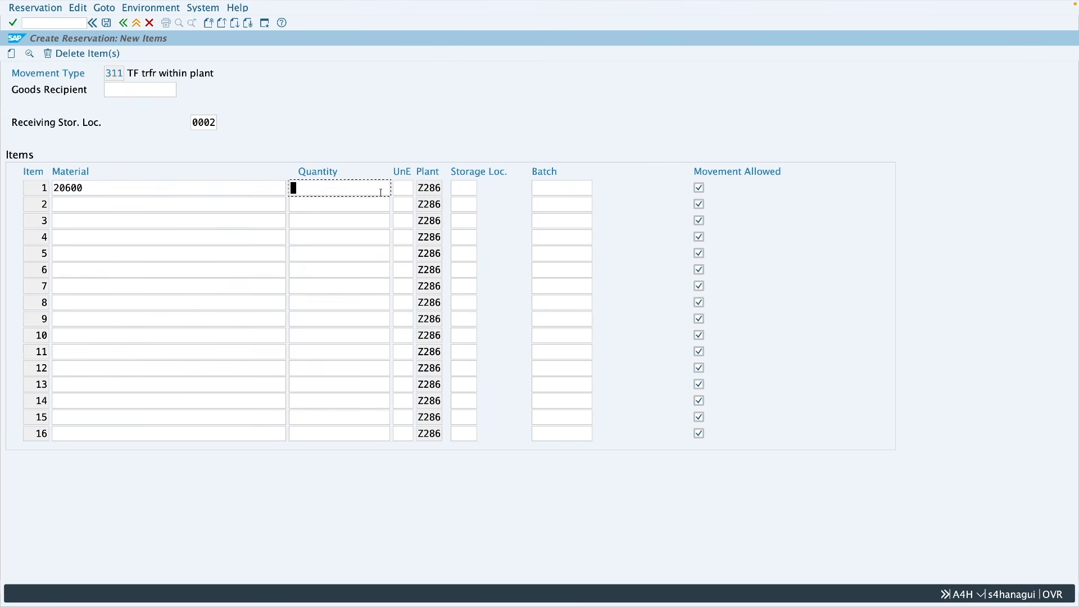
{"action": "type", "text": "5"}
{"action": "left_click", "coordinate": [464, 188]}
{"action": "type", "text": "0001"}
{"action": "key", "text": "Return"}
{"action": "left_click", "coordinate": [107, 24]}
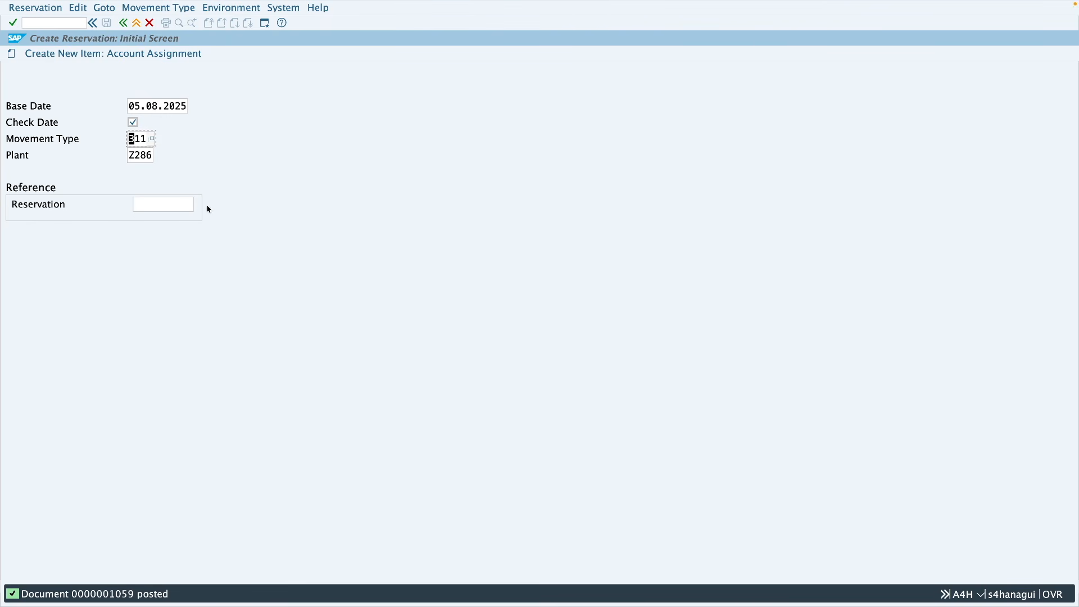
Step: Open MIGO and set it to Transfer Posting with reference to a Reservation
{"action": "left_click", "coordinate": [136, 23]}
{"action": "type", "text": "migo"}
{"action": "key", "text": "Return"}
{"action": "left_click", "coordinate": [80, 74]}
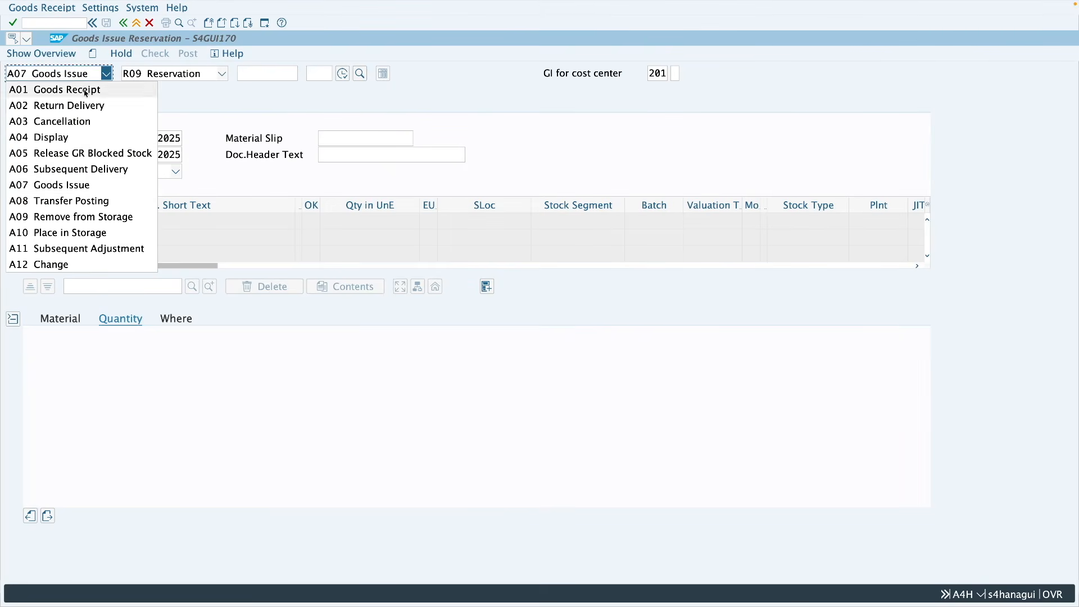
{"action": "left_click", "coordinate": [96, 201]}
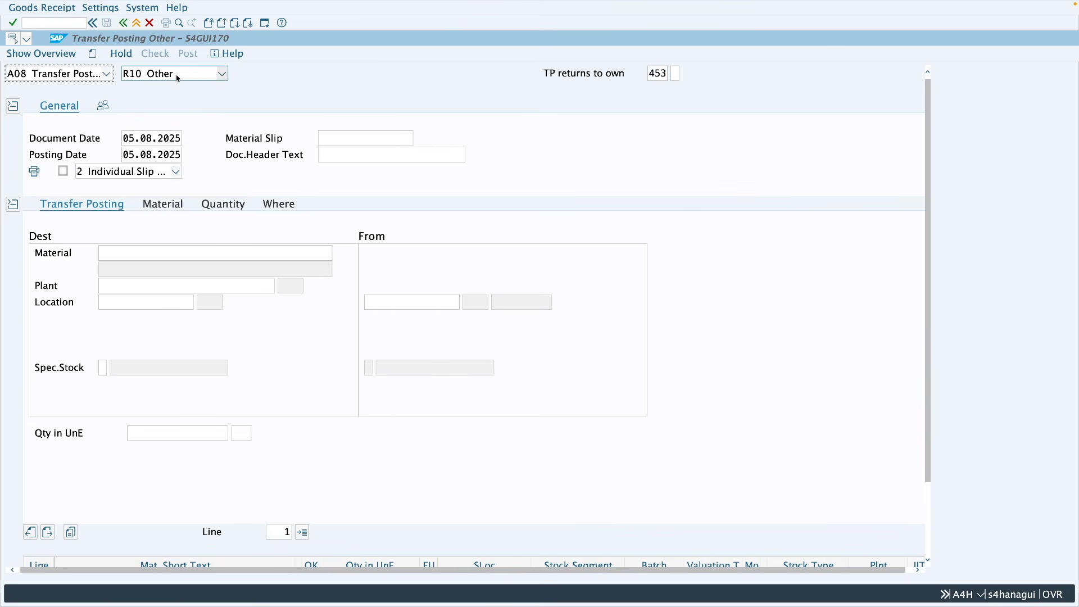
{"action": "left_click", "coordinate": [178, 79]}
{"action": "left_click", "coordinate": [168, 121]}
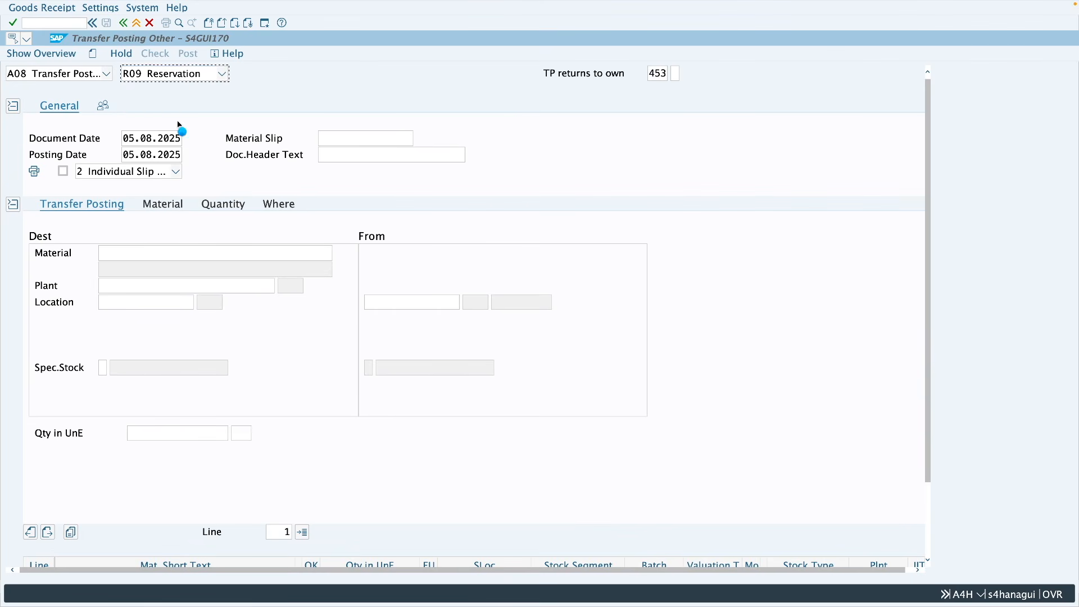
Step: Load reservation 1059 into the transfer posting
{"action": "type", "text": "106"}
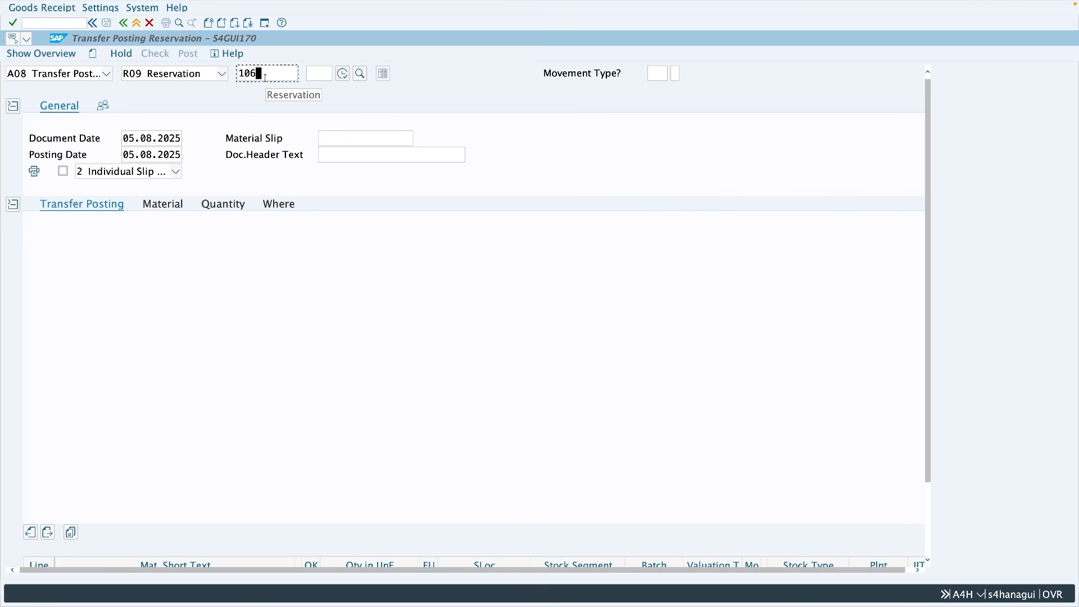
{"action": "key", "text": "BackSpace"}
{"action": "type", "text": "59"}
{"action": "key", "text": "Return"}
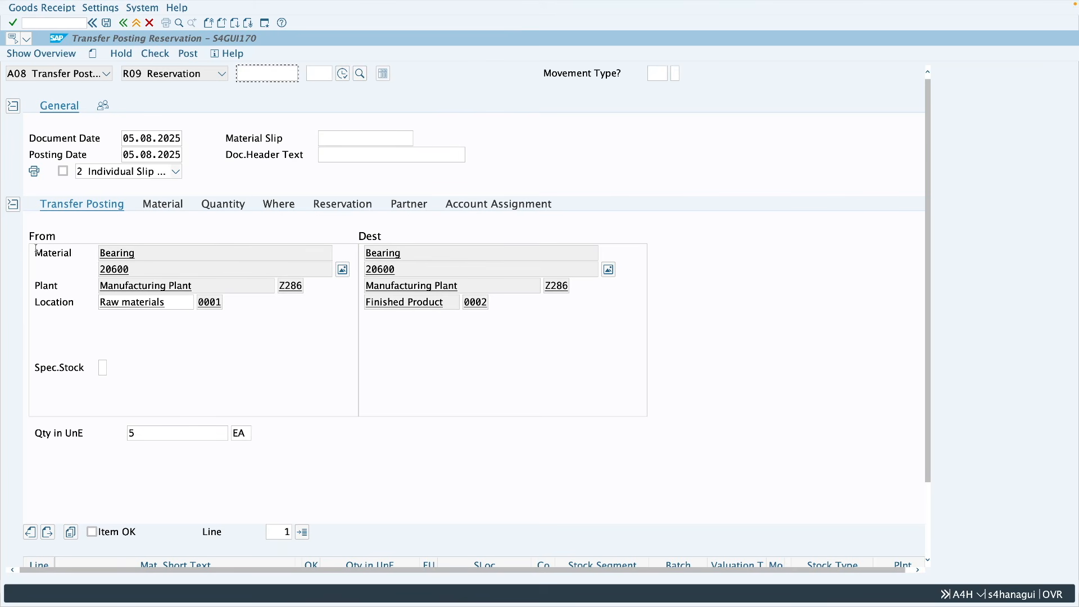
Step: Review the transfer item's source and destination locations, material, quantity and reservation data, and mark the item as OK
{"action": "double_click", "coordinate": [219, 303]}
{"action": "double_click", "coordinate": [478, 303]}
{"action": "left_click", "coordinate": [163, 206]}
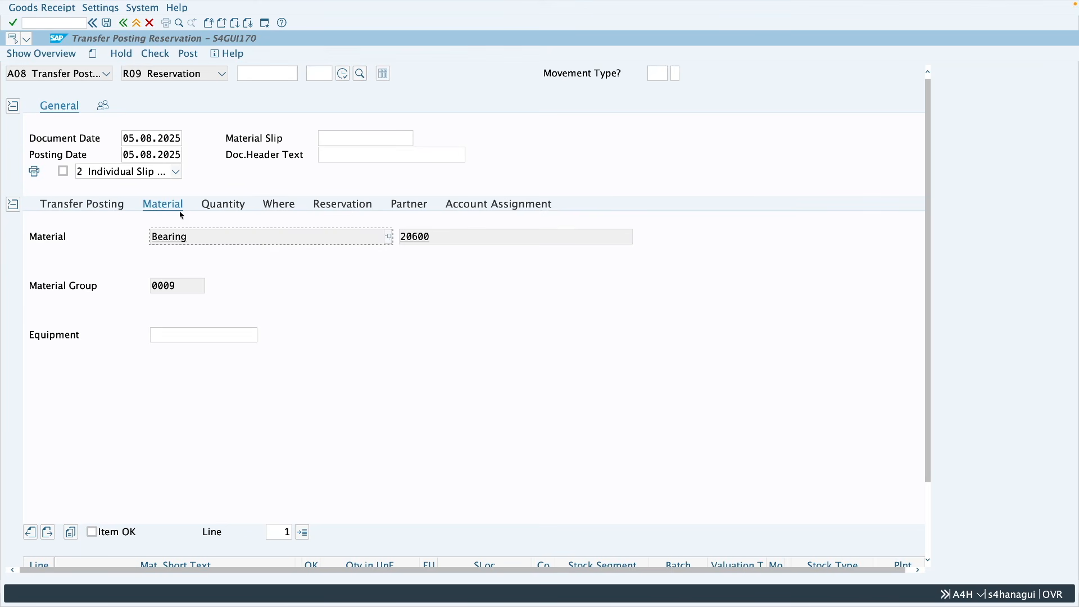
{"action": "left_click", "coordinate": [211, 206]}
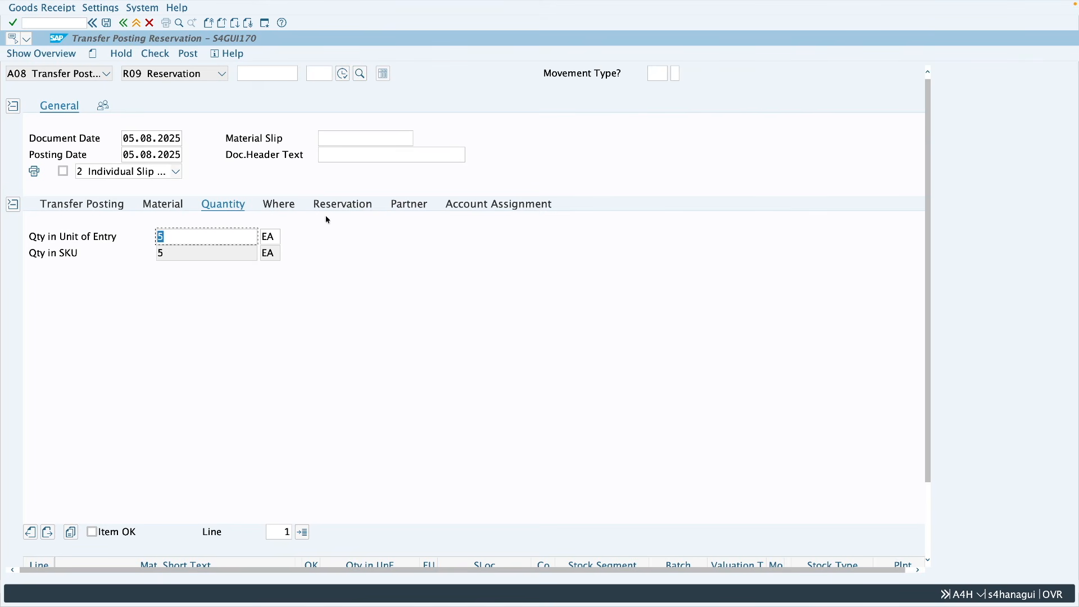
{"action": "left_click", "coordinate": [348, 211]}
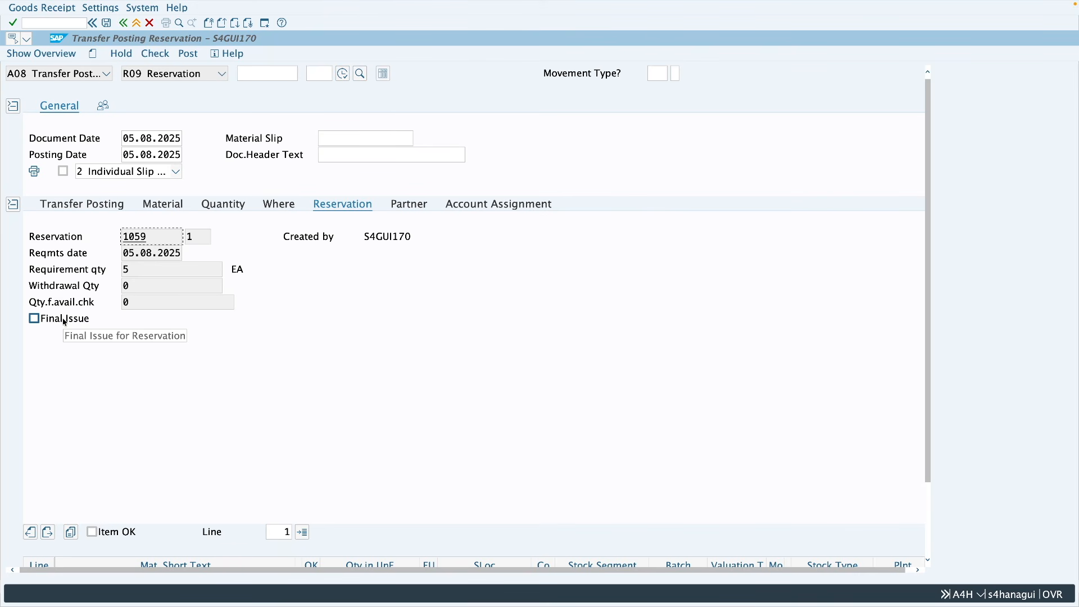
{"action": "left_click", "coordinate": [92, 532]}
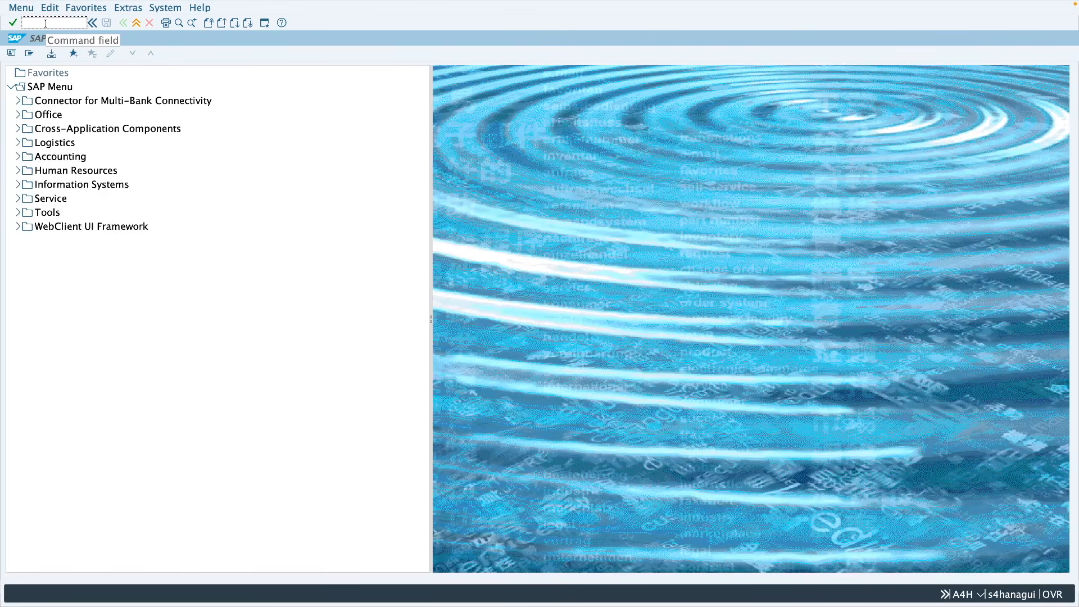
Step: Run the MMBE stock overview for material 20600 in plant Z286 and examine the unrestricted stock and receipt reservation by storage location
{"action": "left_click", "coordinate": [47, 24]}
{"action": "type", "text": "mmbe"}
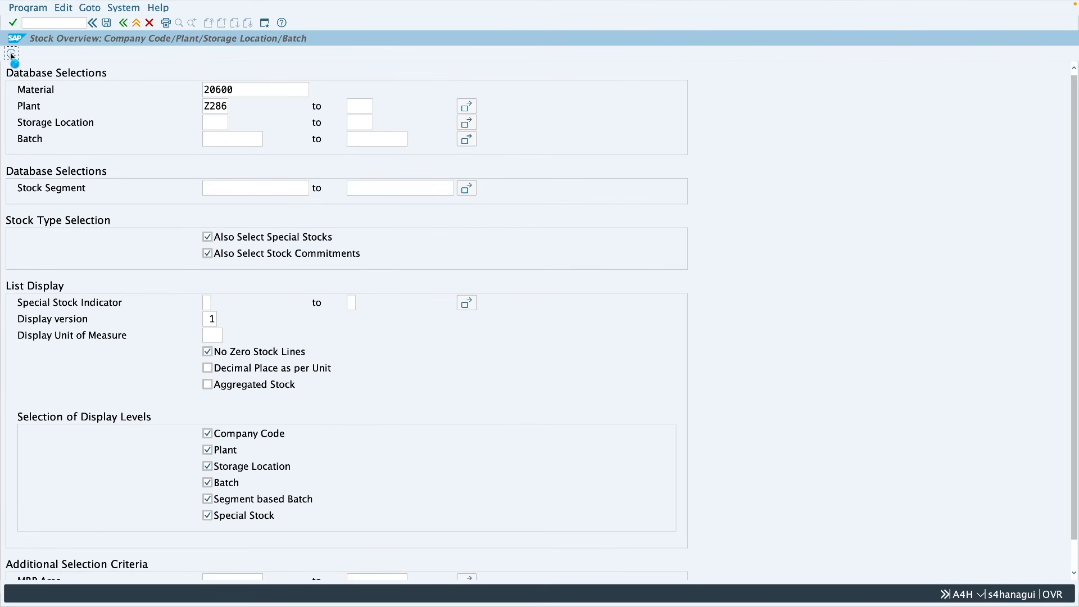
{"action": "key", "text": "F8"}
{"action": "left_click", "coordinate": [372, 290]}
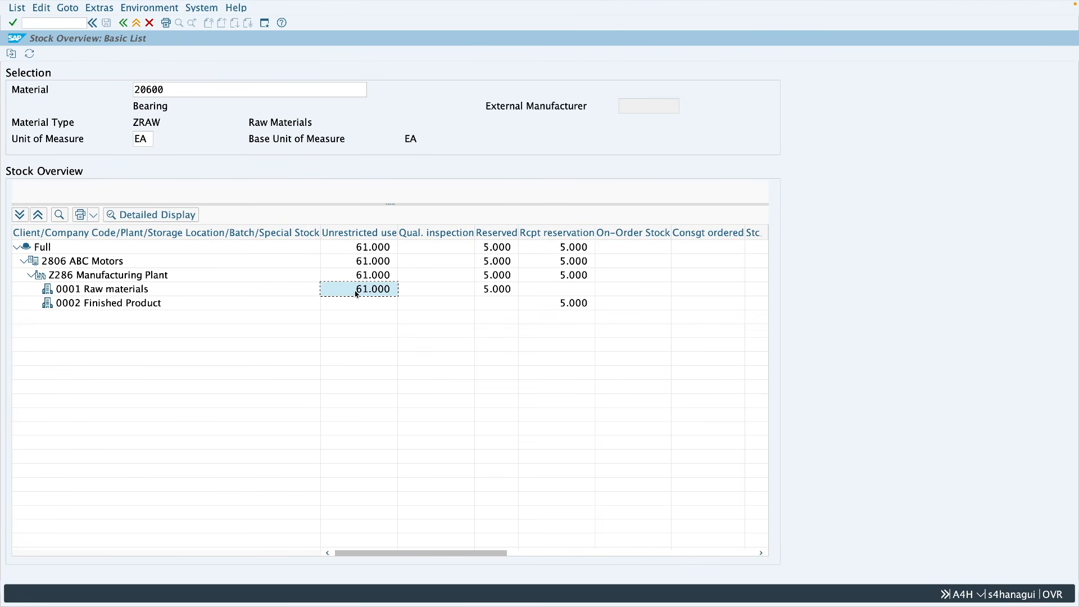
{"action": "left_click", "coordinate": [122, 292]}
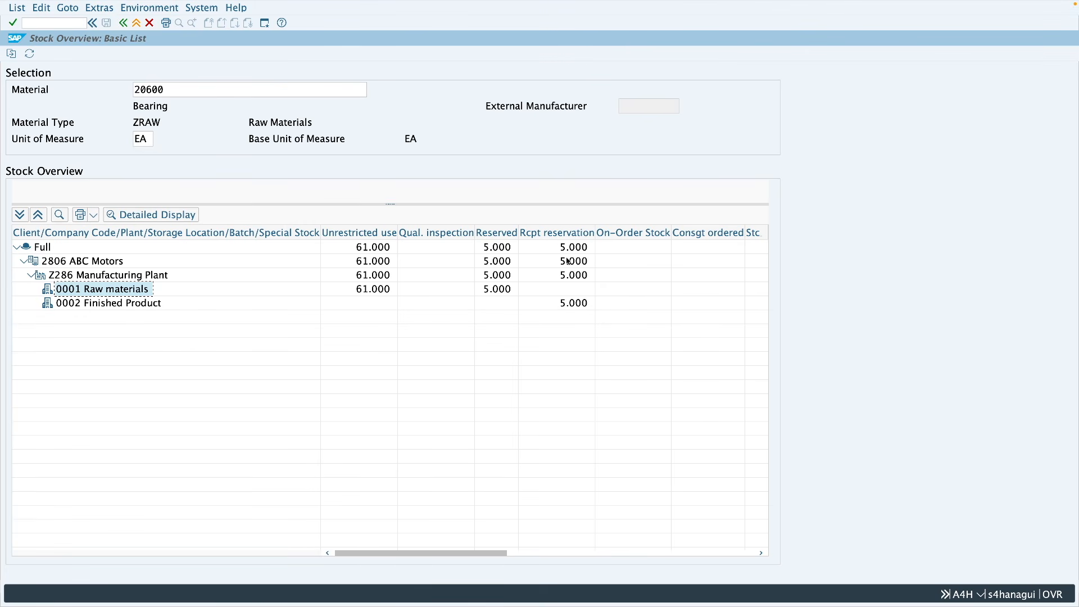
{"action": "left_click", "coordinate": [575, 303]}
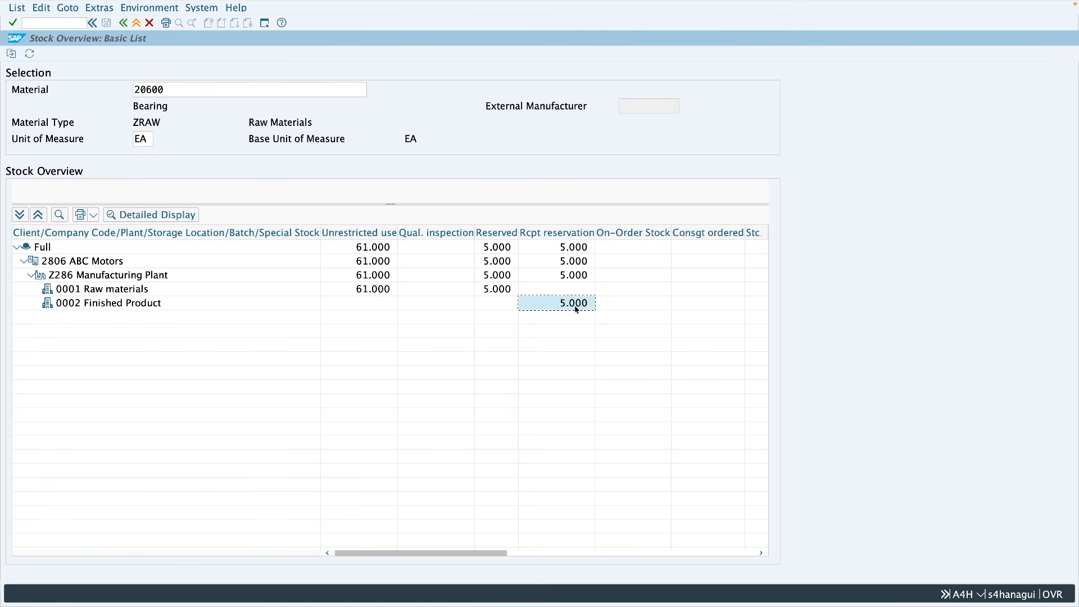
Step: Post the transfer posting for reservation 1059, and refresh the stock overview to compare unrestricted stock in storage locations 0001 and 0002
{"action": "key", "text": "ctrl+Left"}
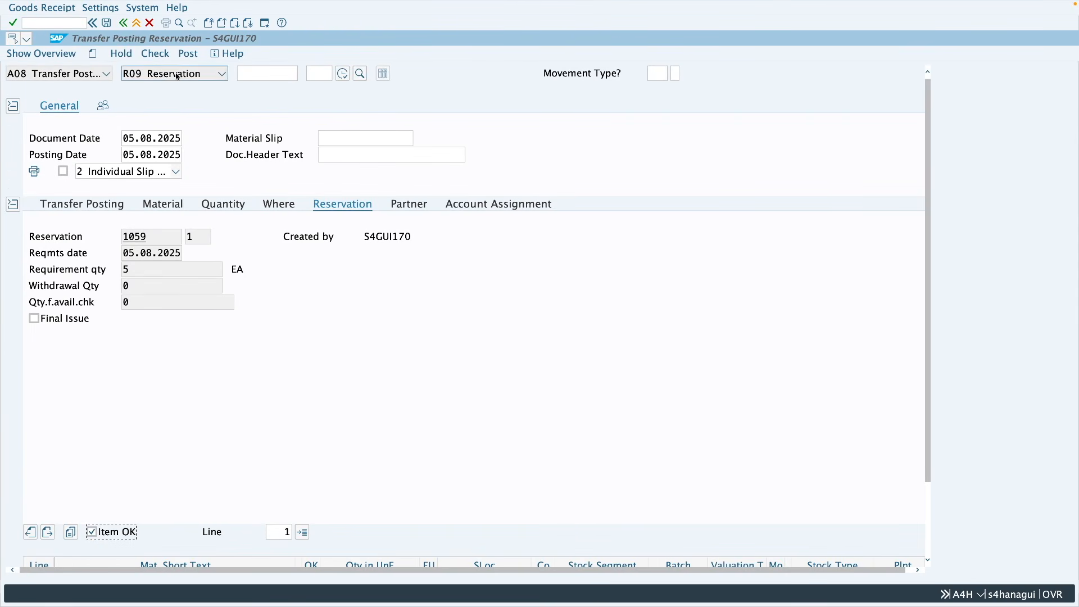
{"action": "left_click", "coordinate": [186, 54]}
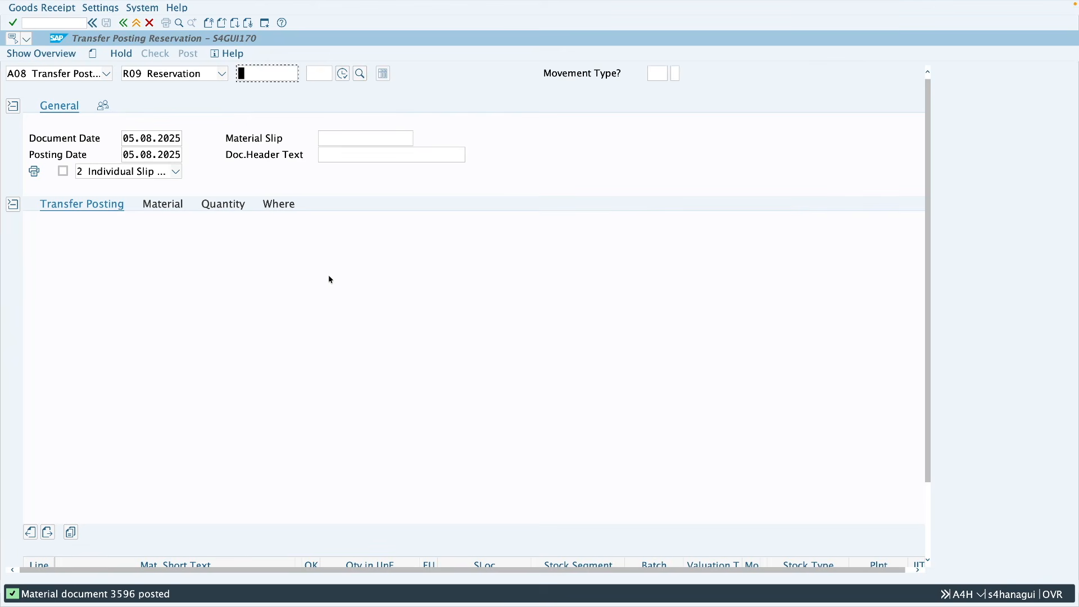
{"action": "key", "text": "ctrl+Right"}
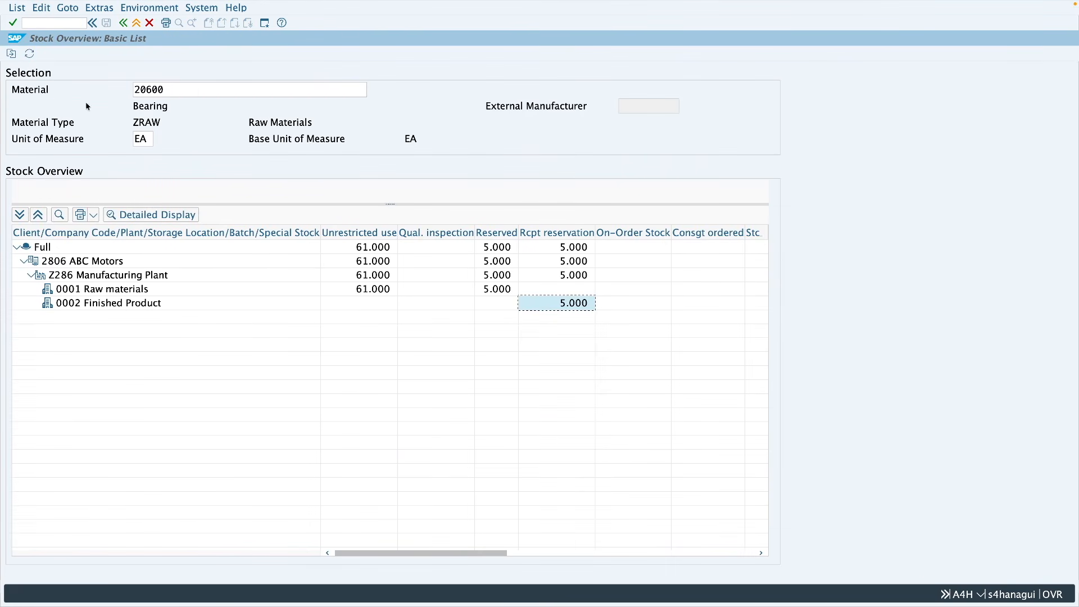
{"action": "left_click", "coordinate": [32, 54]}
{"action": "left_click", "coordinate": [371, 291]}
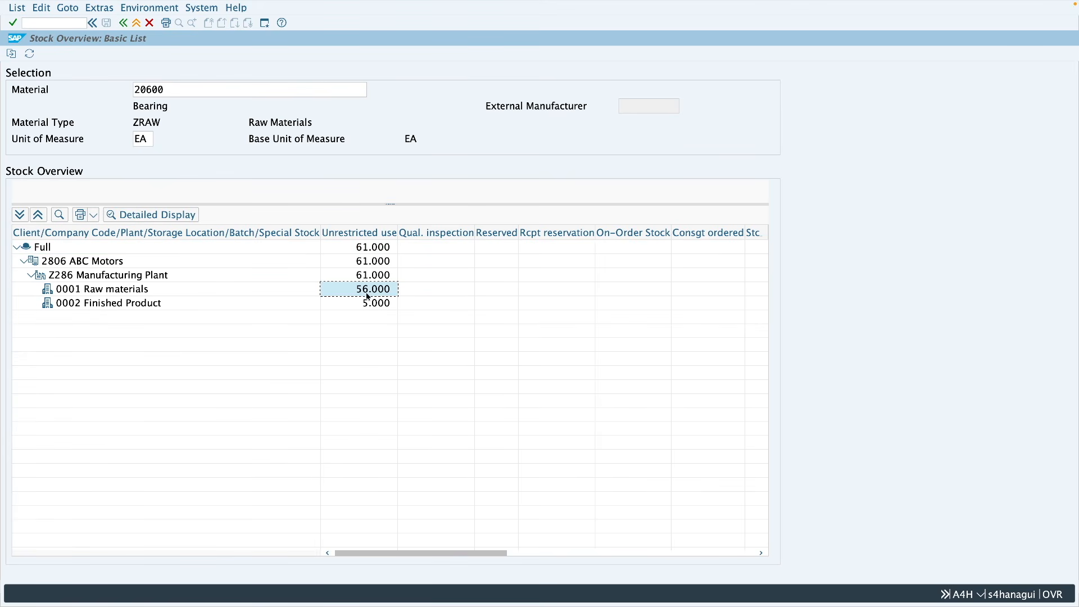
{"action": "left_click", "coordinate": [72, 303]}
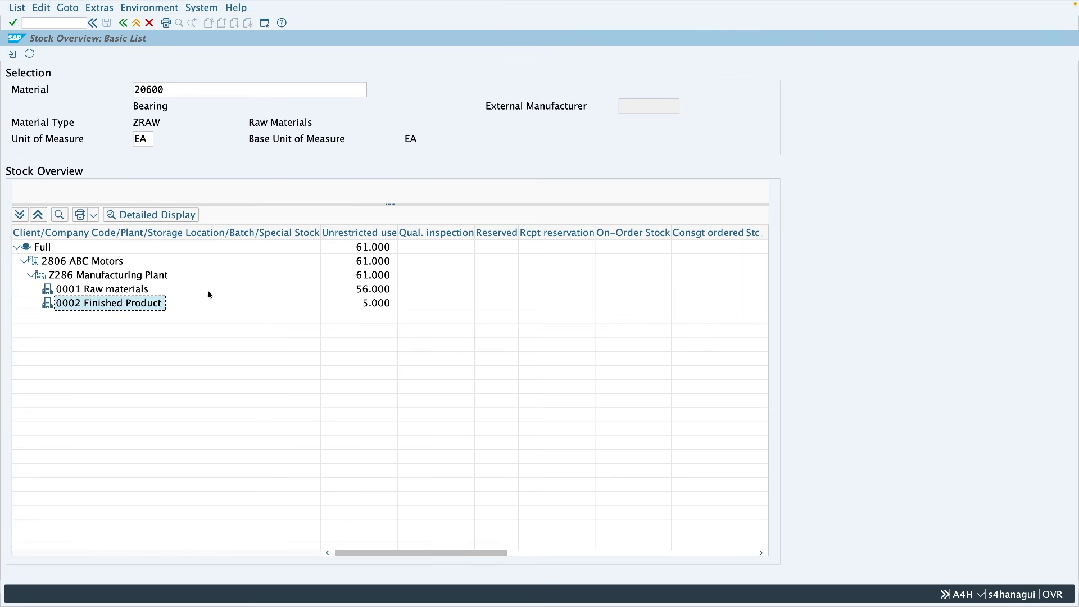
{"action": "left_click", "coordinate": [377, 290]}
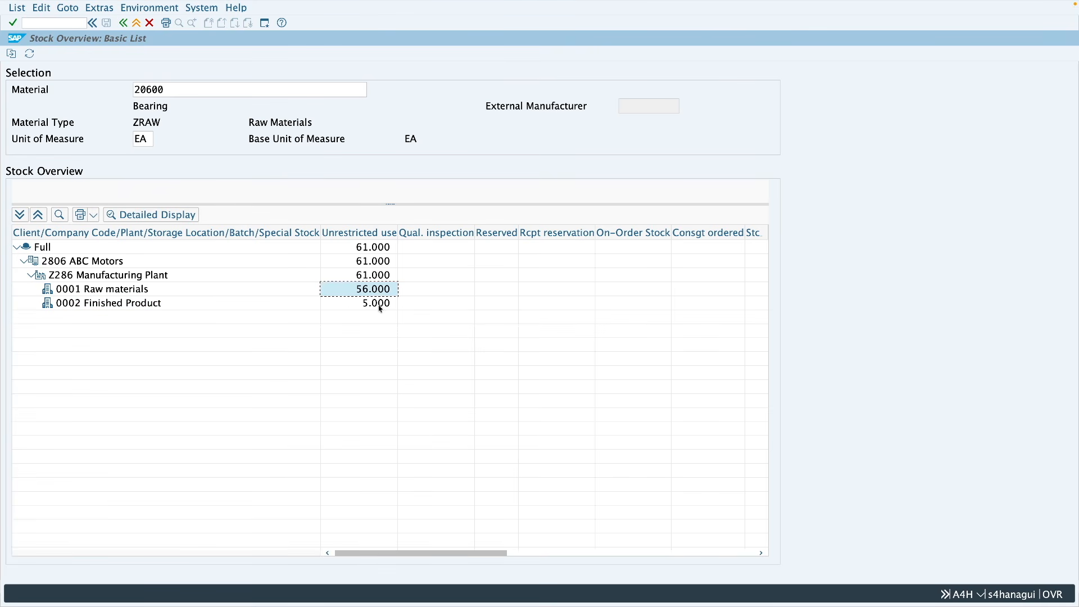
{"action": "left_click", "coordinate": [380, 307]}
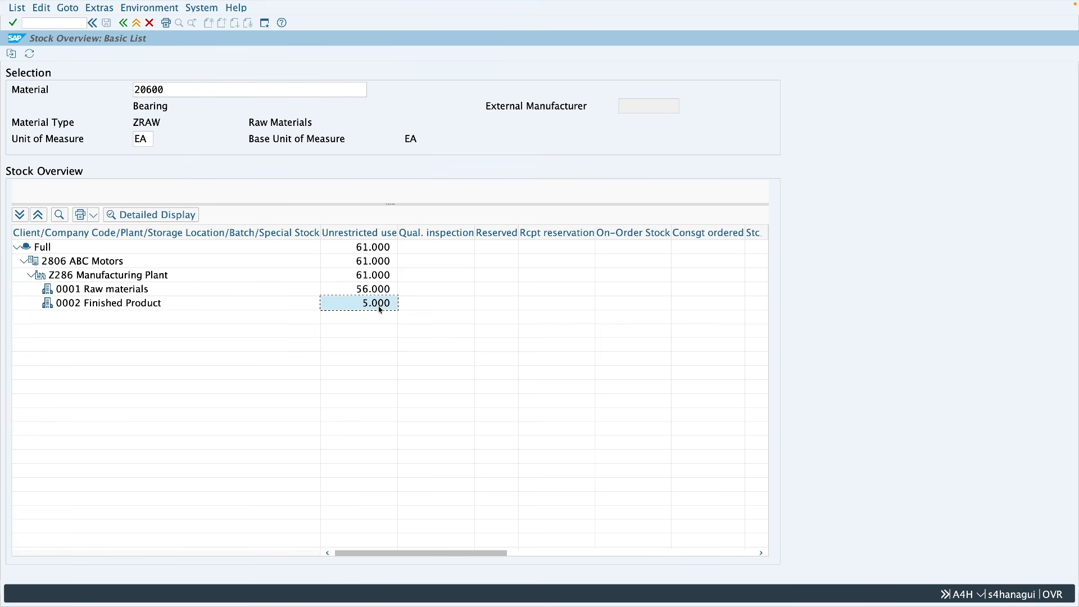
Step: Open MB21 and start a new reservation with movement type 202 in plant Z286
{"action": "left_click", "coordinate": [136, 23]}
{"action": "type", "text": "mb21"}
{"action": "key", "text": "Return"}
{"action": "double_click", "coordinate": [131, 138]}
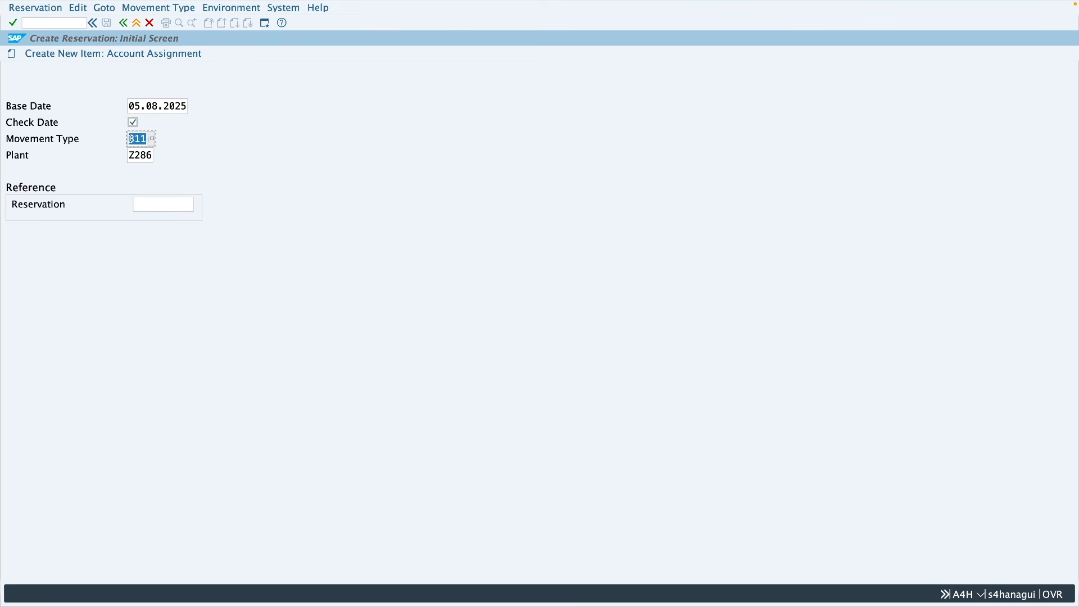
{"action": "type", "text": "202"}
{"action": "key", "text": "Return"}
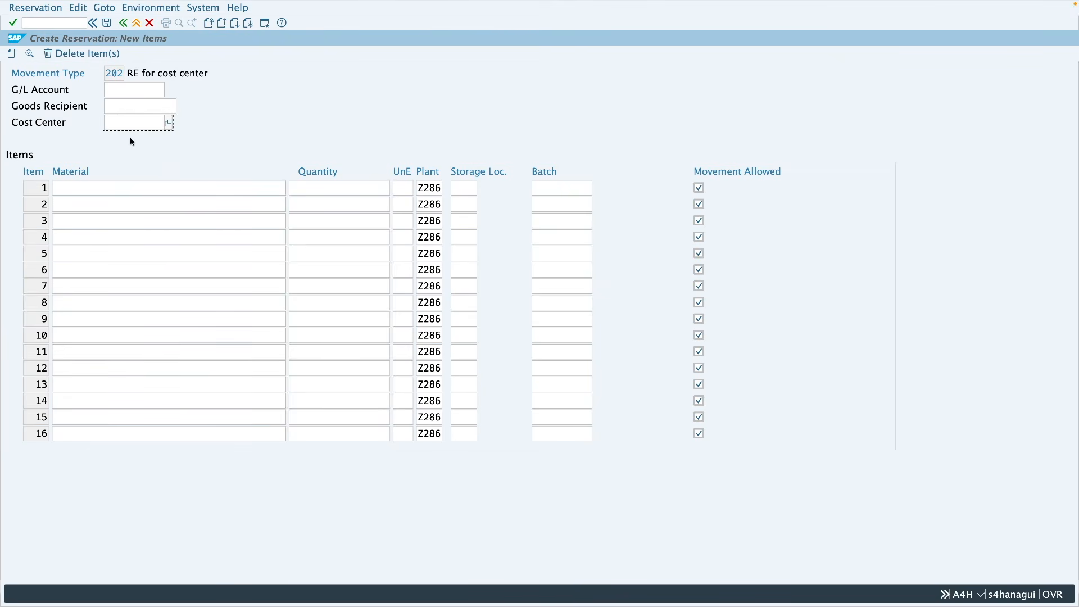
Step: Enter cost center 4300 and material 20600 with quantity 10 in storage location 0001, and post the reservation
{"action": "type", "text": "4300"}
{"action": "left_click", "coordinate": [126, 188]}
{"action": "type", "text": "20"}
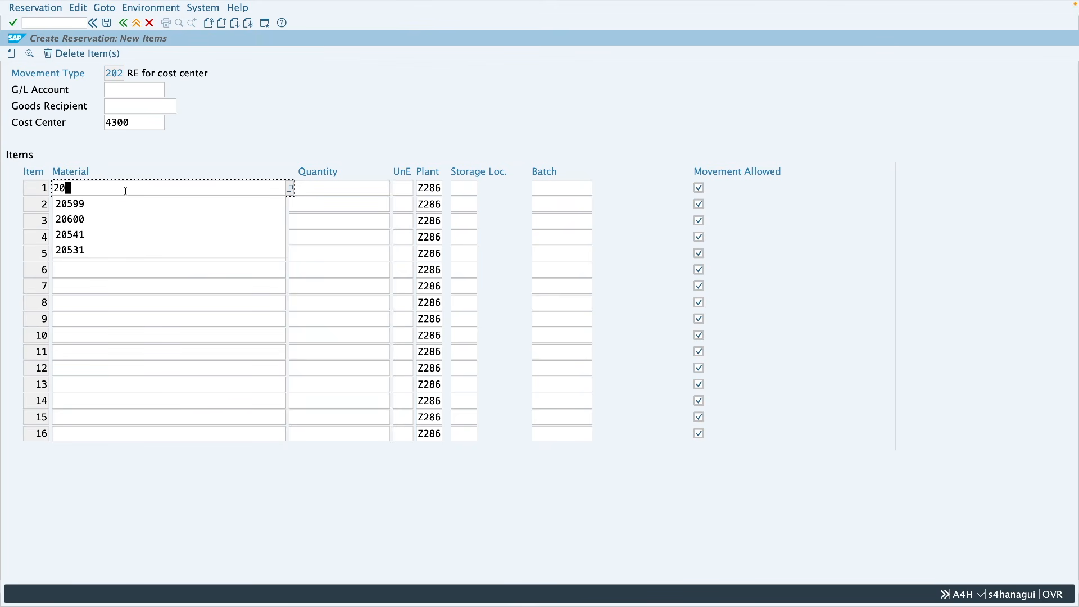
{"action": "type", "text": "600"}
{"action": "left_click", "coordinate": [349, 188]}
{"action": "type", "text": "10"}
{"action": "left_click", "coordinate": [472, 187]}
{"action": "type", "text": "0001"}
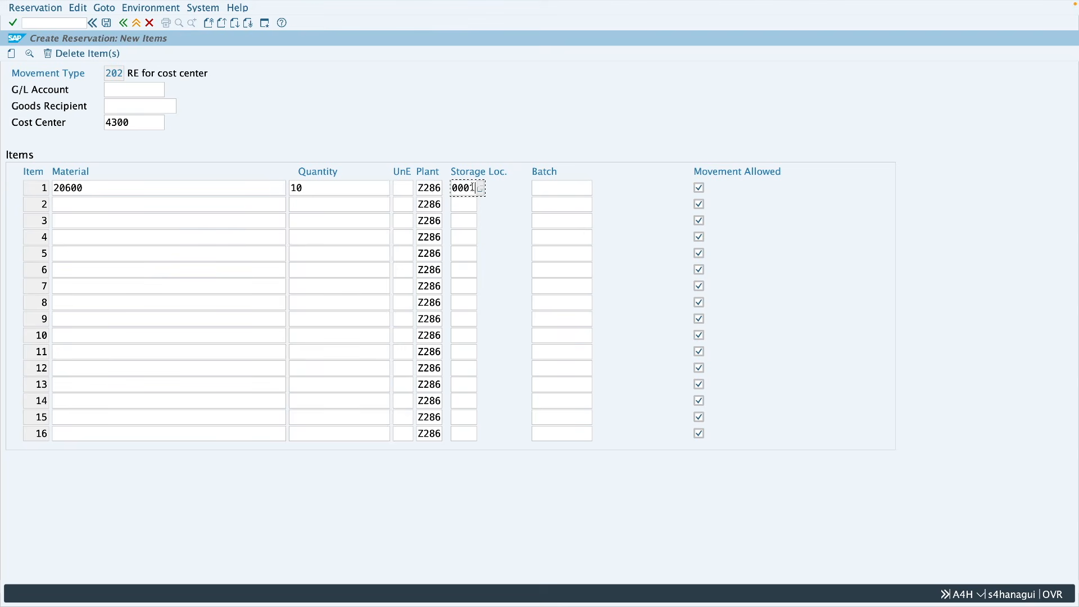
{"action": "key", "text": "Return"}
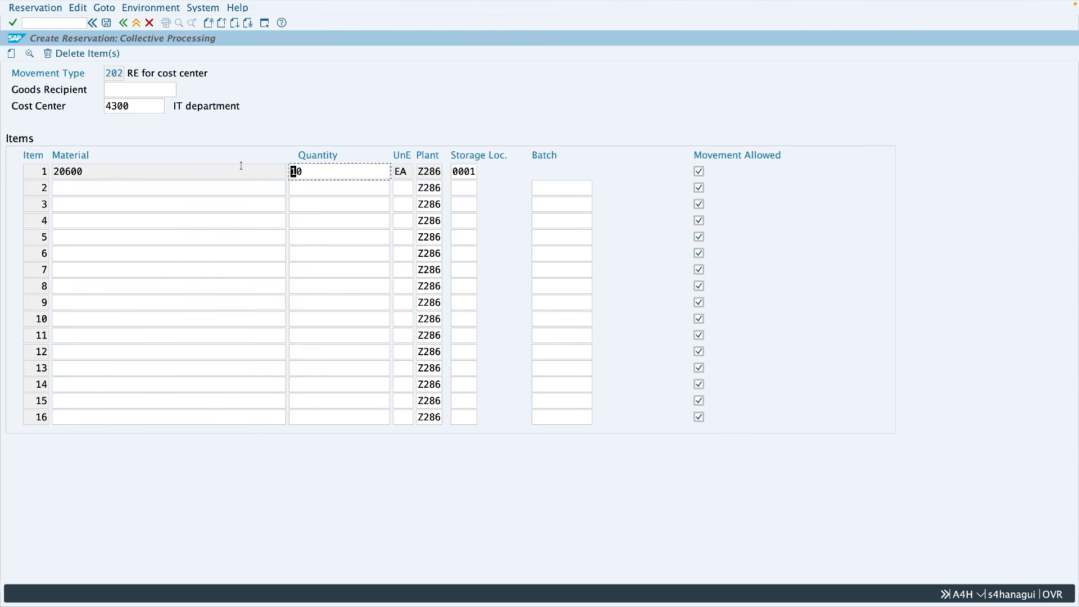
{"action": "left_click", "coordinate": [106, 23]}
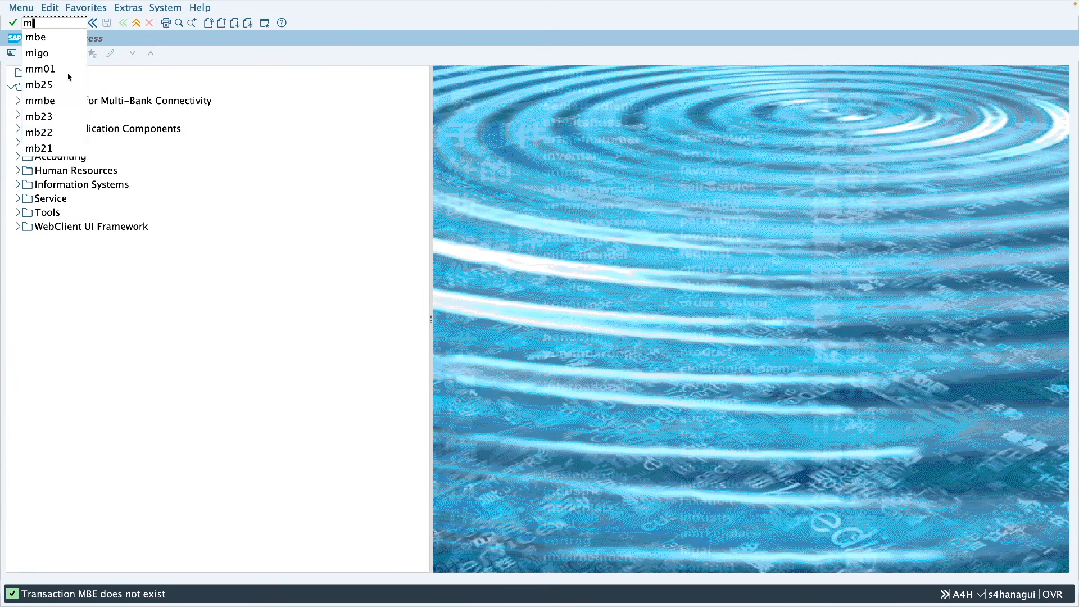
Step: Run the MMBE stock overview for material 20600 in plant Z286 and examine the receipt reservation for storage location 0001
{"action": "type", "text": "mbe"}
{"action": "key", "text": "Return"}
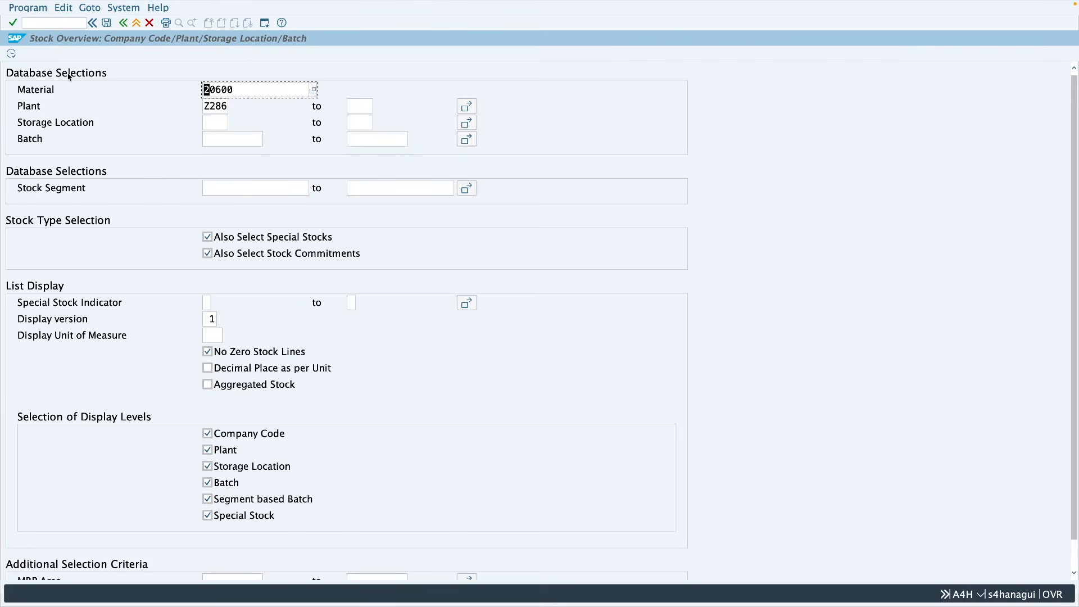
{"action": "left_click", "coordinate": [14, 54]}
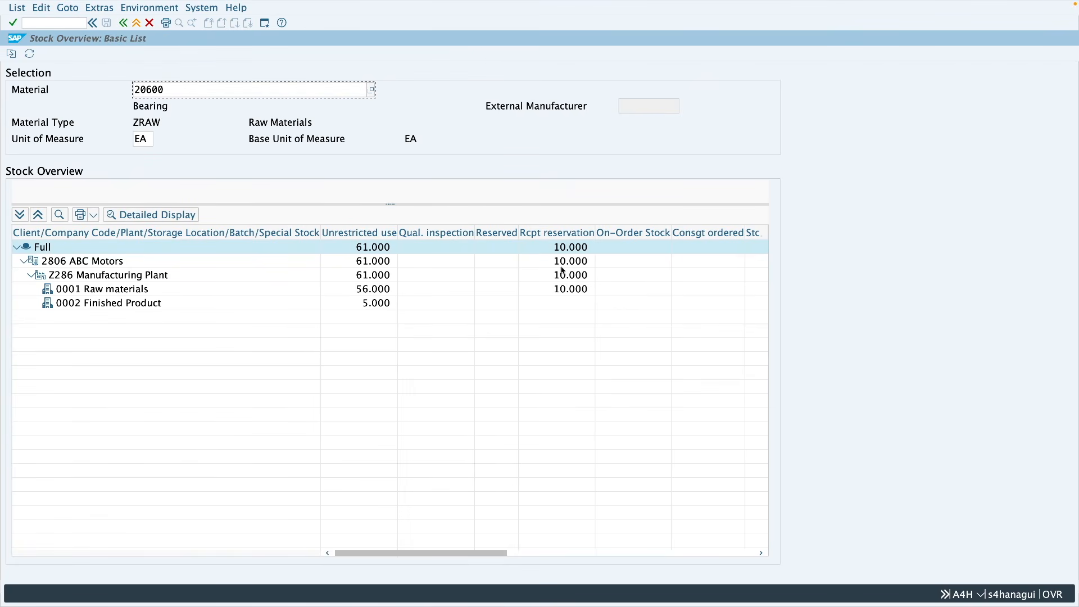
{"action": "left_click", "coordinate": [565, 290]}
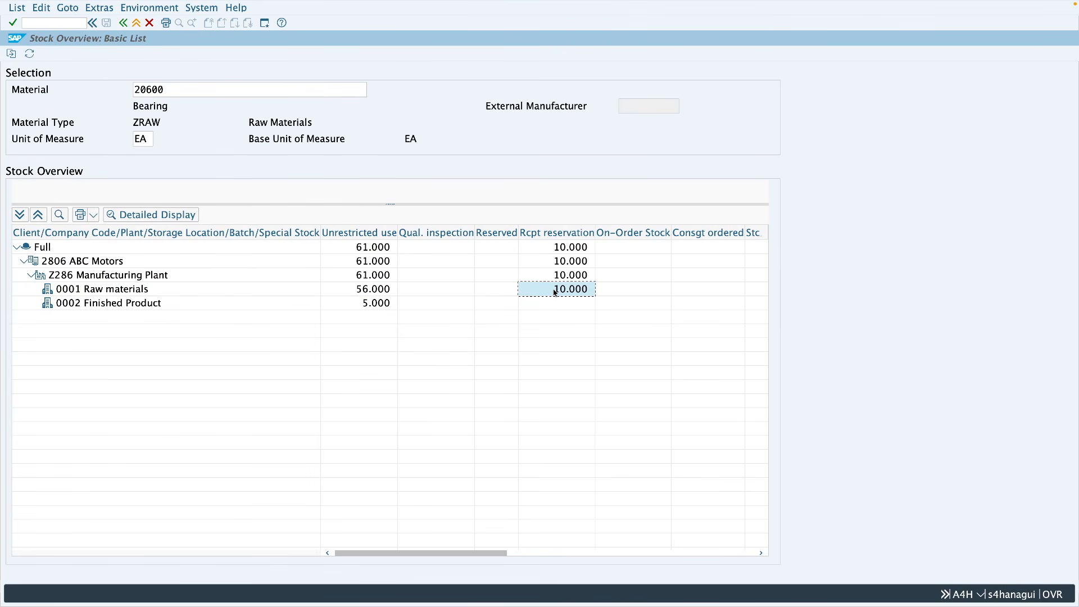
Step: Display the reservation list for the material from the stock overview and examine the movement type 202 entry
{"action": "left_click", "coordinate": [147, 8]}
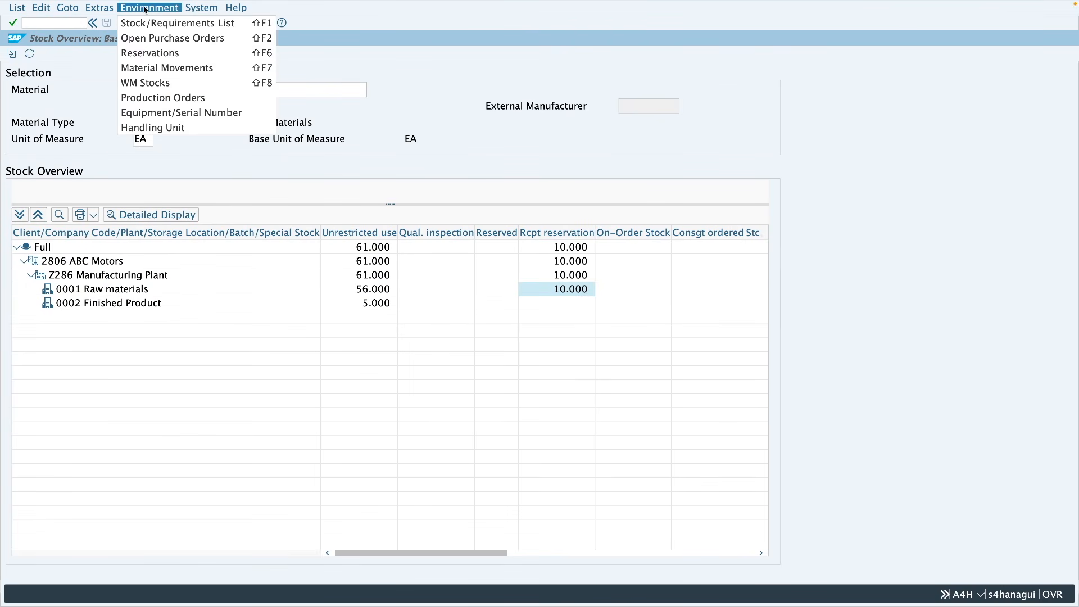
{"action": "left_click", "coordinate": [156, 54]}
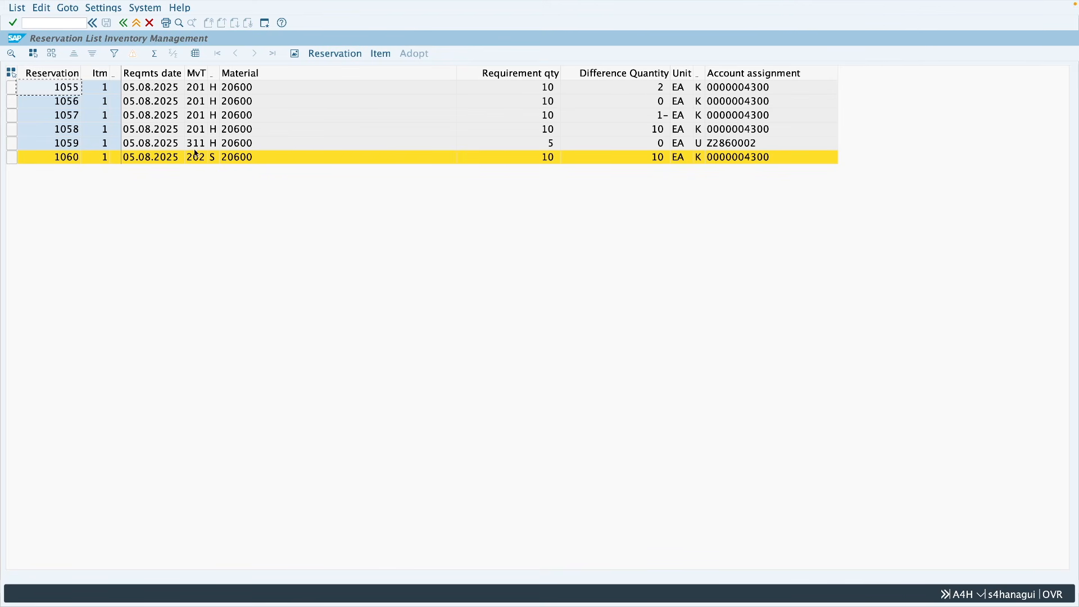
{"action": "left_click", "coordinate": [61, 162]}
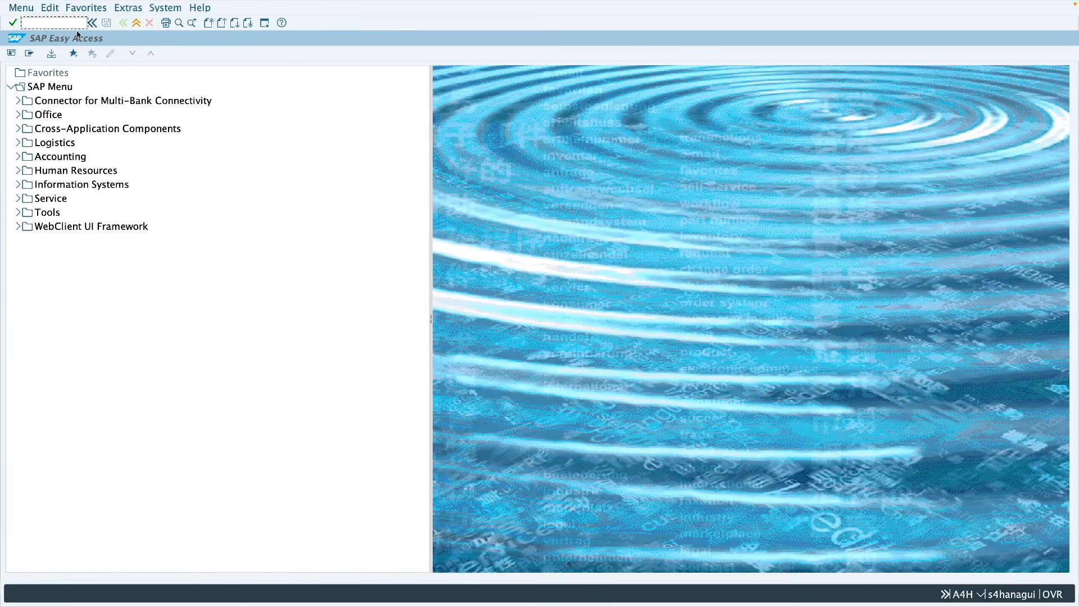
Step: Open MIGO, set it to Goods Receipt with reference to a Reservation, and load reservation 1060
{"action": "type", "text": "migo"}
{"action": "key", "text": "Return"}
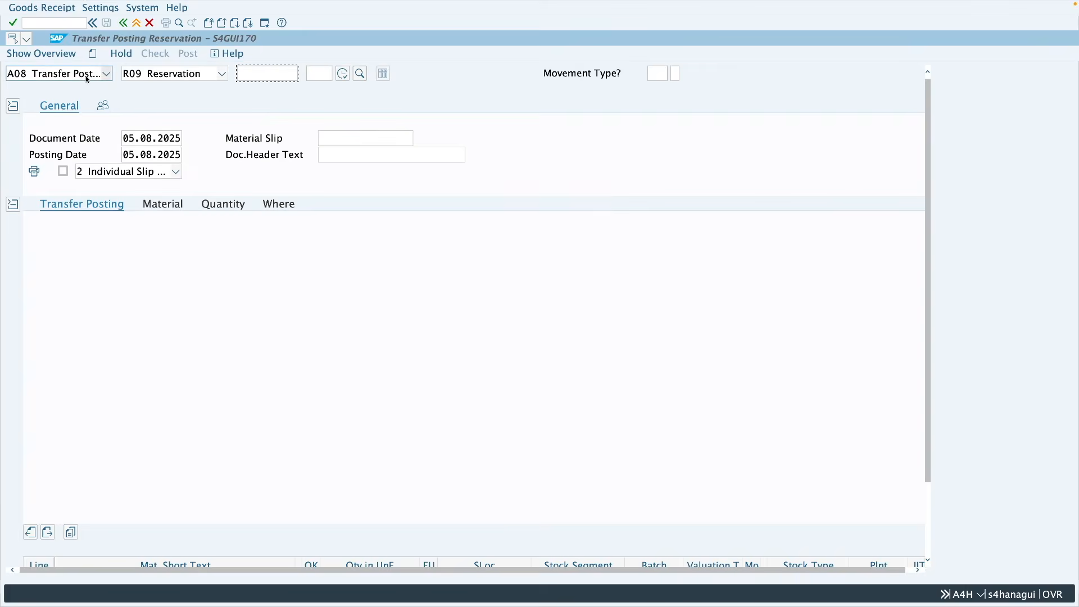
{"action": "left_click", "coordinate": [85, 75]}
{"action": "left_click", "coordinate": [85, 91]}
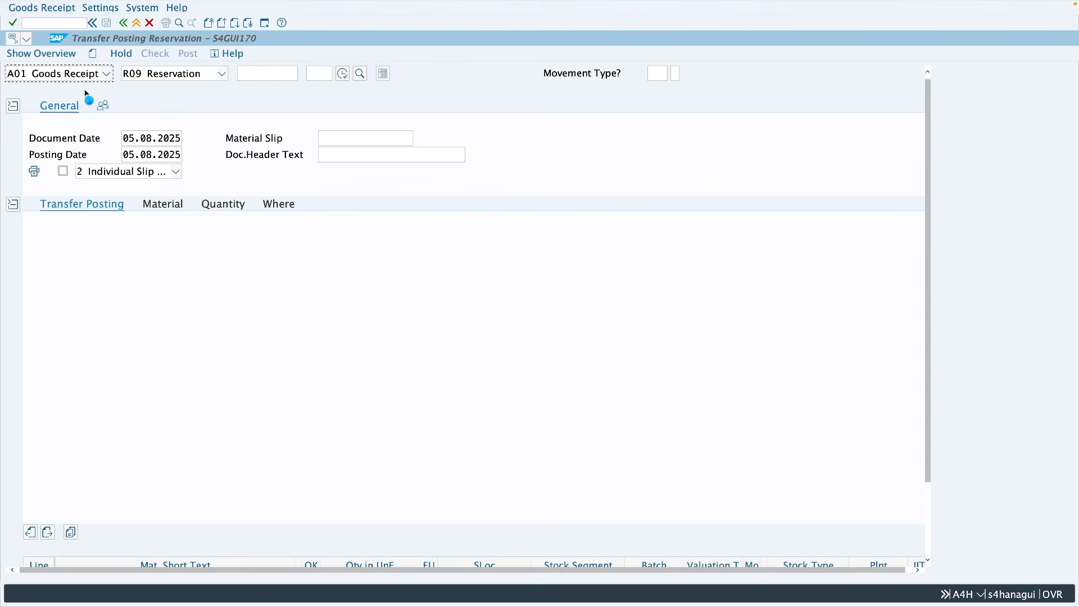
{"action": "left_click", "coordinate": [175, 78]}
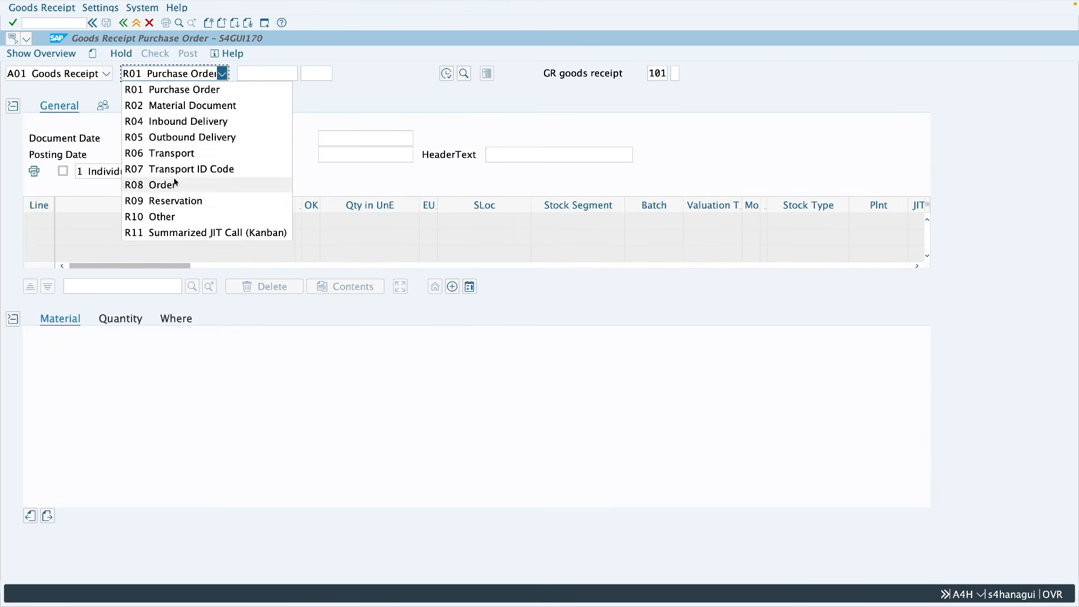
{"action": "left_click", "coordinate": [176, 200]}
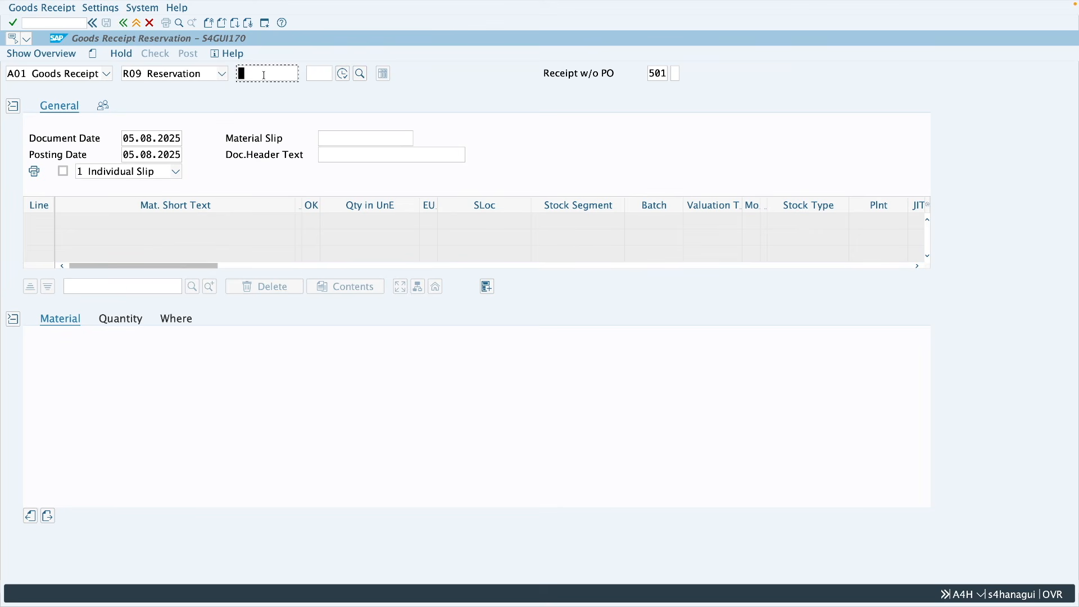
{"action": "type", "text": "1060"}
{"action": "key", "text": "Return"}
Step: Check the receipt item's movement type and quantity, mark the item as OK and post the goods receipt
{"action": "left_click", "coordinate": [176, 319]}
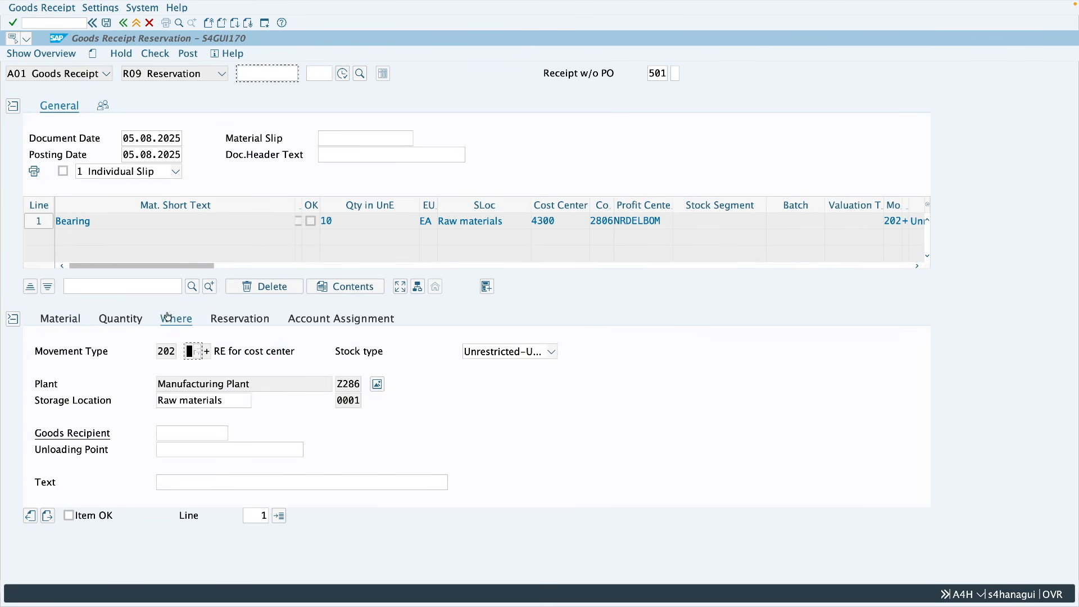
{"action": "left_click_drag", "start_coordinate": [189, 352], "coordinate": [158, 353]}
{"action": "left_click", "coordinate": [134, 320]}
{"action": "left_click", "coordinate": [68, 515]}
{"action": "left_click", "coordinate": [188, 56]}
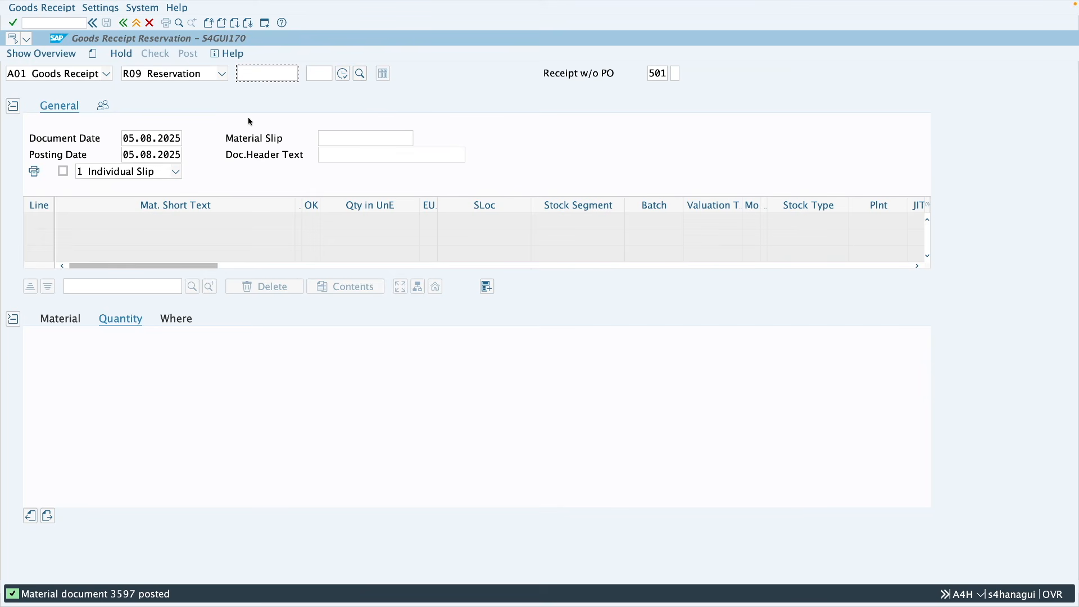
Step: Return from the reservation list to the stock overview of material 20600 and refresh it
{"action": "key", "text": "ctrl+Right"}
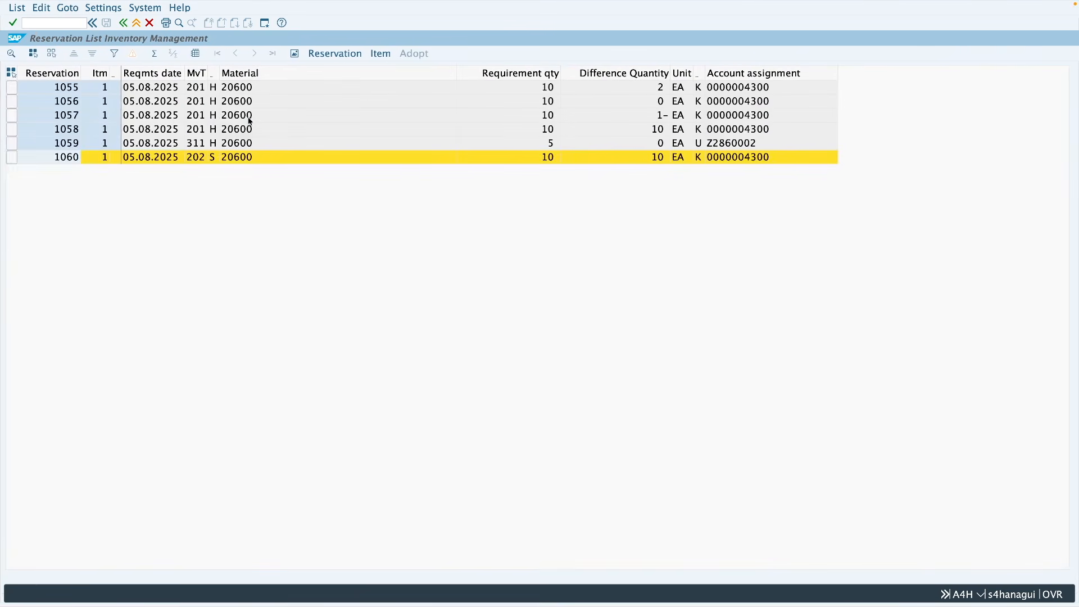
{"action": "left_click", "coordinate": [127, 26]}
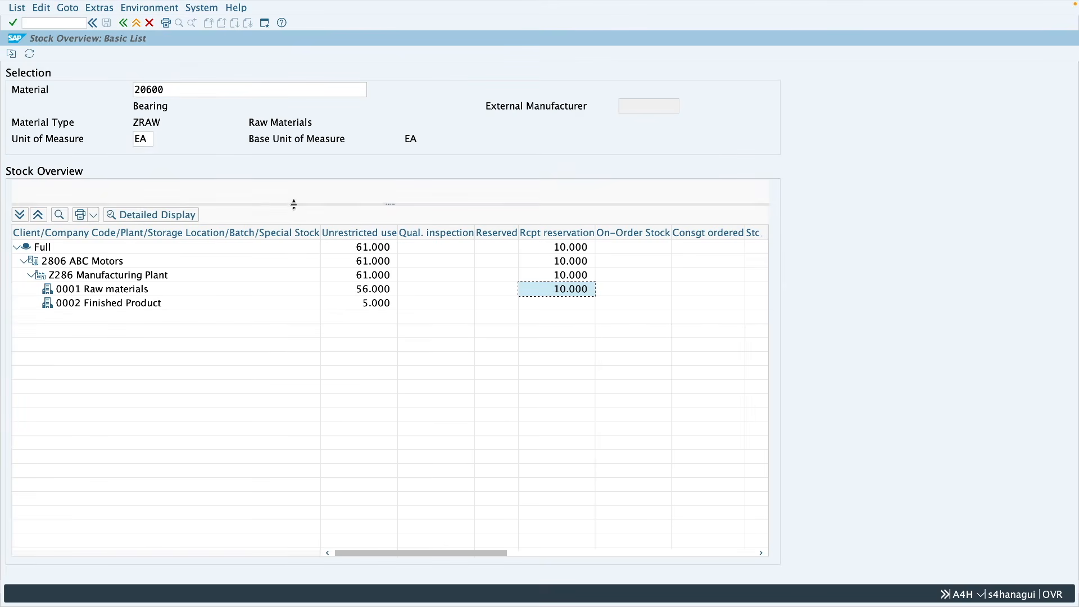
{"action": "left_click", "coordinate": [29, 53]}
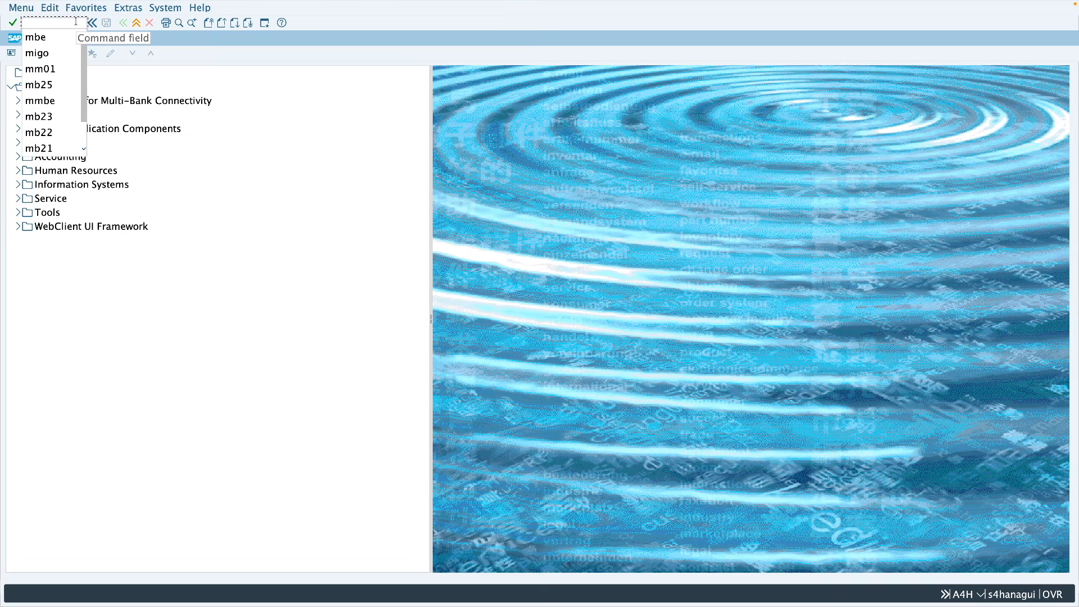
Step: Open the MB25 reservation list selection and review the requirements date, user name and goods recipient criteria
{"action": "left_click", "coordinate": [76, 21]}
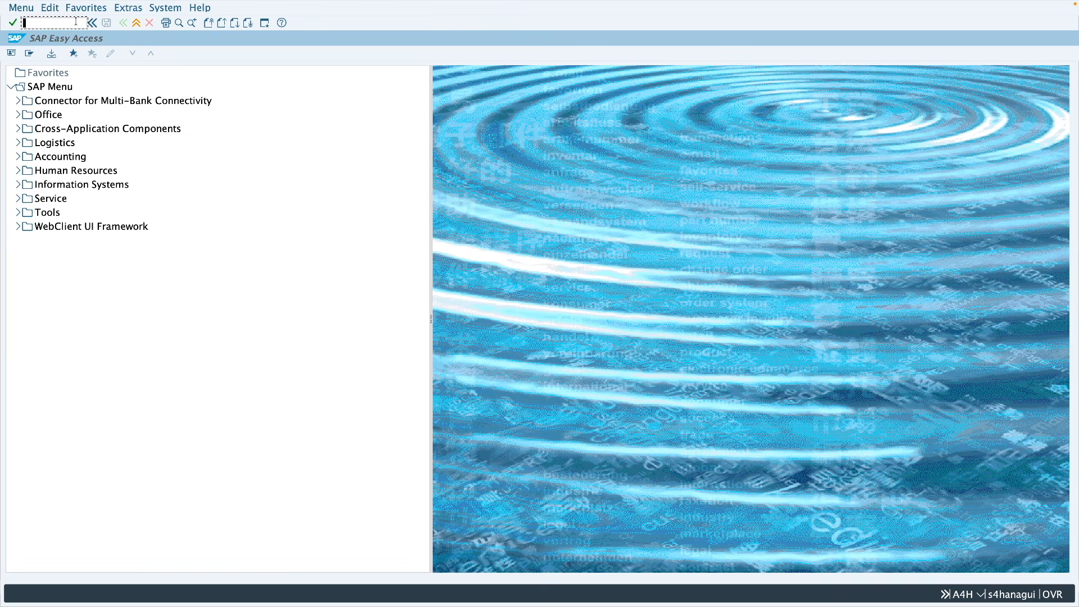
{"action": "type", "text": "mb25"}
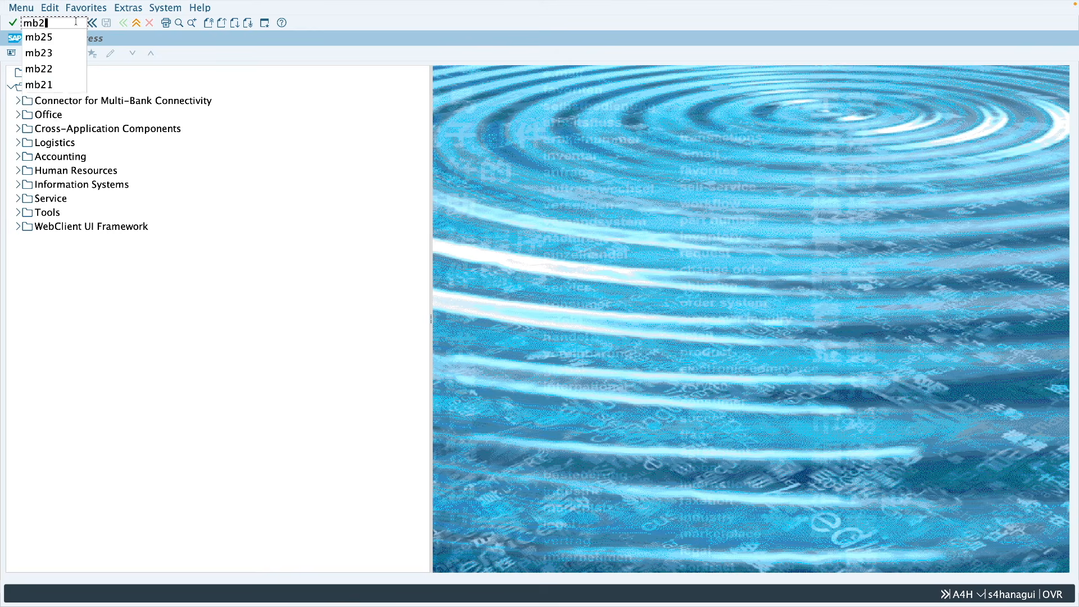
{"action": "left_click", "coordinate": [79, 25]}
{"action": "key", "text": "Return"}
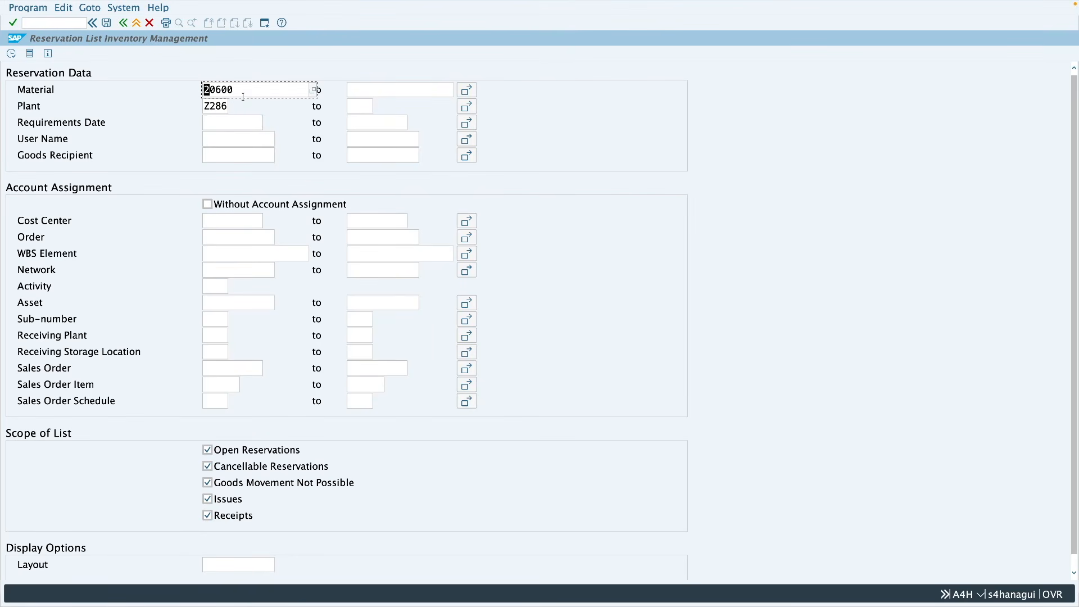
{"action": "left_click", "coordinate": [230, 122]}
{"action": "left_click", "coordinate": [233, 138]}
{"action": "left_click", "coordinate": [228, 152]}
Step: Show the dynamic selections and add Reservation from the header data as a selection criterion
{"action": "left_click", "coordinate": [30, 55]}
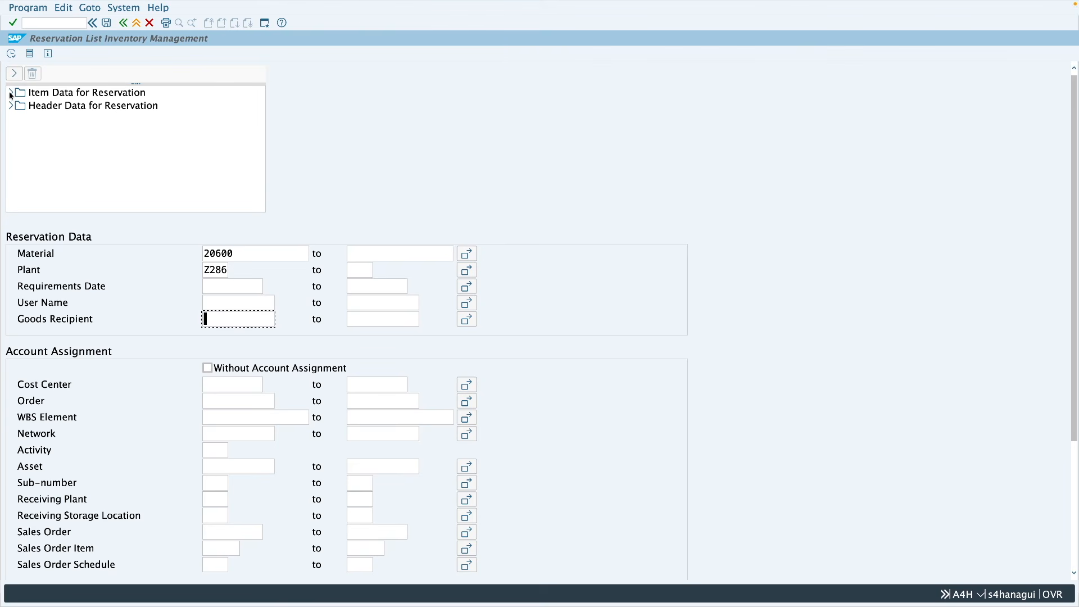
{"action": "left_click", "coordinate": [11, 94]}
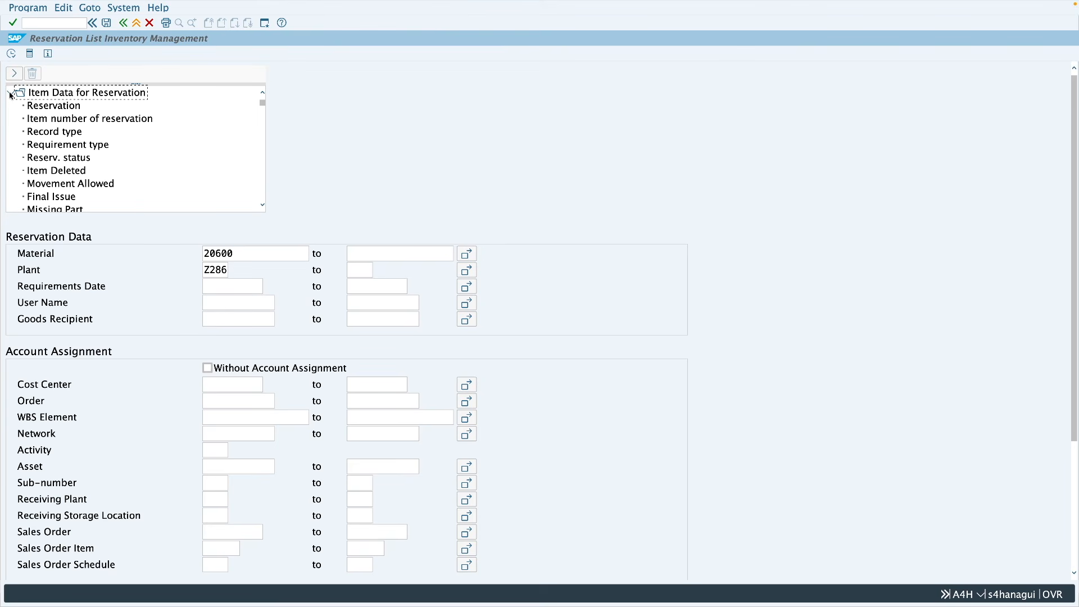
{"action": "left_click", "coordinate": [68, 107]}
{"action": "left_click", "coordinate": [11, 93]}
{"action": "left_click", "coordinate": [11, 106]}
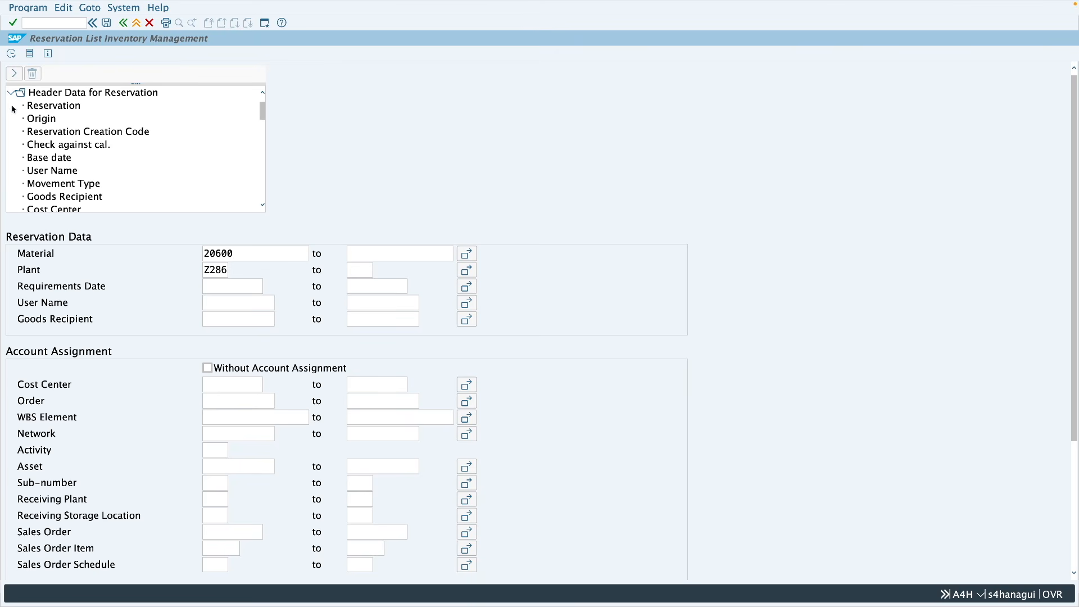
{"action": "left_click", "coordinate": [56, 108]}
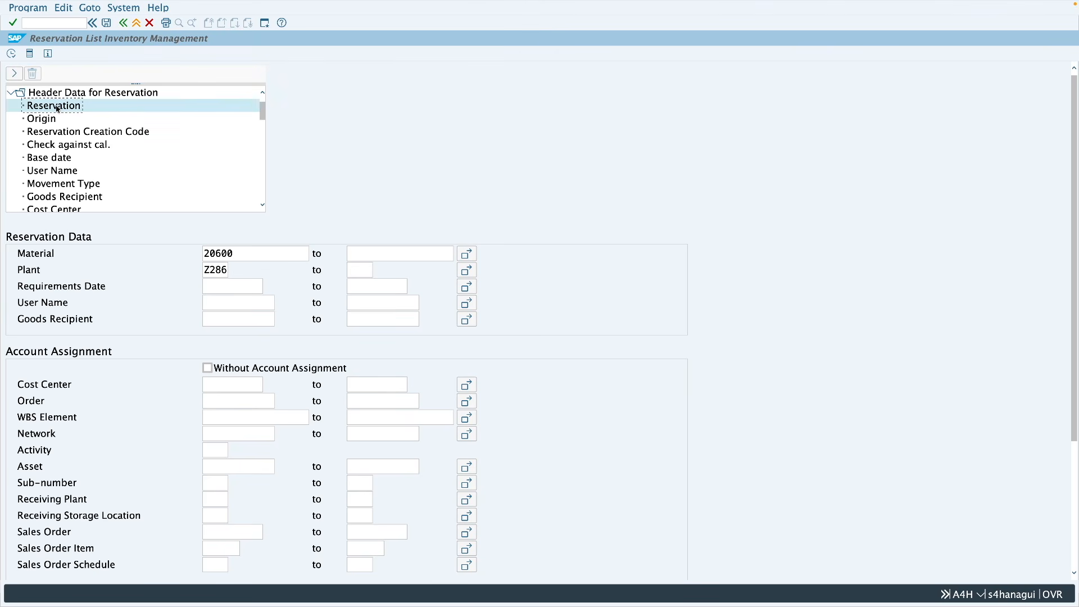
{"action": "double_click", "coordinate": [56, 108]}
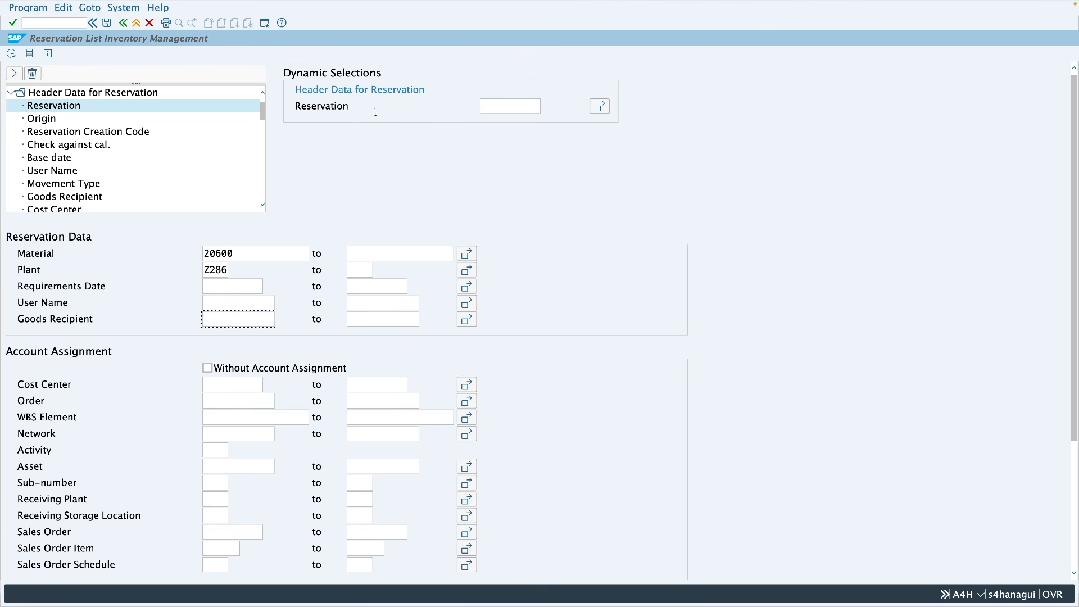
{"action": "left_click", "coordinate": [511, 109]}
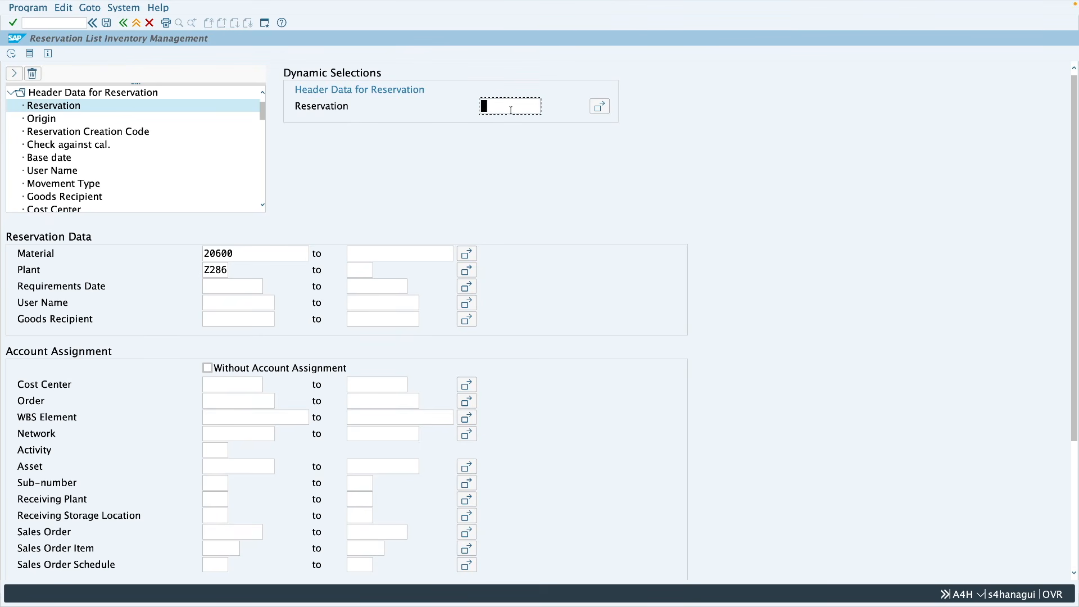